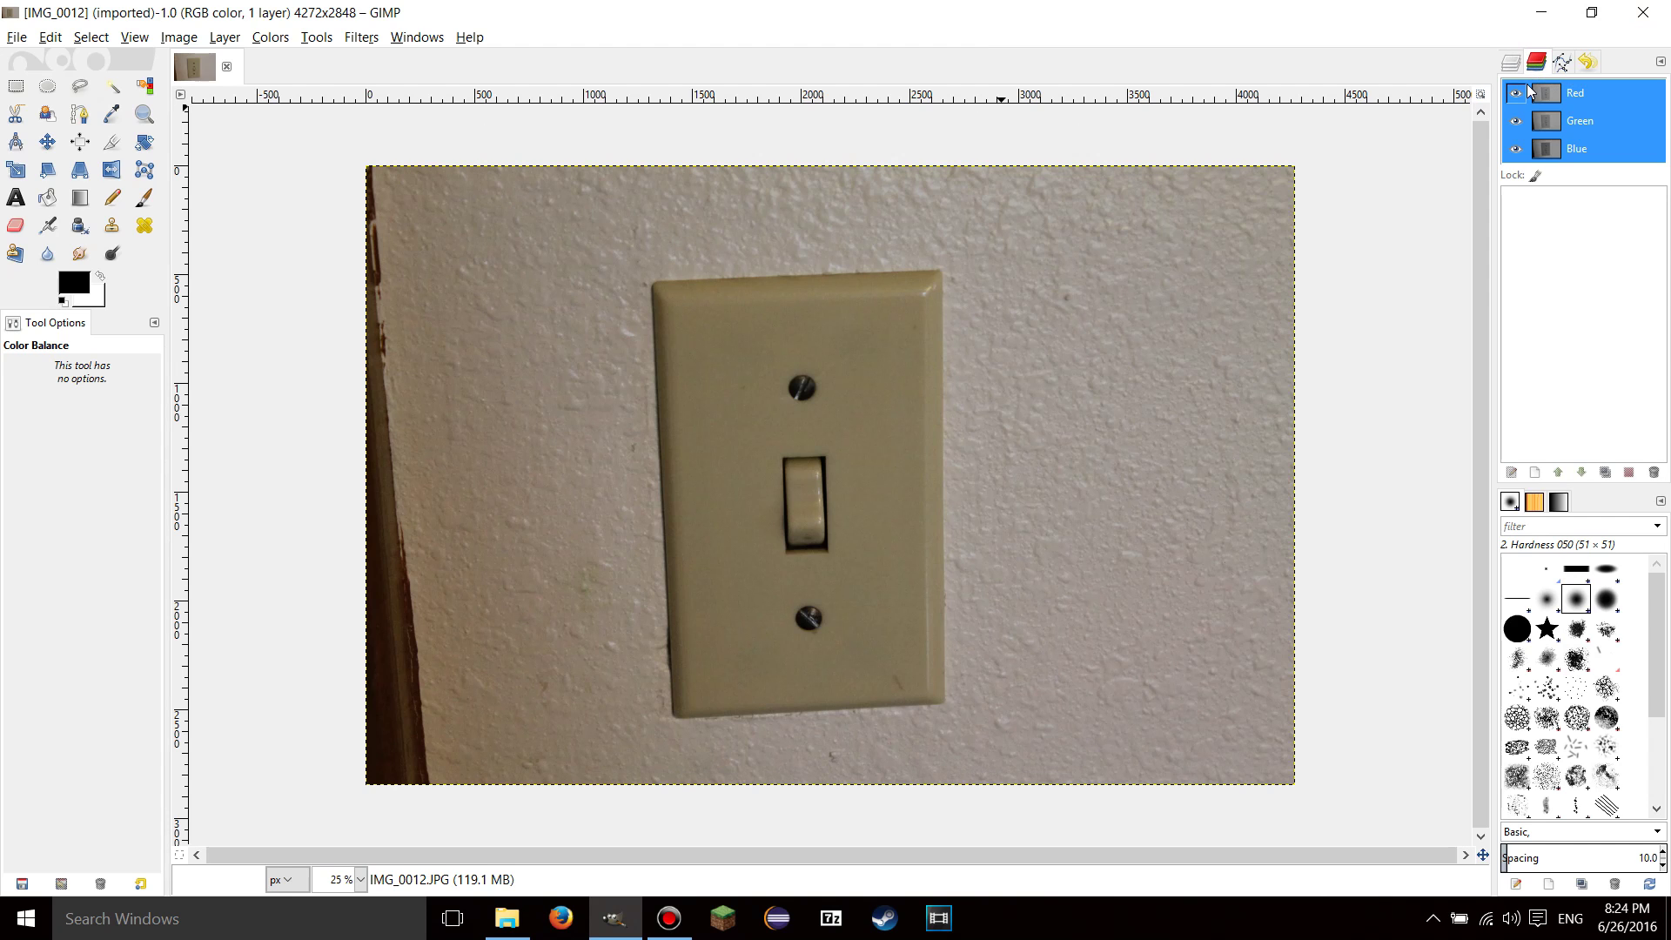
Hide the Red channel in the Channels dialog so the light-switch photo turns teal
left_click(1516, 59)
left_click(1536, 61)
right_click(1602, 150)
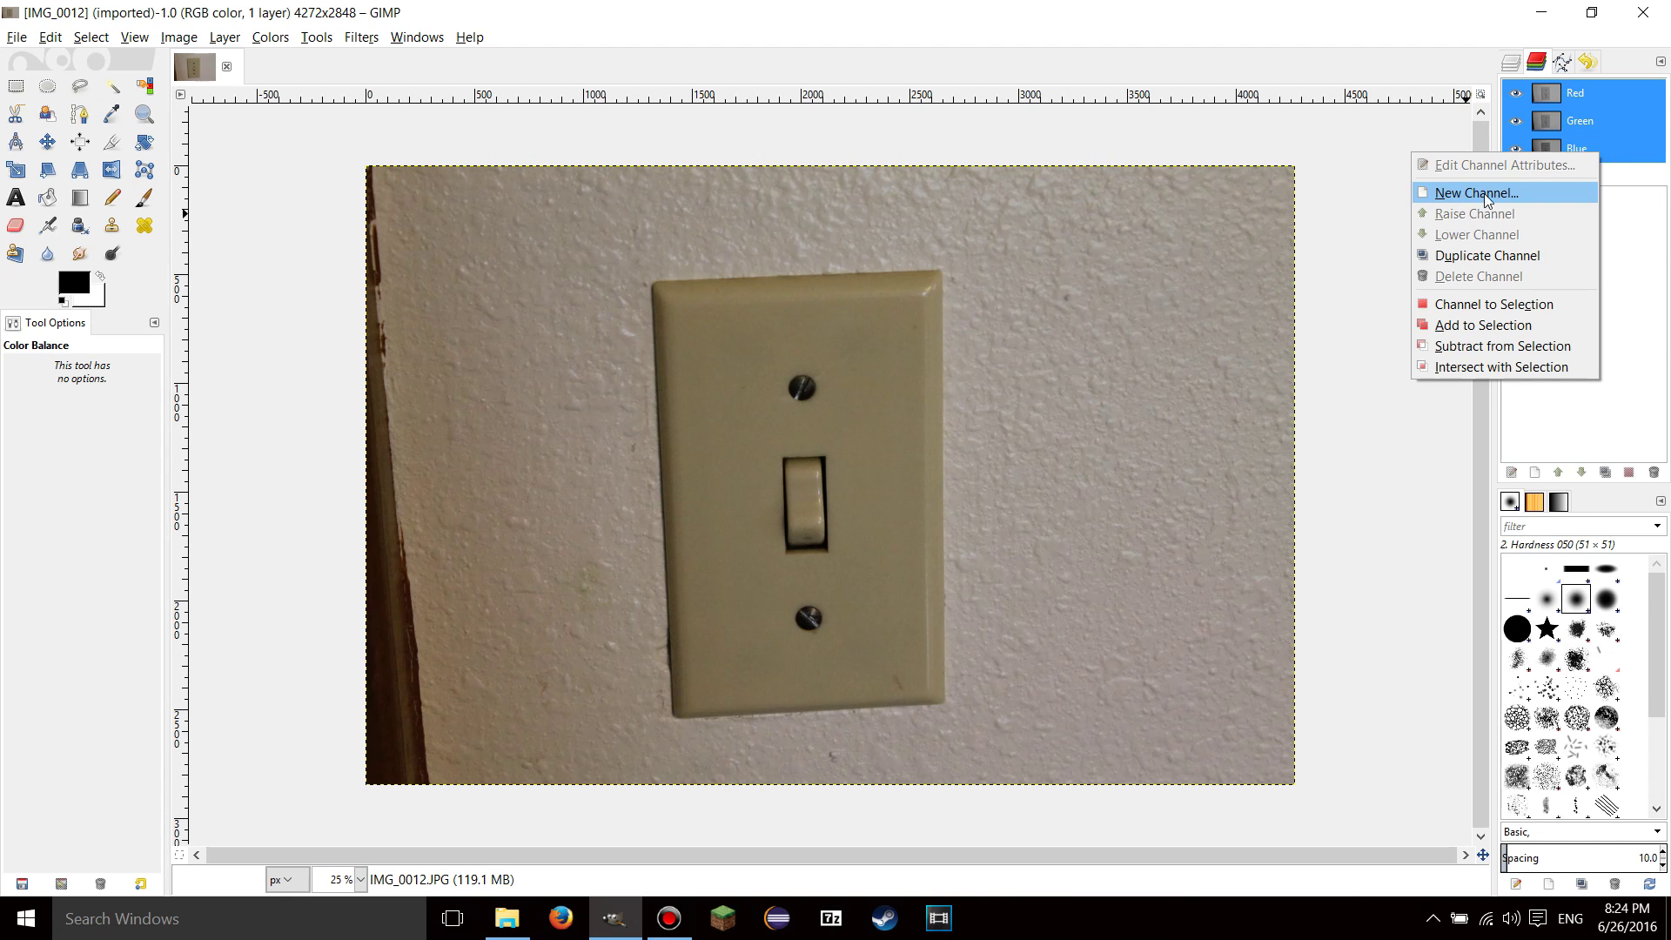
key("Escape")
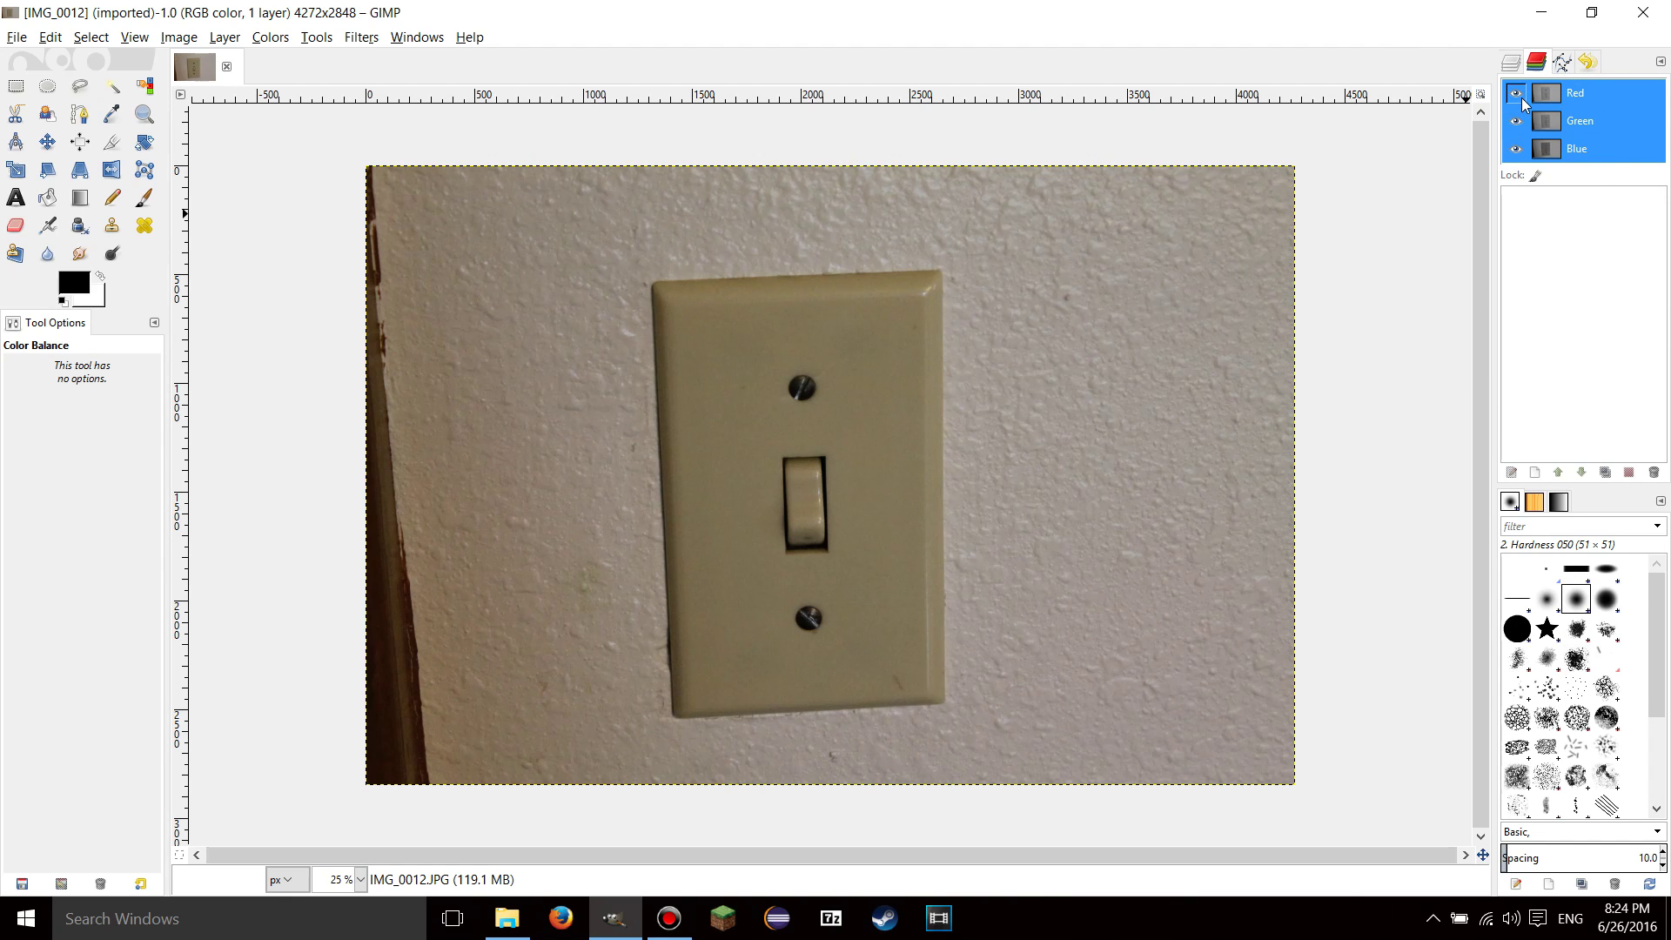
left_click(1516, 94)
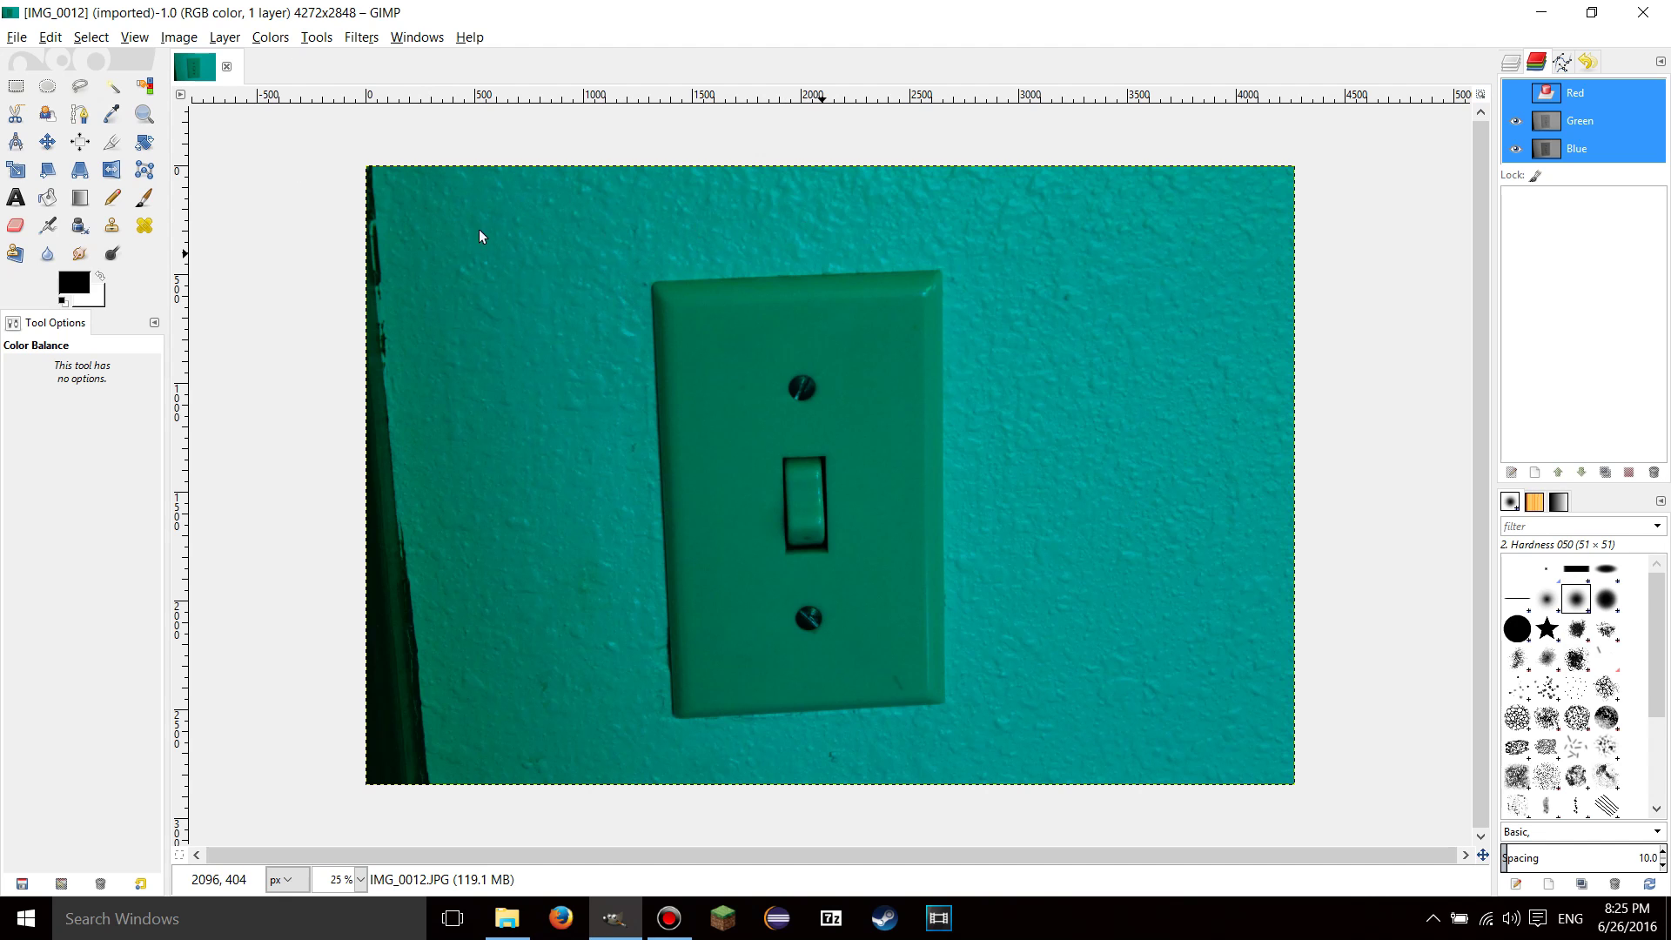
Make the Red channel visible again, restoring the photo's natural off-white and beige colours
left_click(1515, 94)
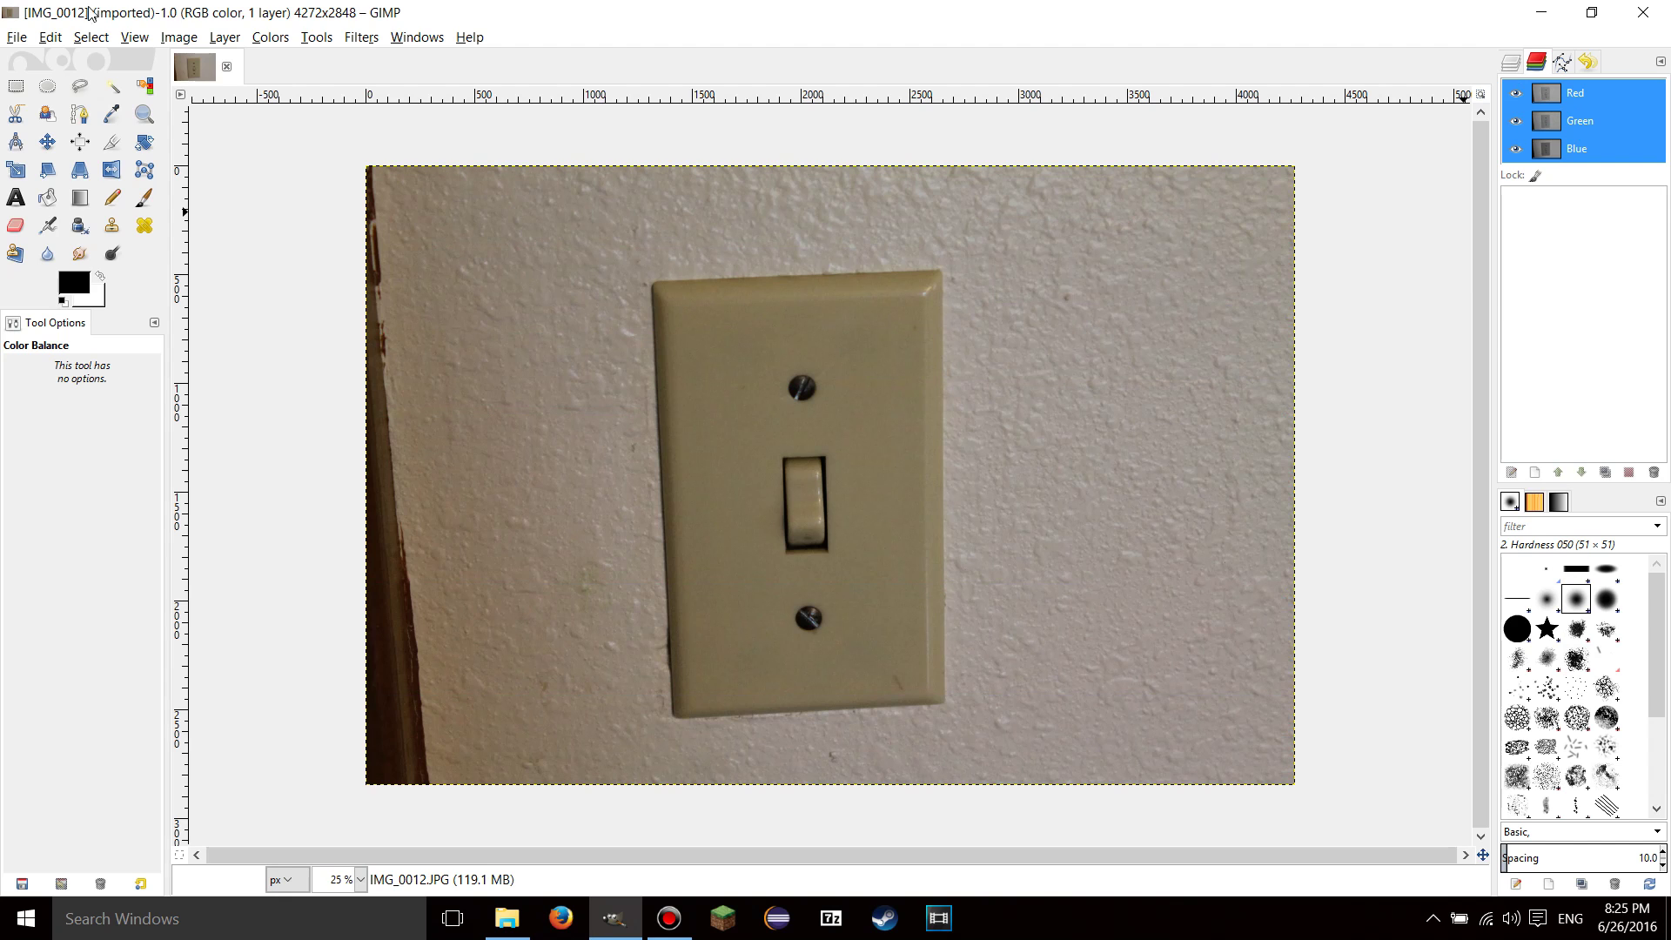
Try hiding the Green and Blue channels in turn, then show both again
left_click(1517, 122)
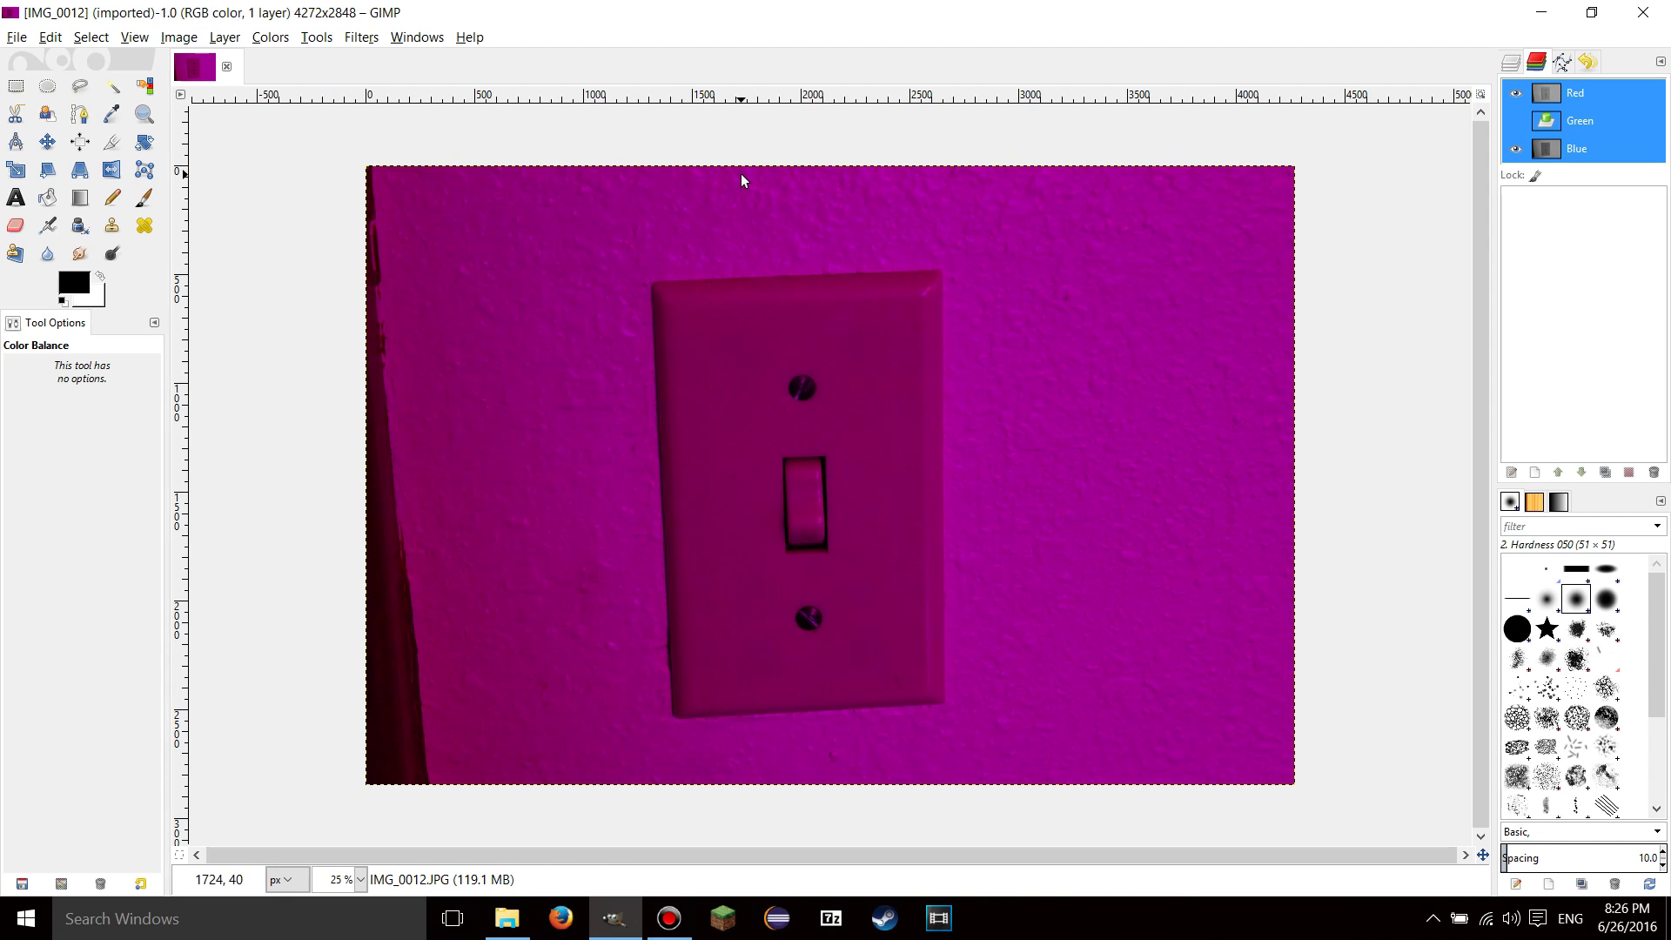
left_click(1516, 121)
left_click(1517, 149)
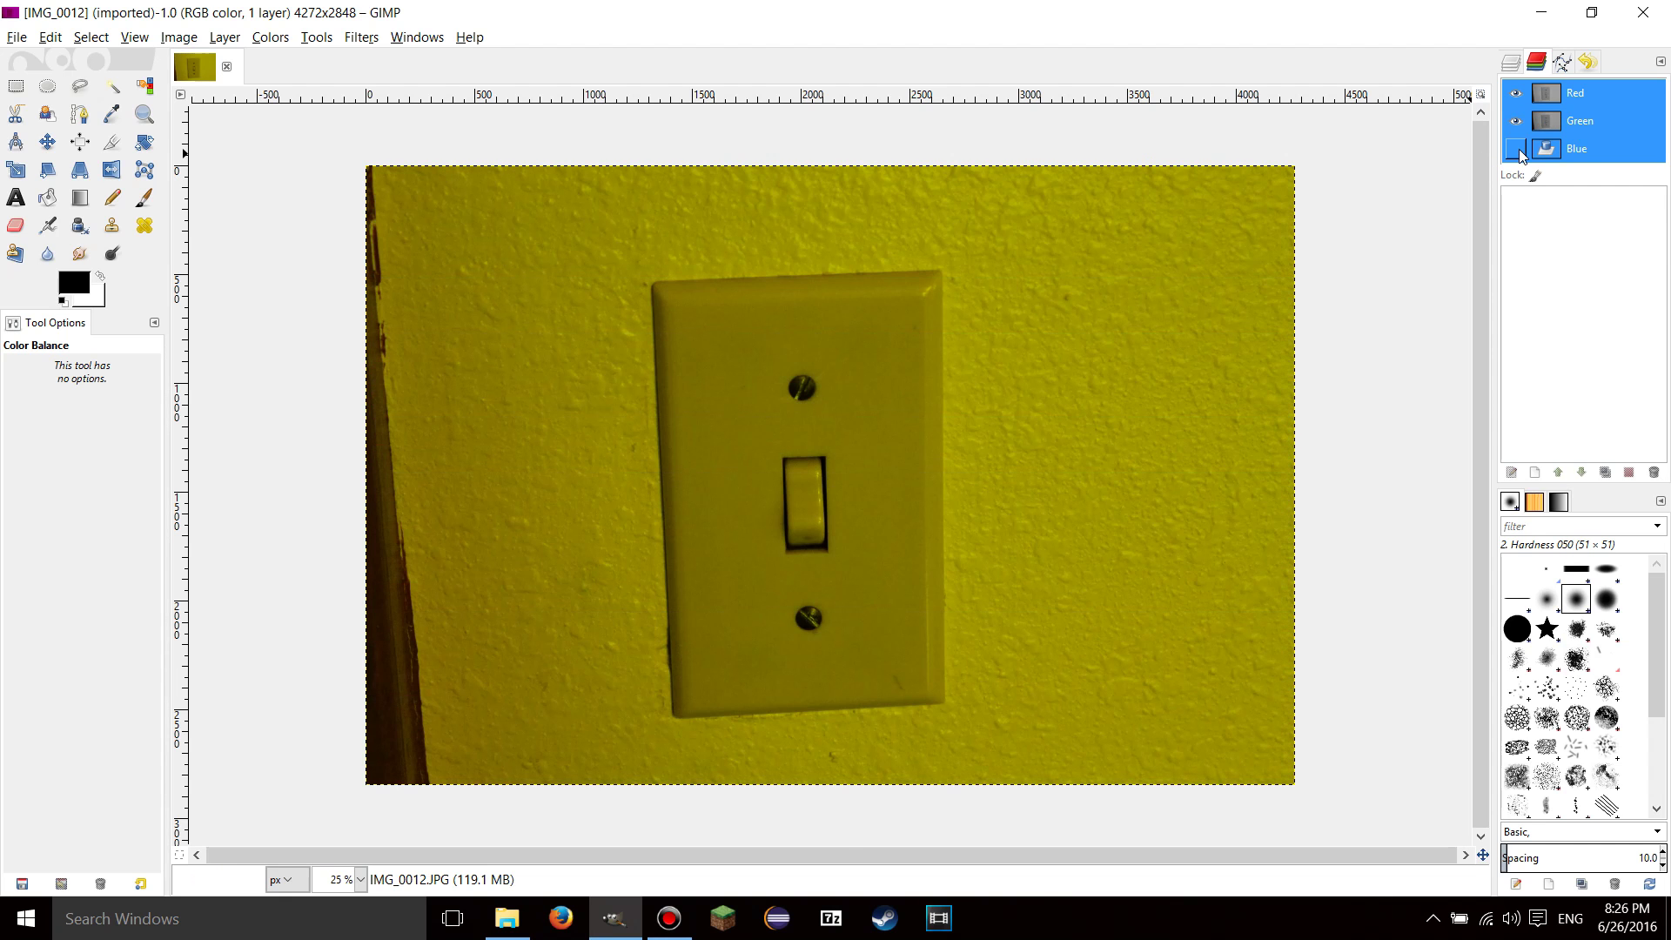
left_click(1517, 123)
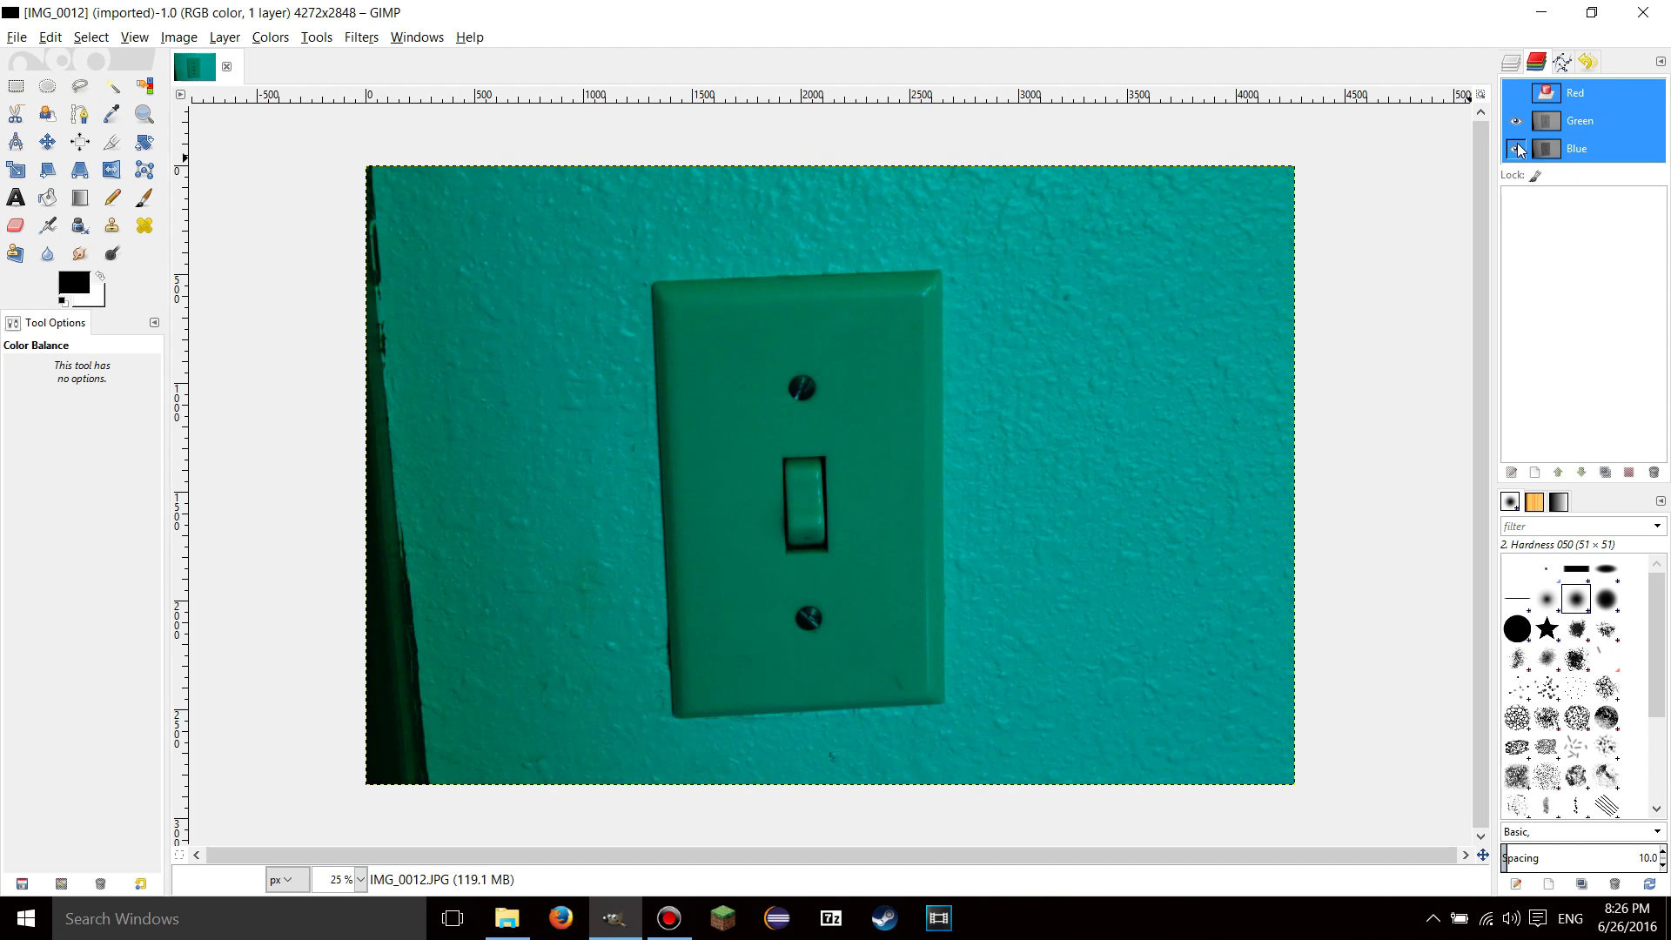
Settle on Red and Green visible with only the Blue channel hidden, giving a yellow photo
left_click(1517, 121)
left_click(1516, 149)
left_click(1516, 121)
left_click(1516, 93)
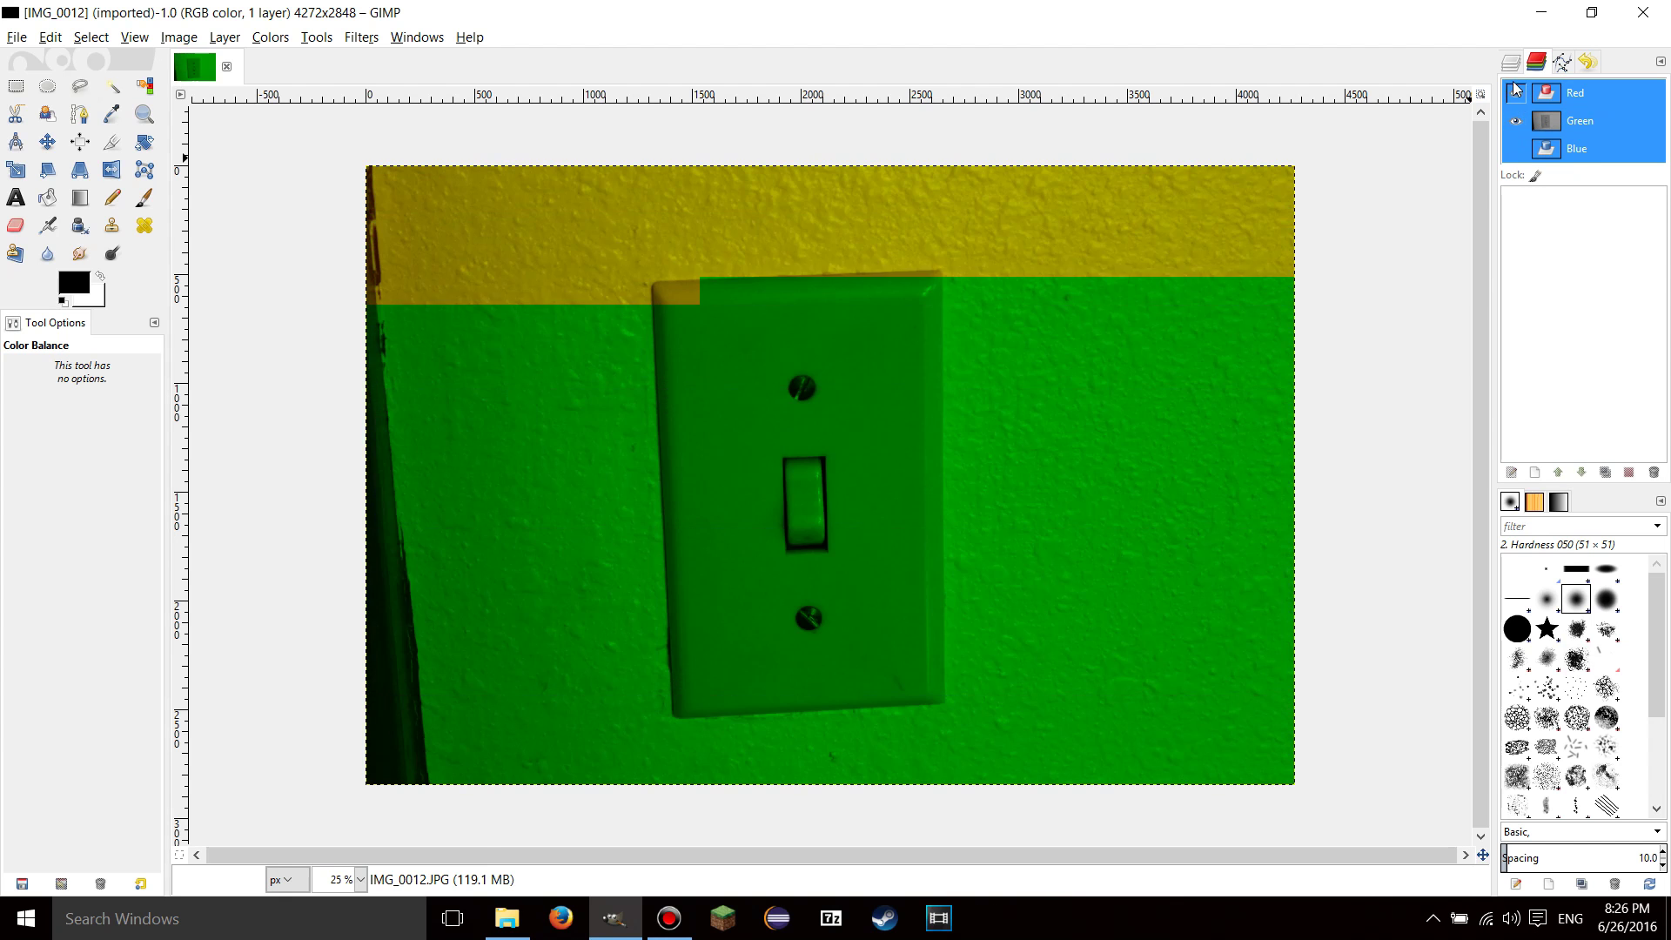
left_click(1516, 149)
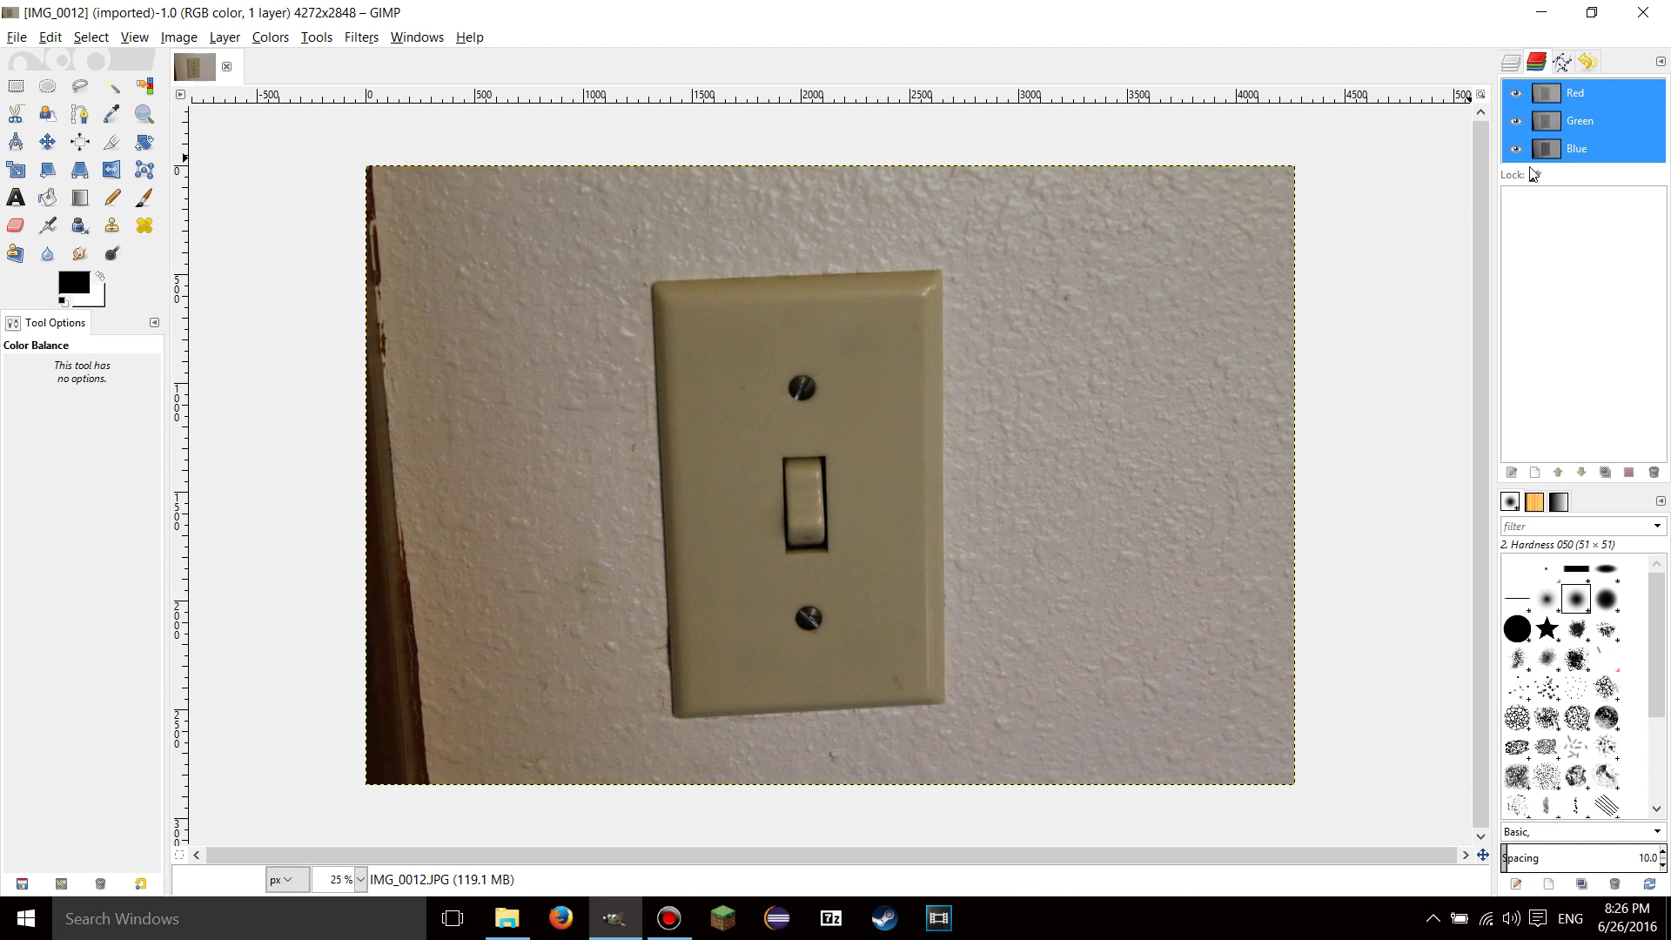
left_click(1516, 149)
left_click(1516, 122)
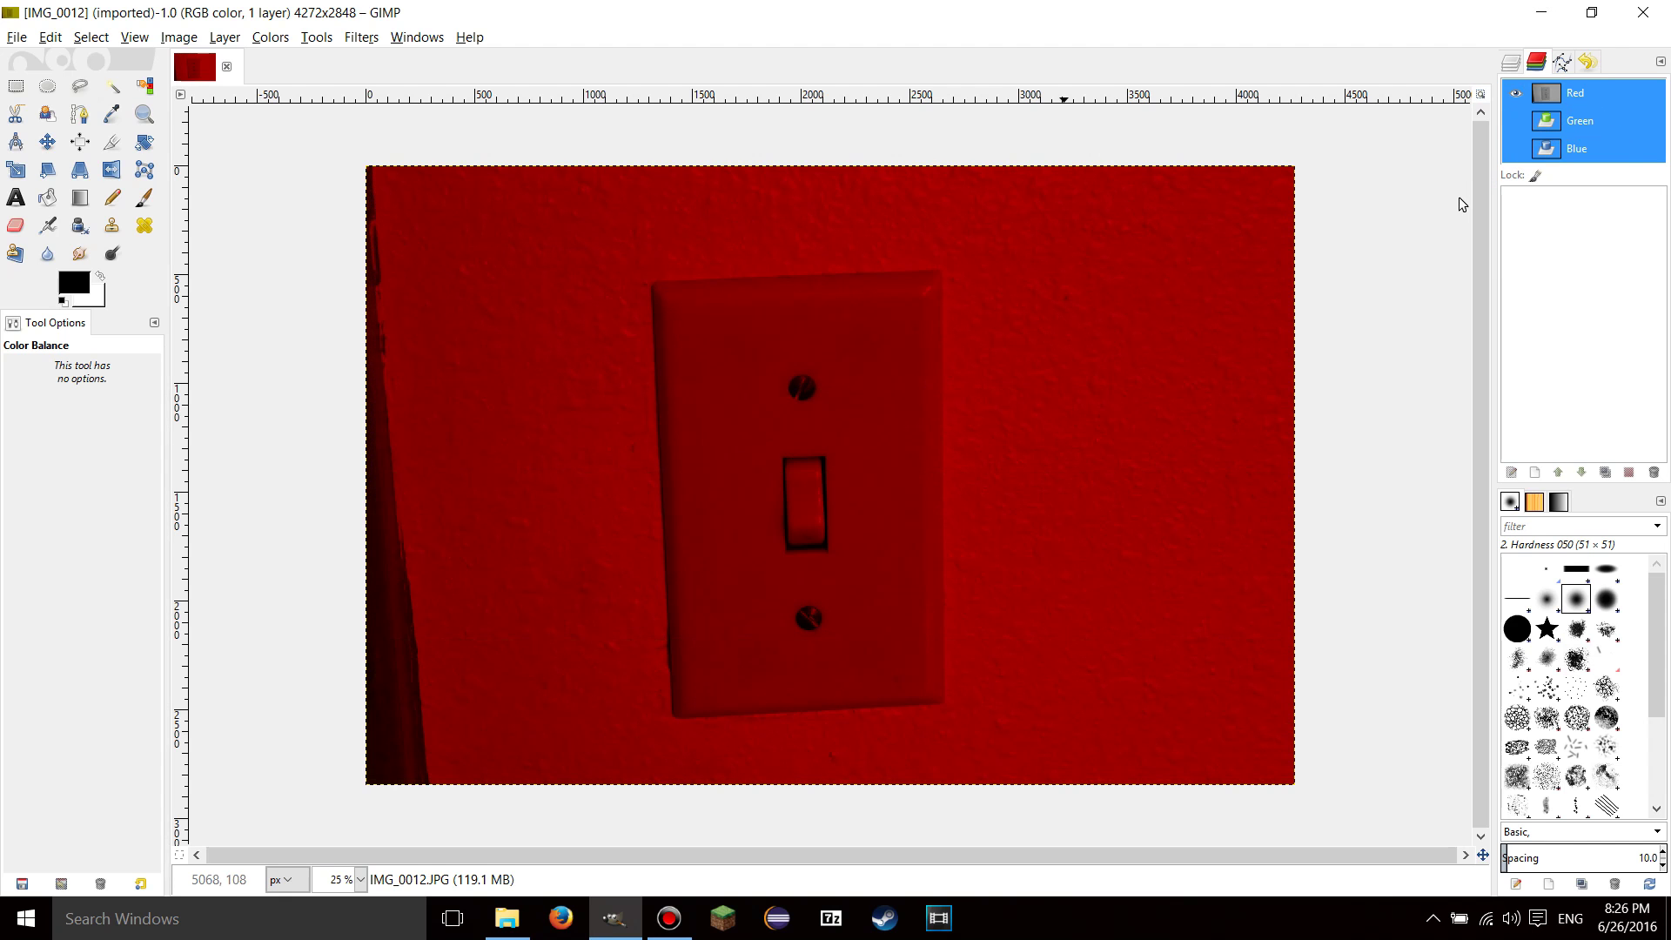
left_click(1516, 121)
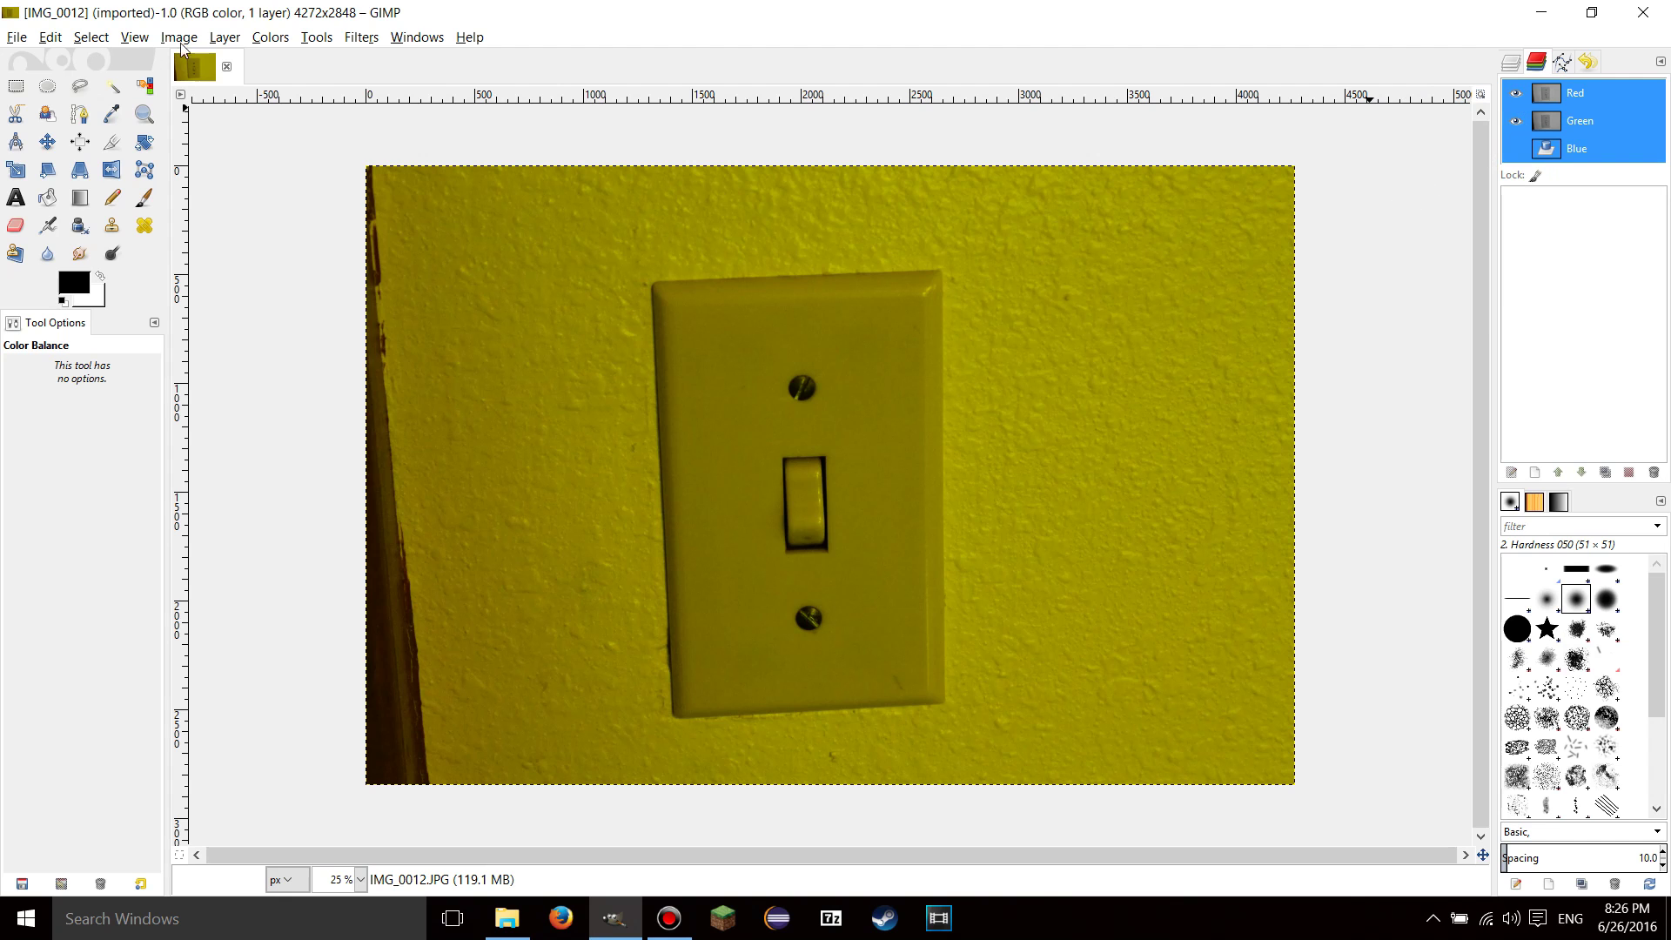
Open Colors > Color Balance and move its dialog further right
left_click(270, 36)
left_click(353, 66)
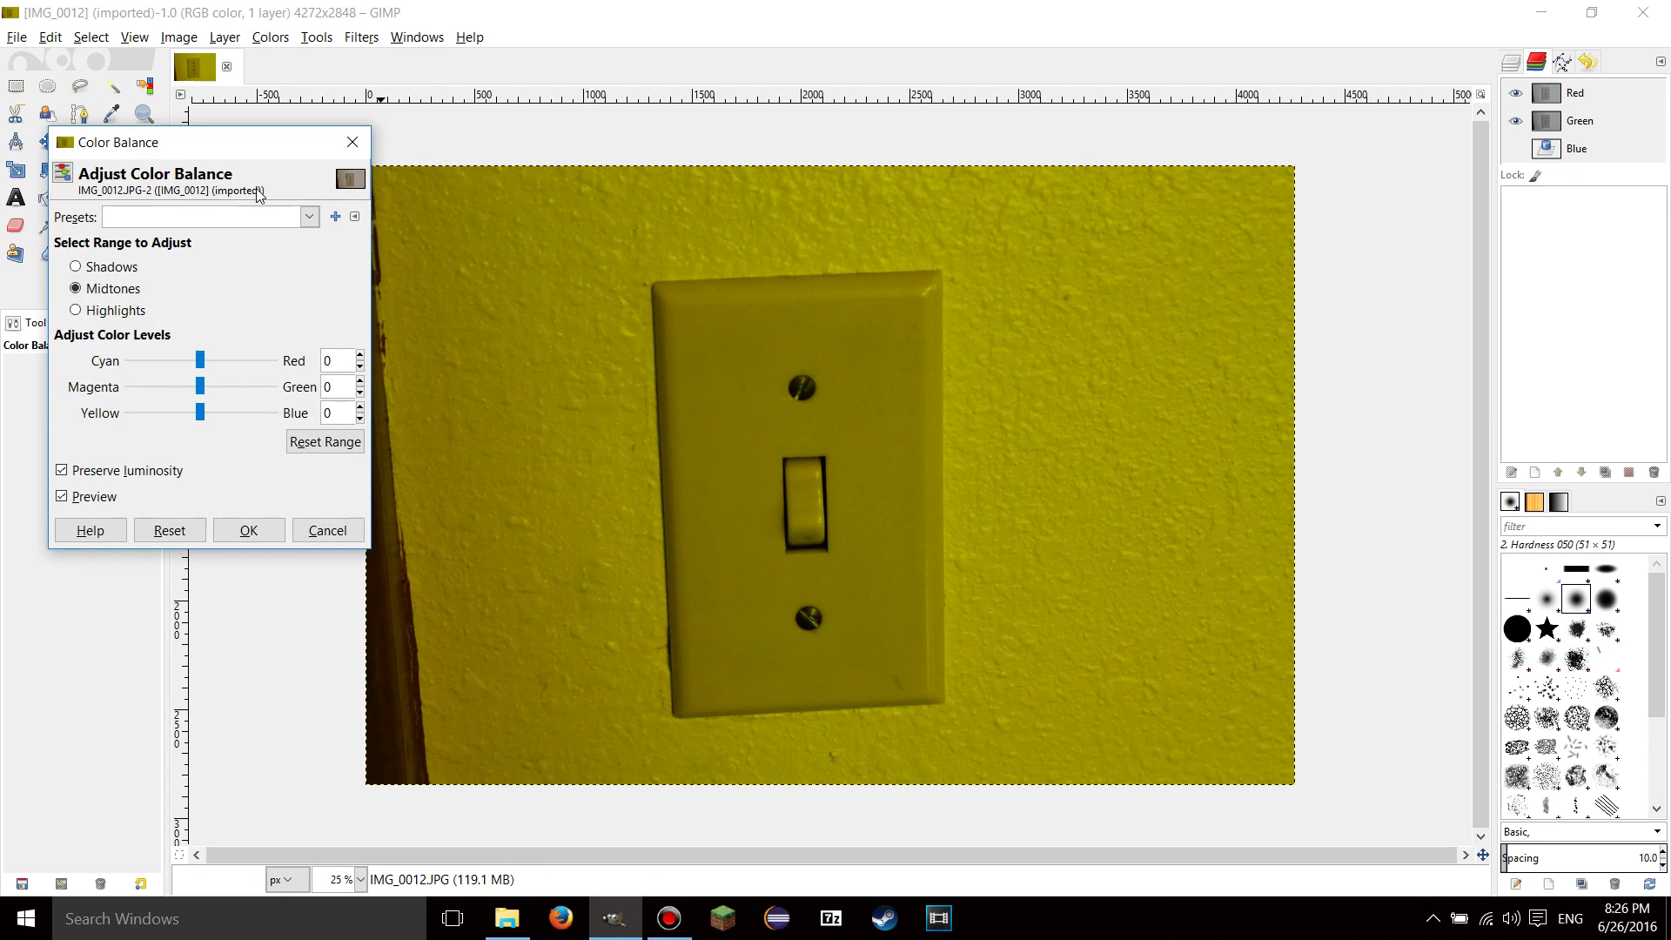
left_click_drag(224, 148, 385, 146)
Make the Blue channel visible again for full colour and show the Layers list in the dock
left_click(277, 38)
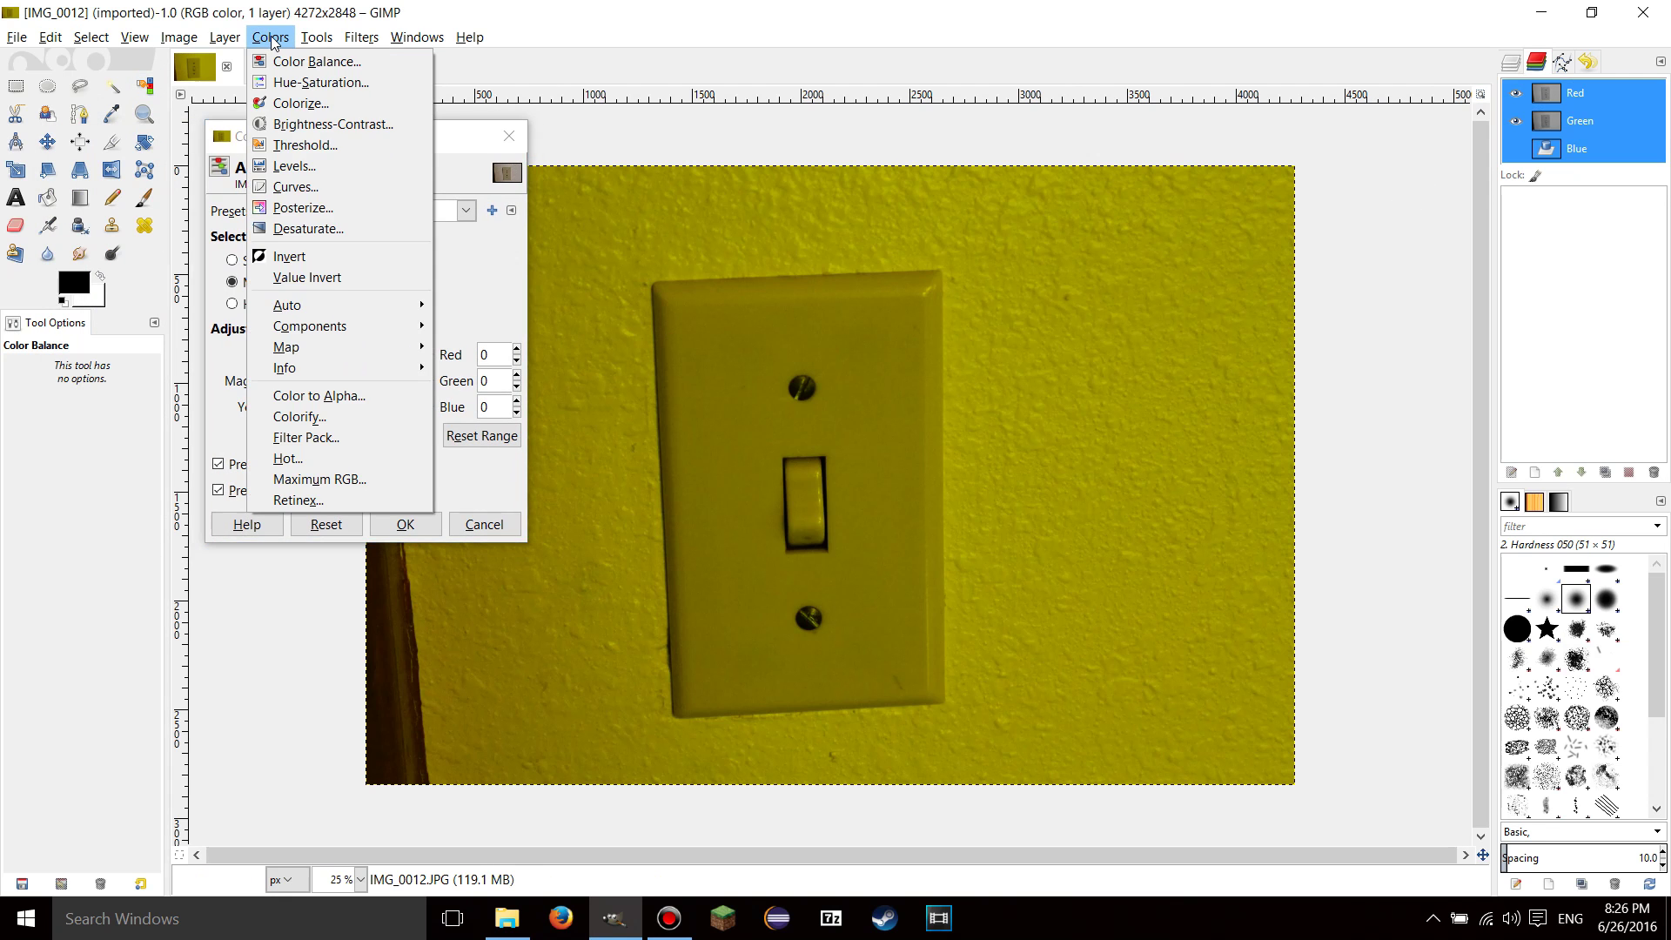
key("Escape")
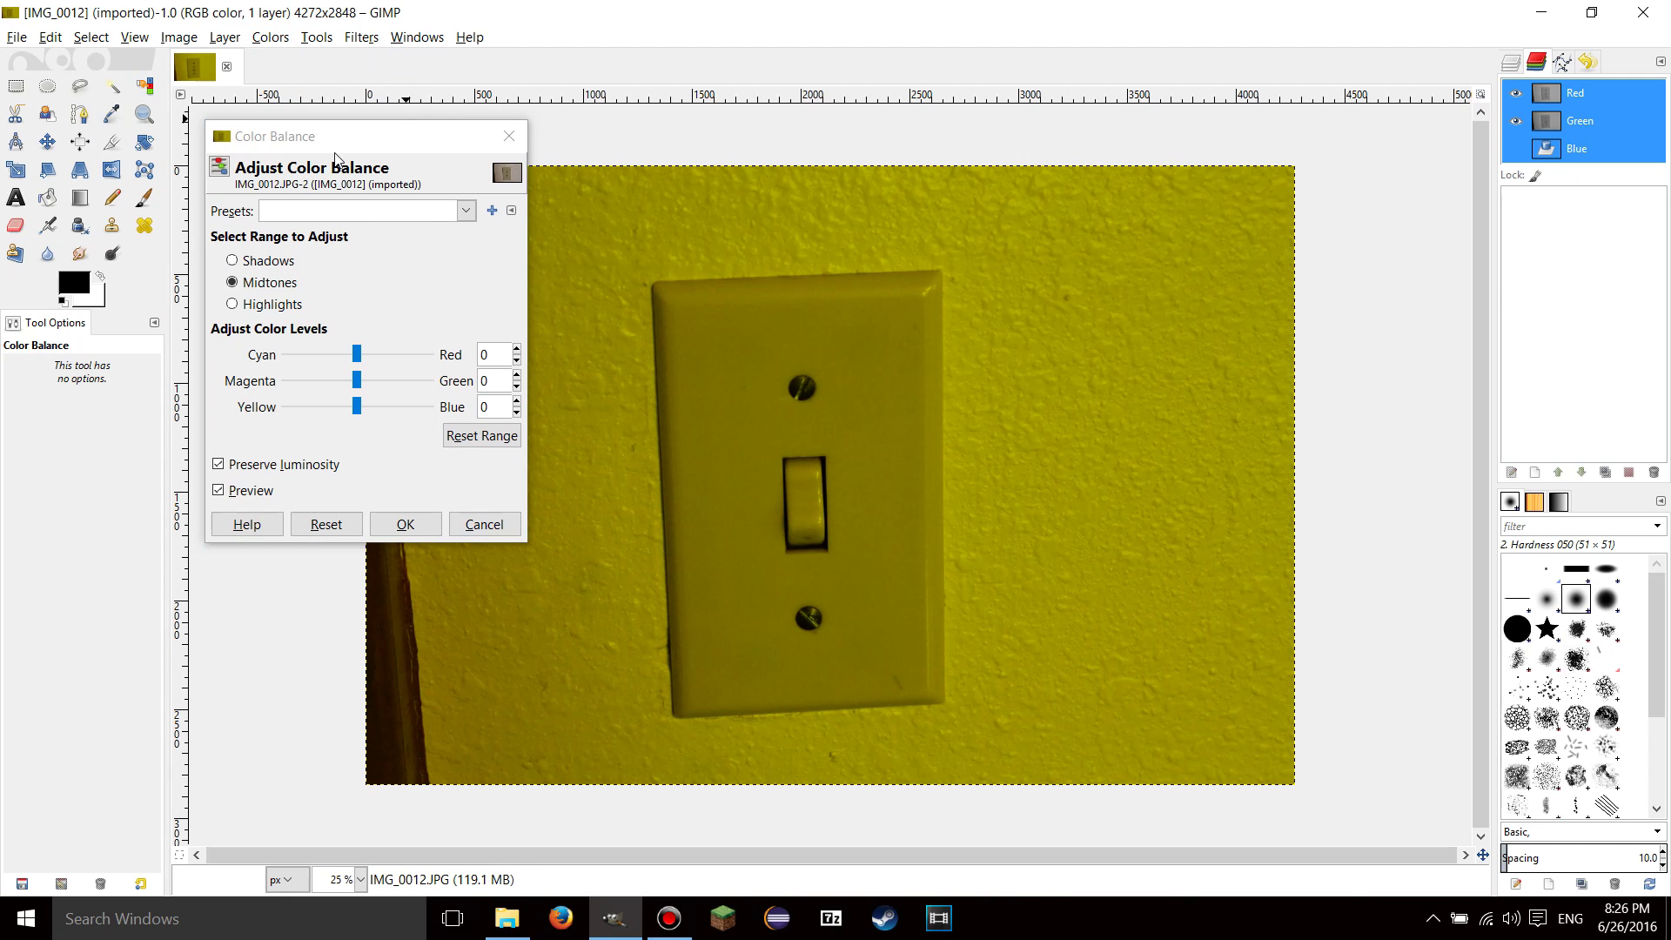
left_click(1517, 148)
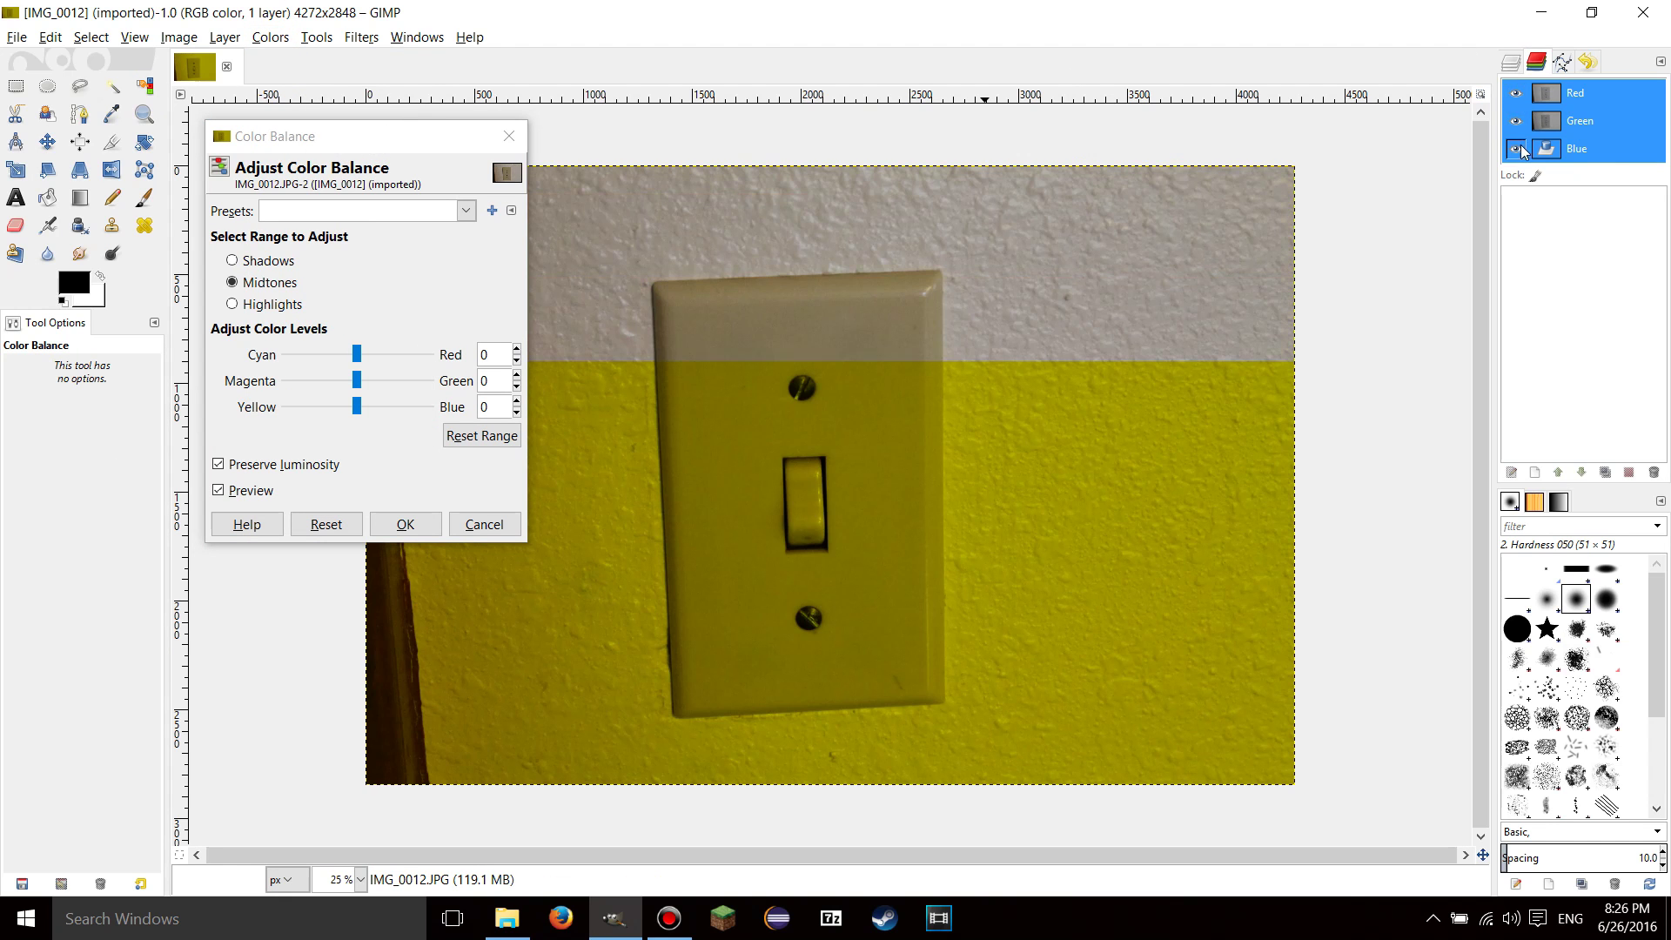
left_click(1514, 63)
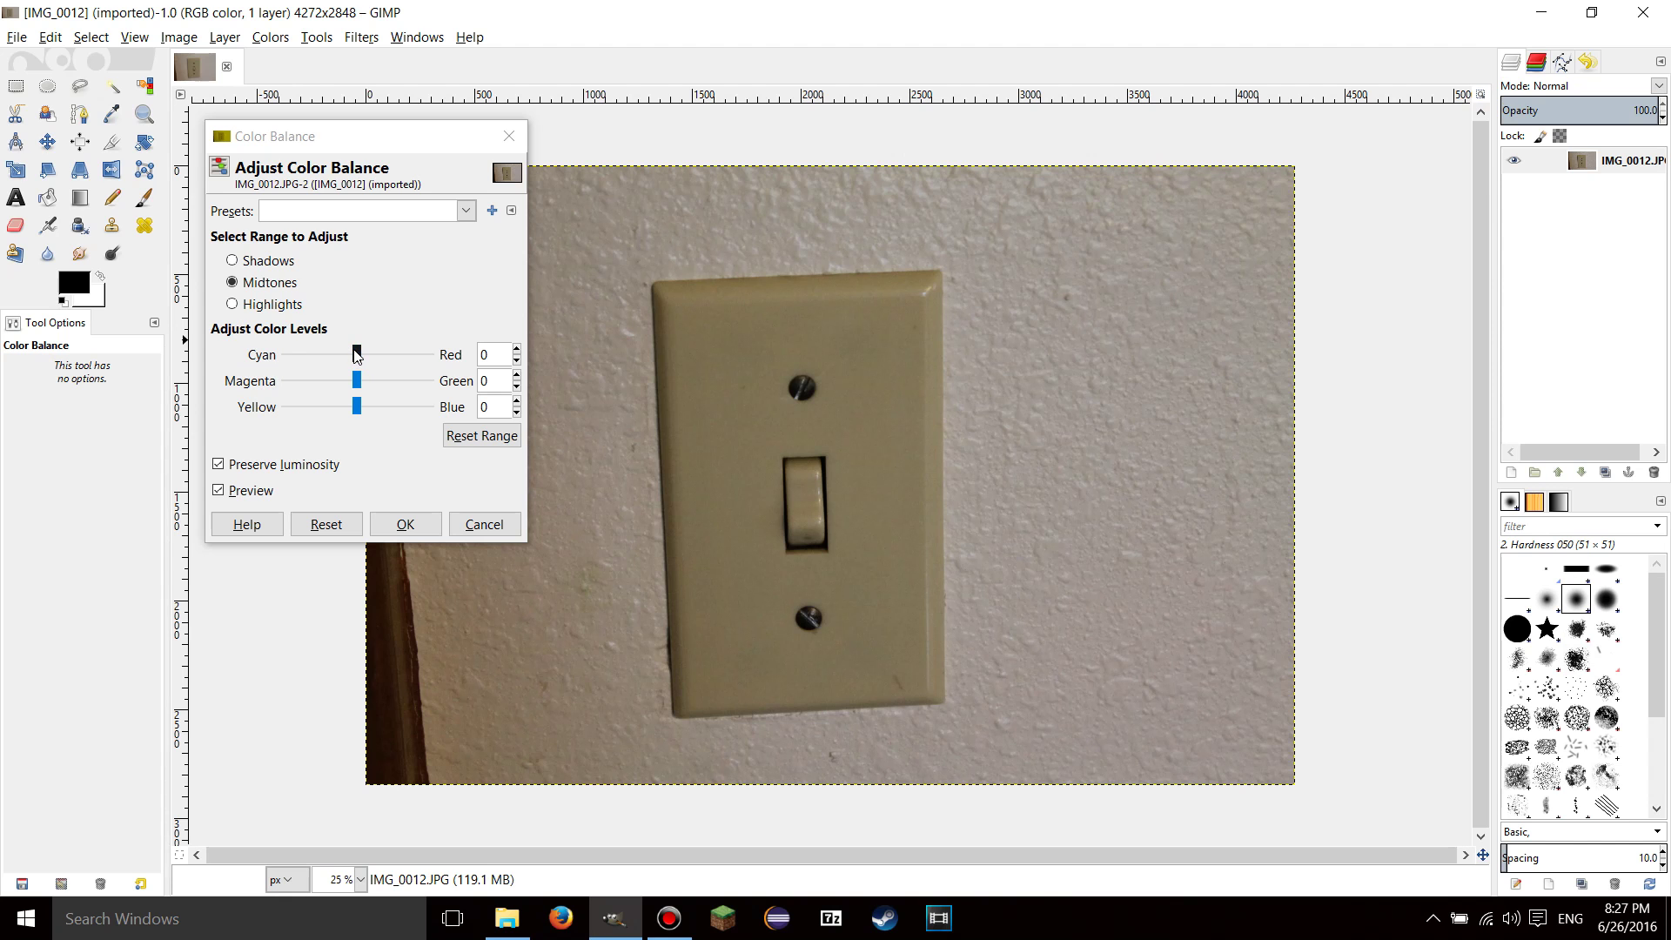
Shift the midtones Cyan–Red slider toward red, then Reset Range back to 0
left_click_drag(357, 354, 435, 357)
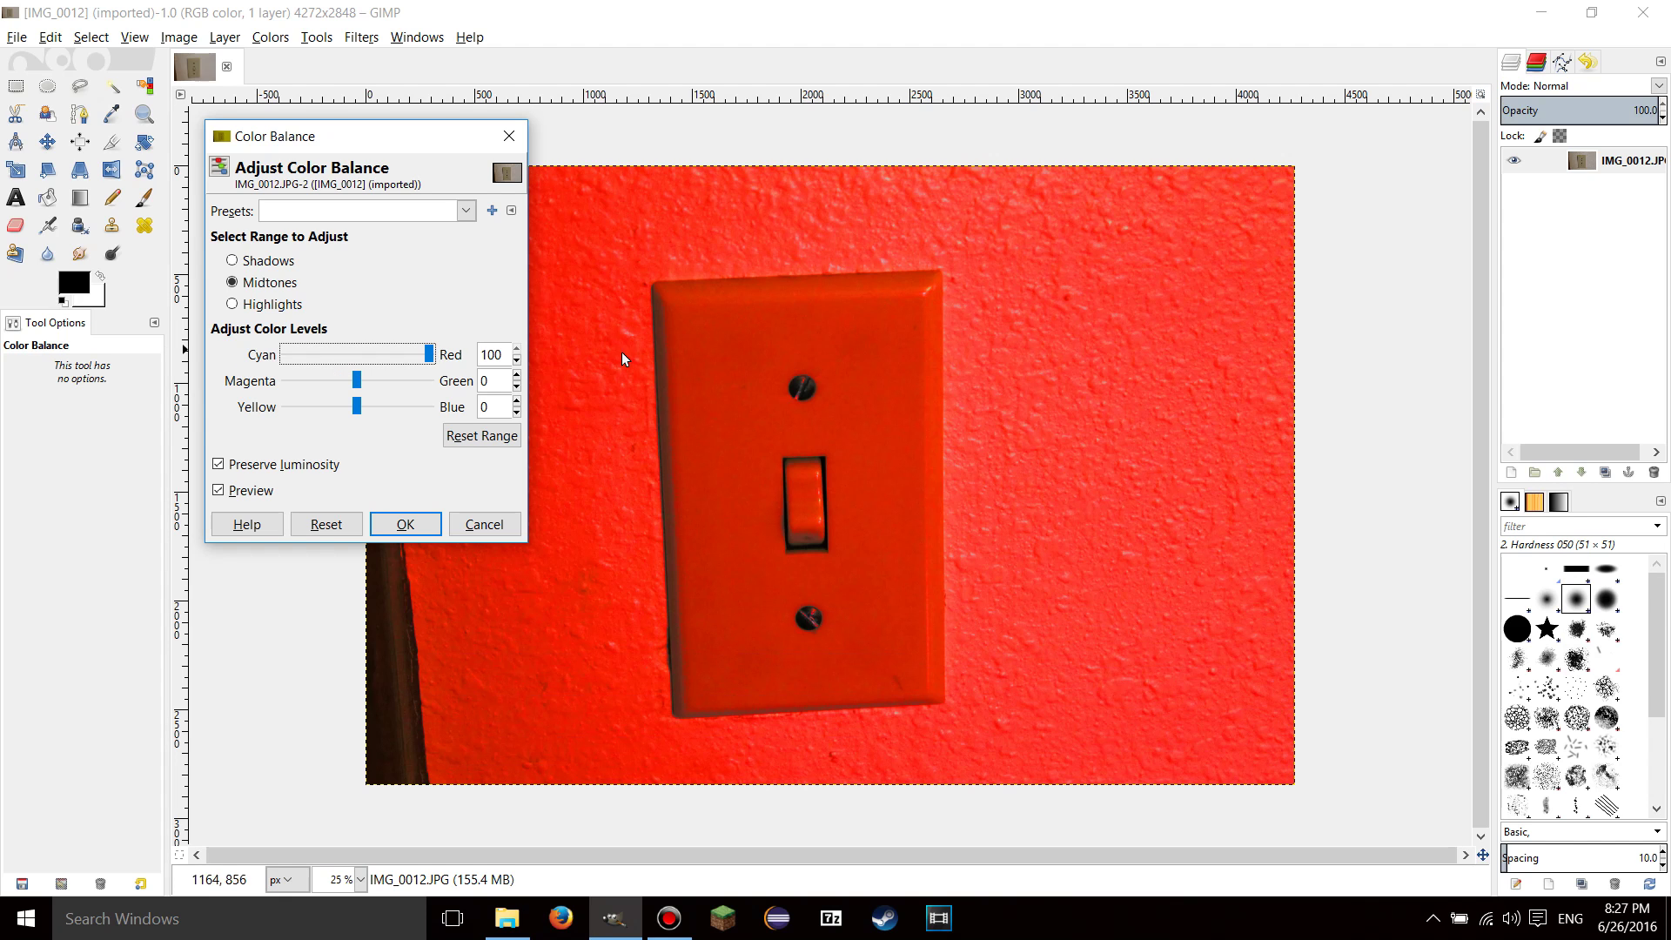
left_click_drag(503, 354, 490, 354)
left_click(491, 353)
left_click_drag(430, 355, 359, 352)
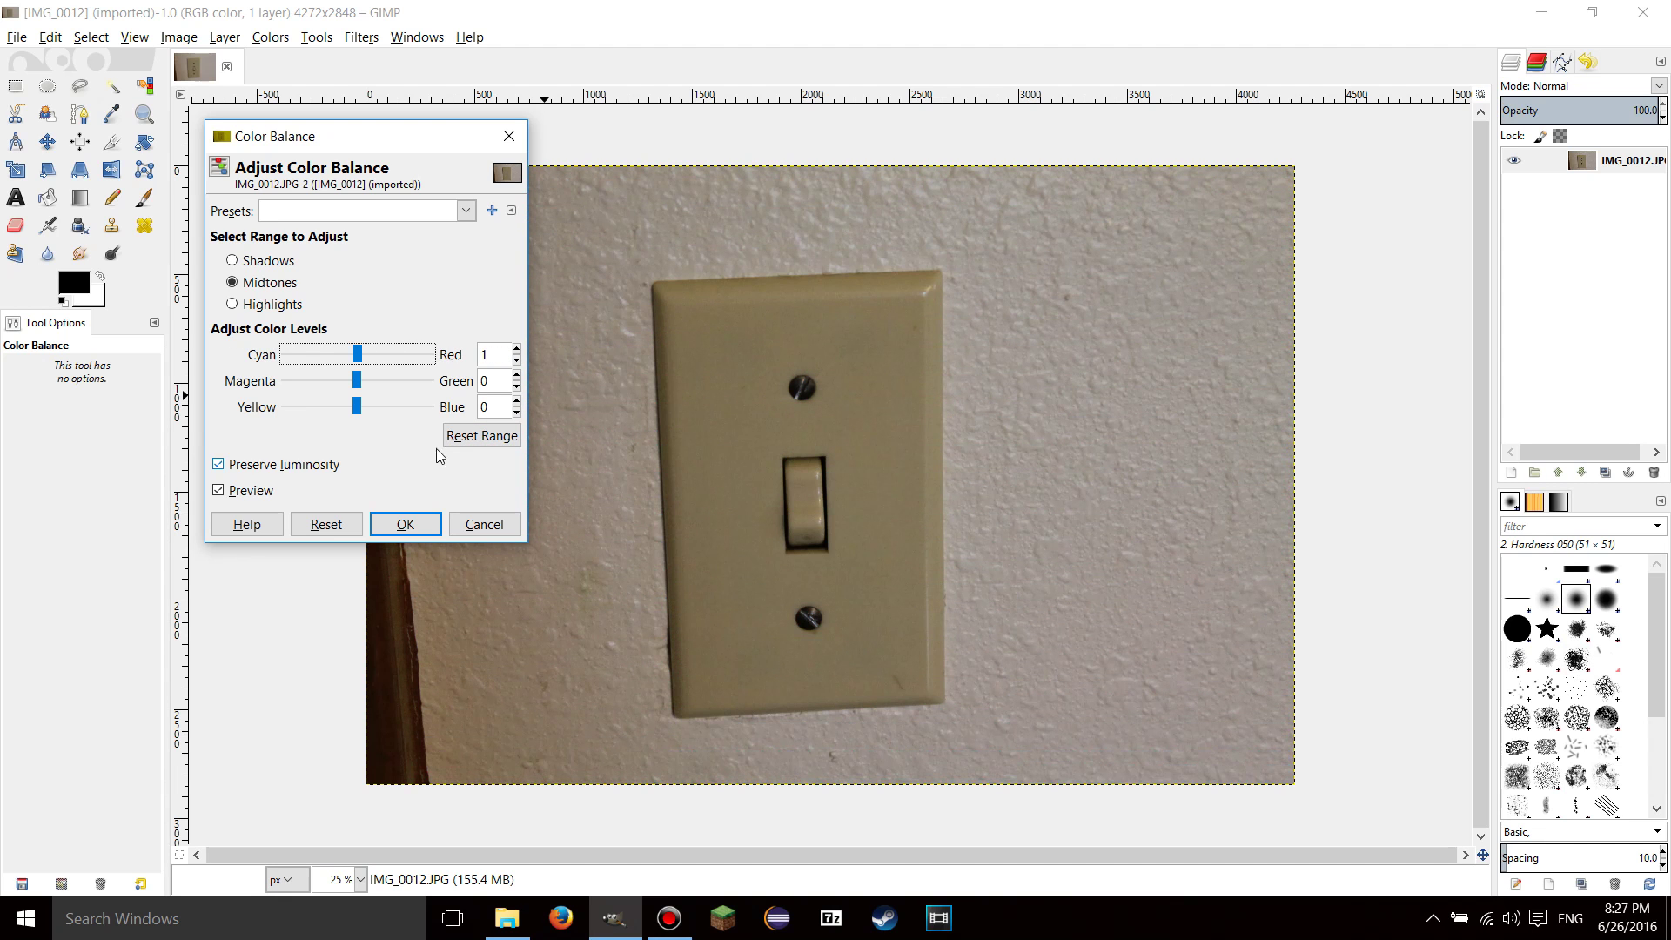
mouse_move(370, 357)
left_mouse_down()
mouse_move(396, 355)
mouse_move(322, 370)
mouse_move(442, 375)
mouse_move(341, 374)
mouse_move(366, 374)
left_mouse_up()
left_click(482, 435)
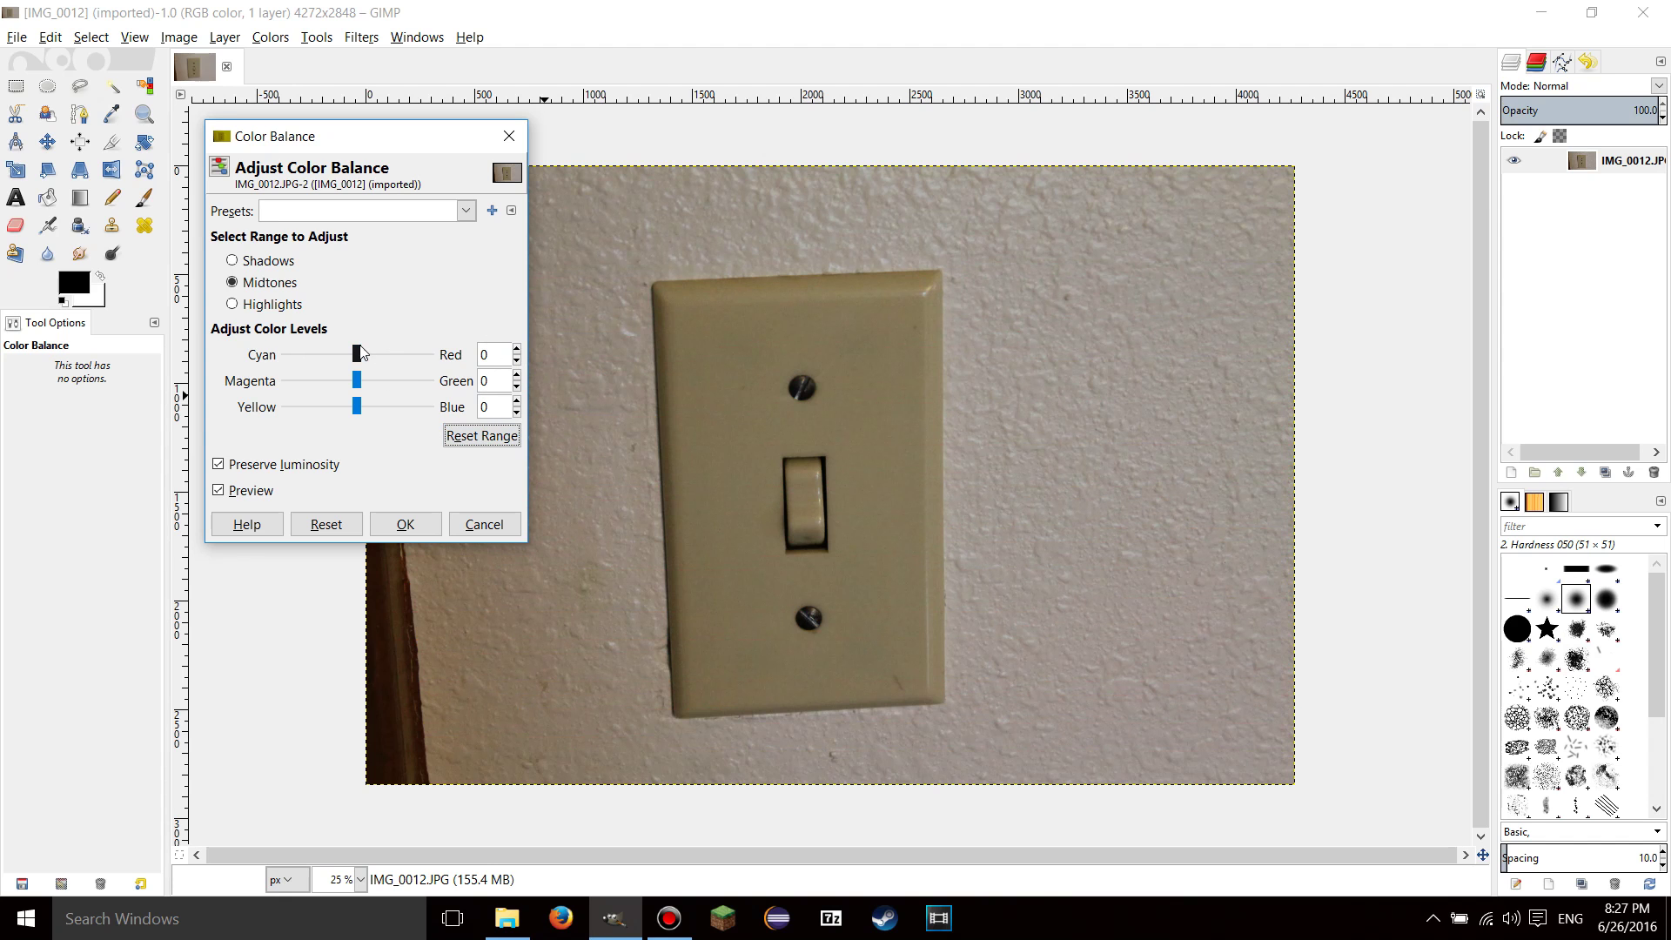
Set midtones Cyan–Red to 100 again, then drag it fully to cyan at -100
left_click_drag(357, 353, 451, 333)
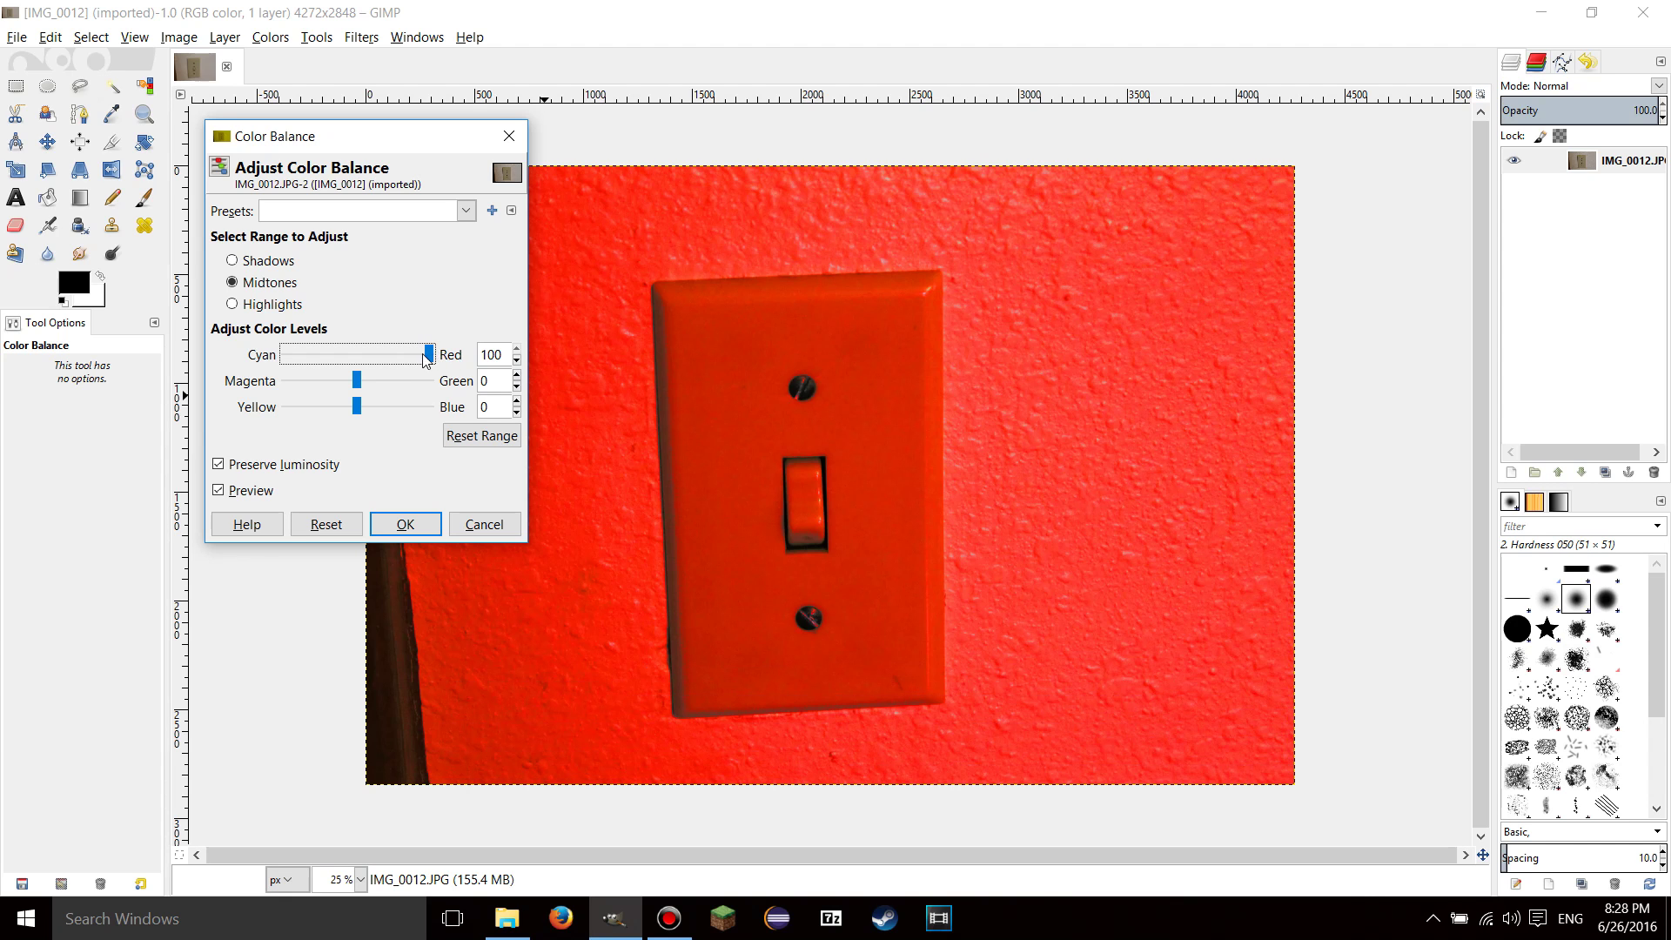
left_click_drag(431, 355, 284, 355)
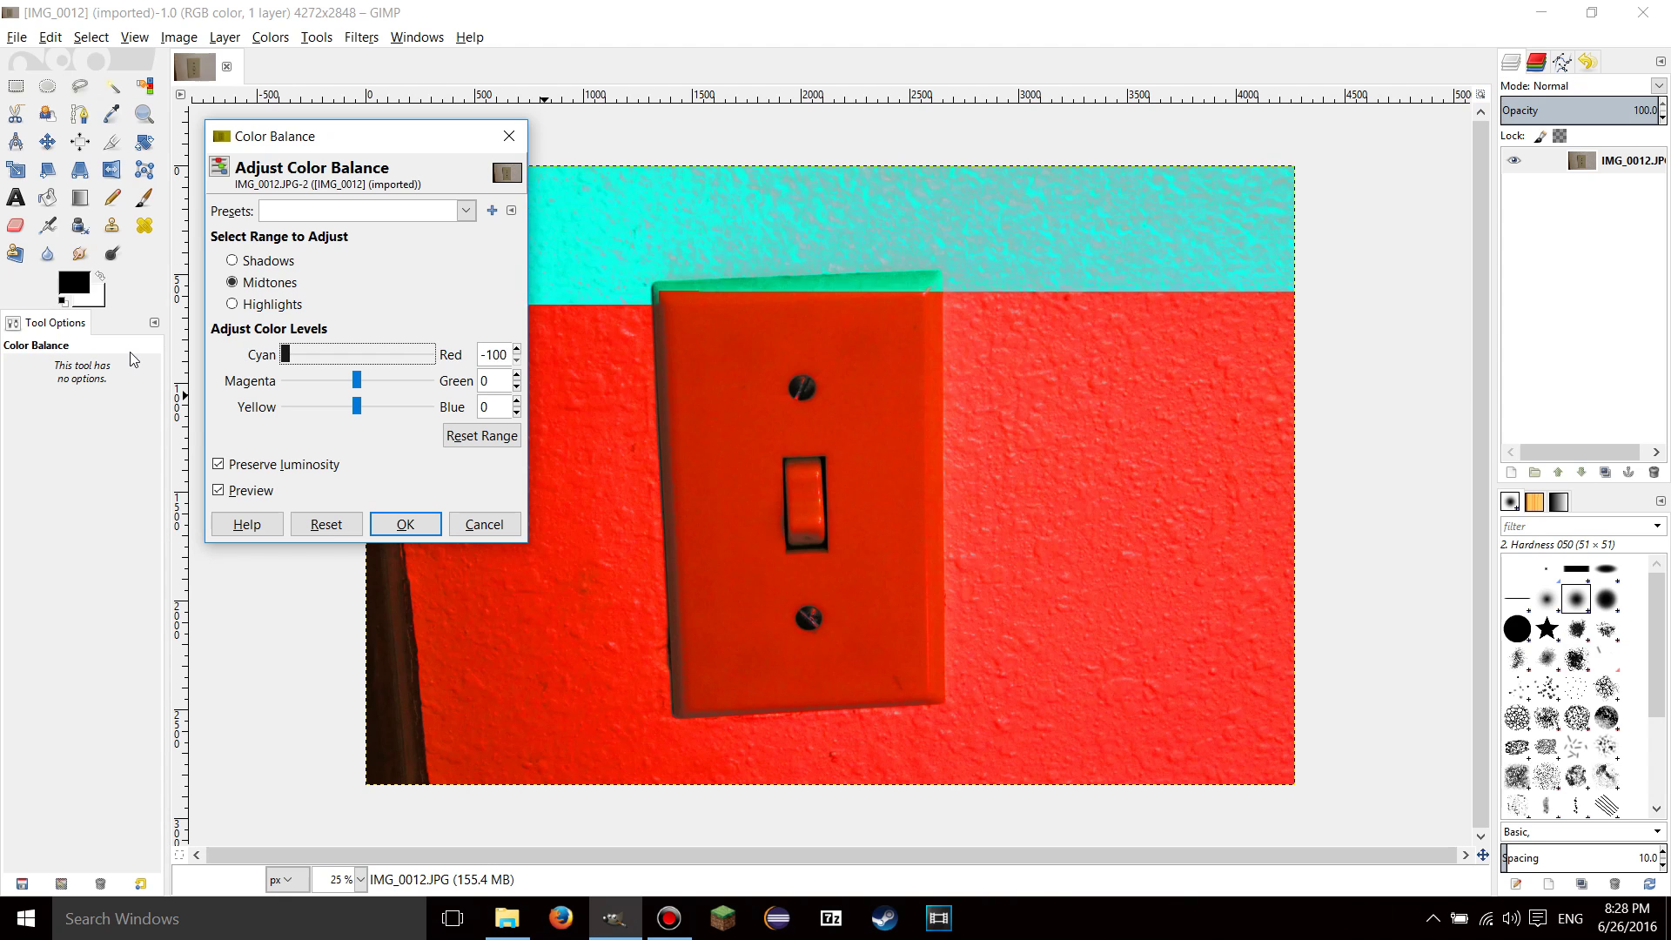
triple_click(484, 355)
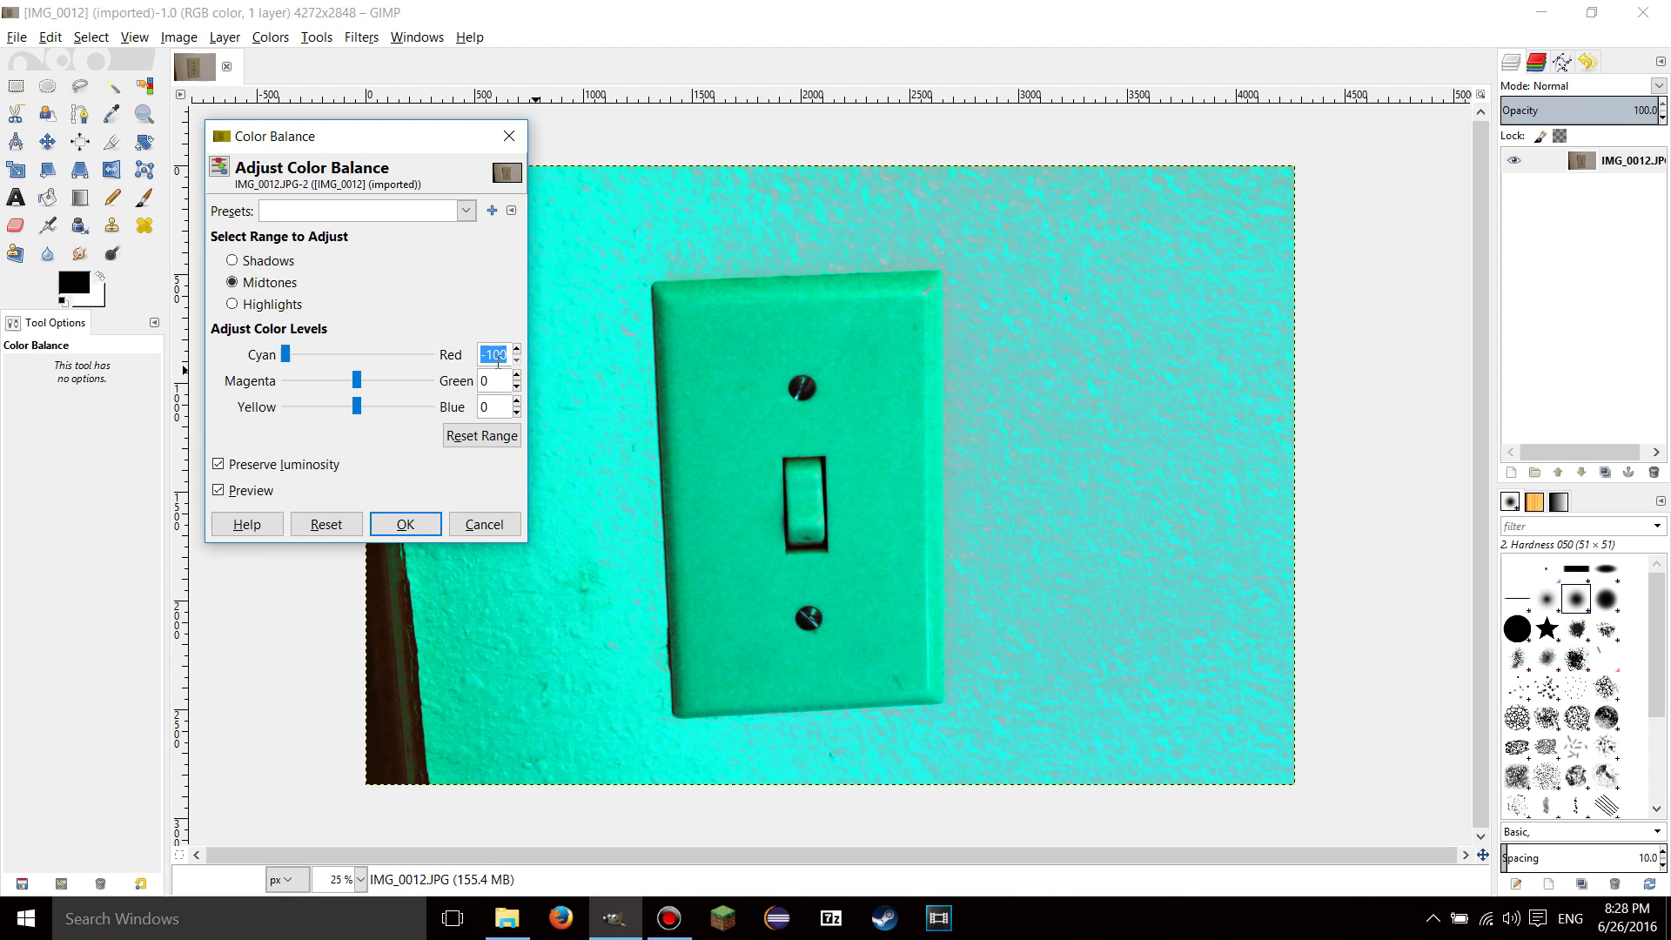
key("End")
left_click_drag(509, 355, 480, 354)
left_click(509, 355)
Reset the cyan shift, then preview Magenta–Green and Yellow–Blue midtone shifts, resetting each to 0
left_click_drag(286, 353, 357, 354)
left_click(503, 442)
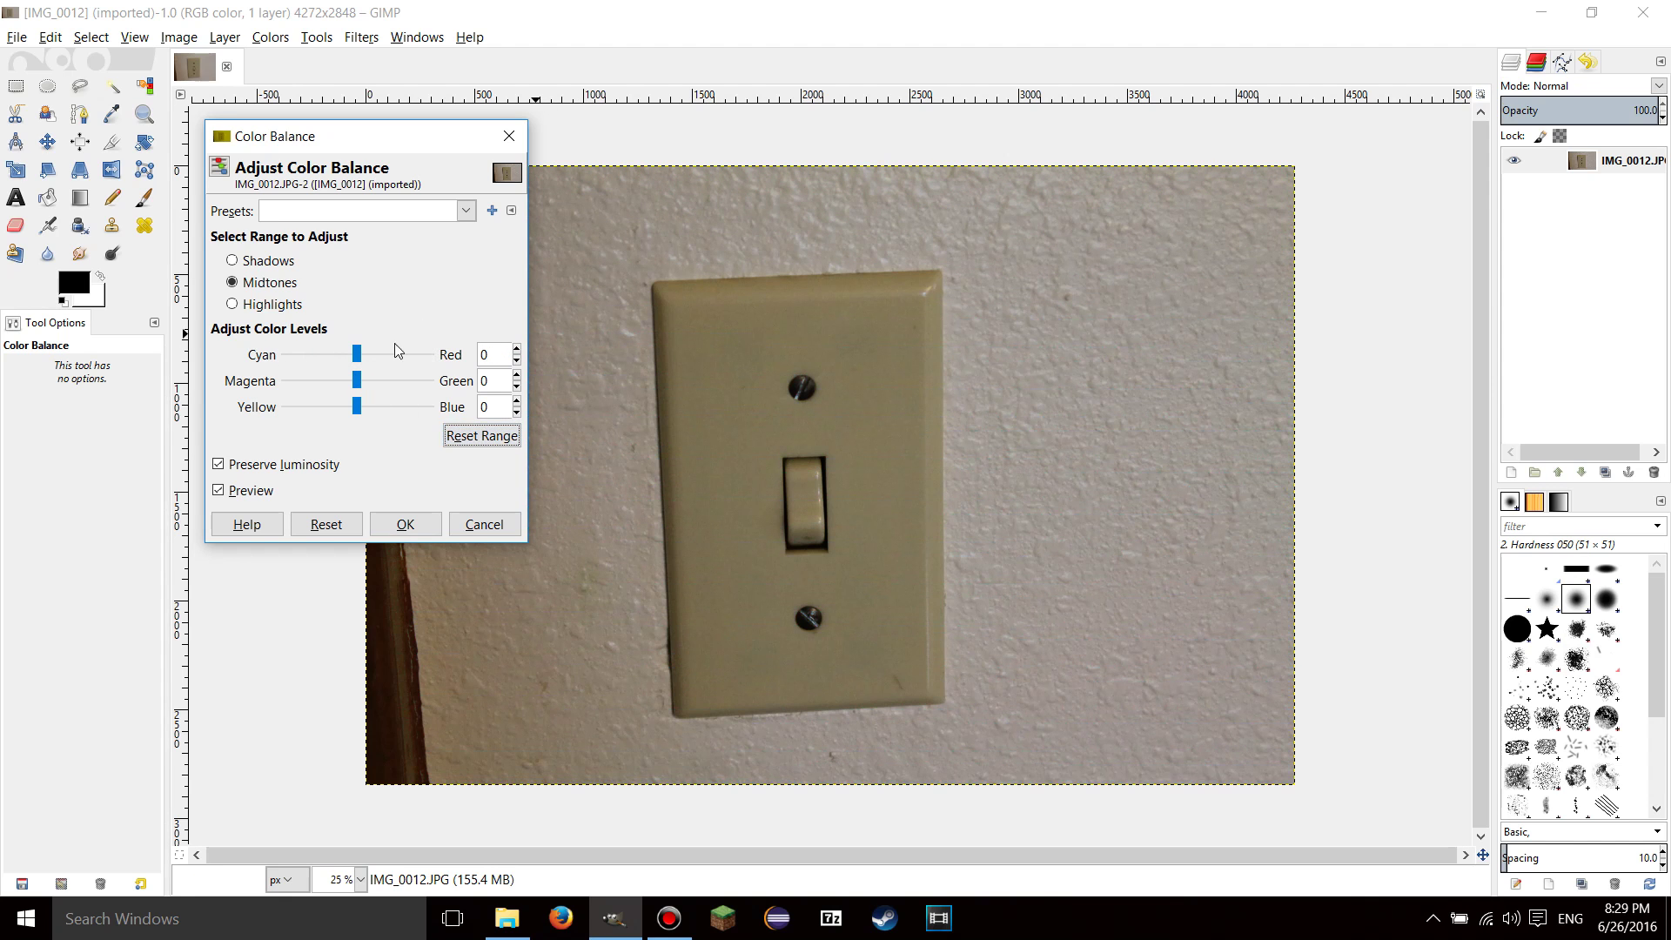
left_click_drag(357, 381, 457, 378)
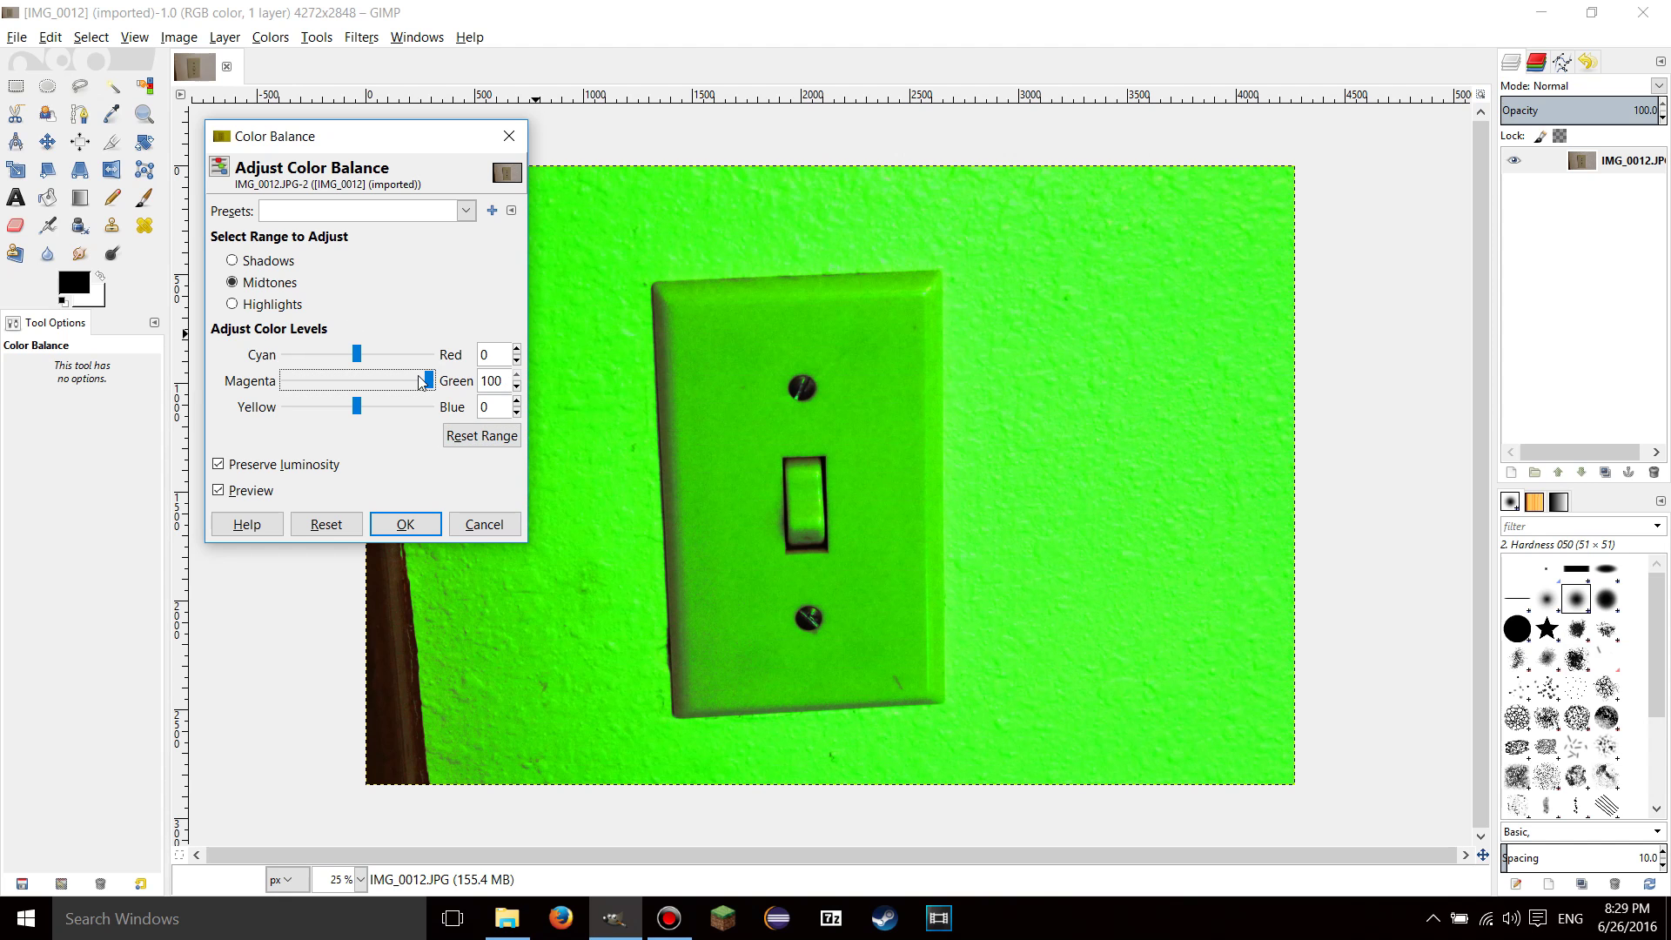
left_click_drag(429, 381, 473, 393)
left_click_drag(428, 380, 284, 383)
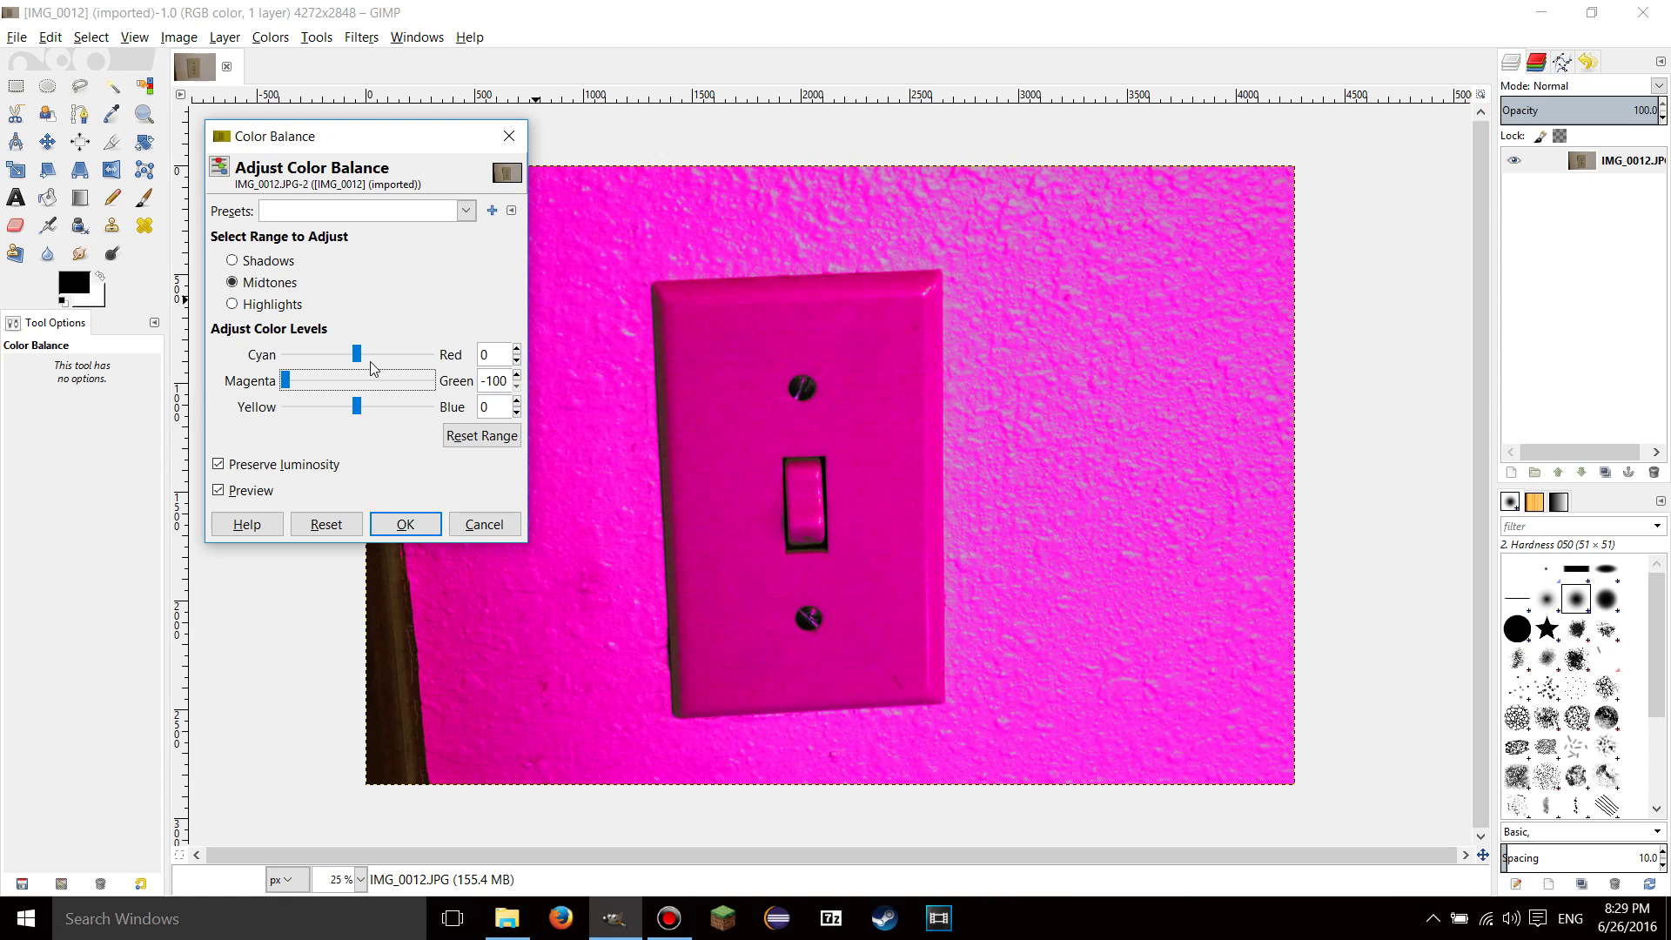
left_click(458, 438)
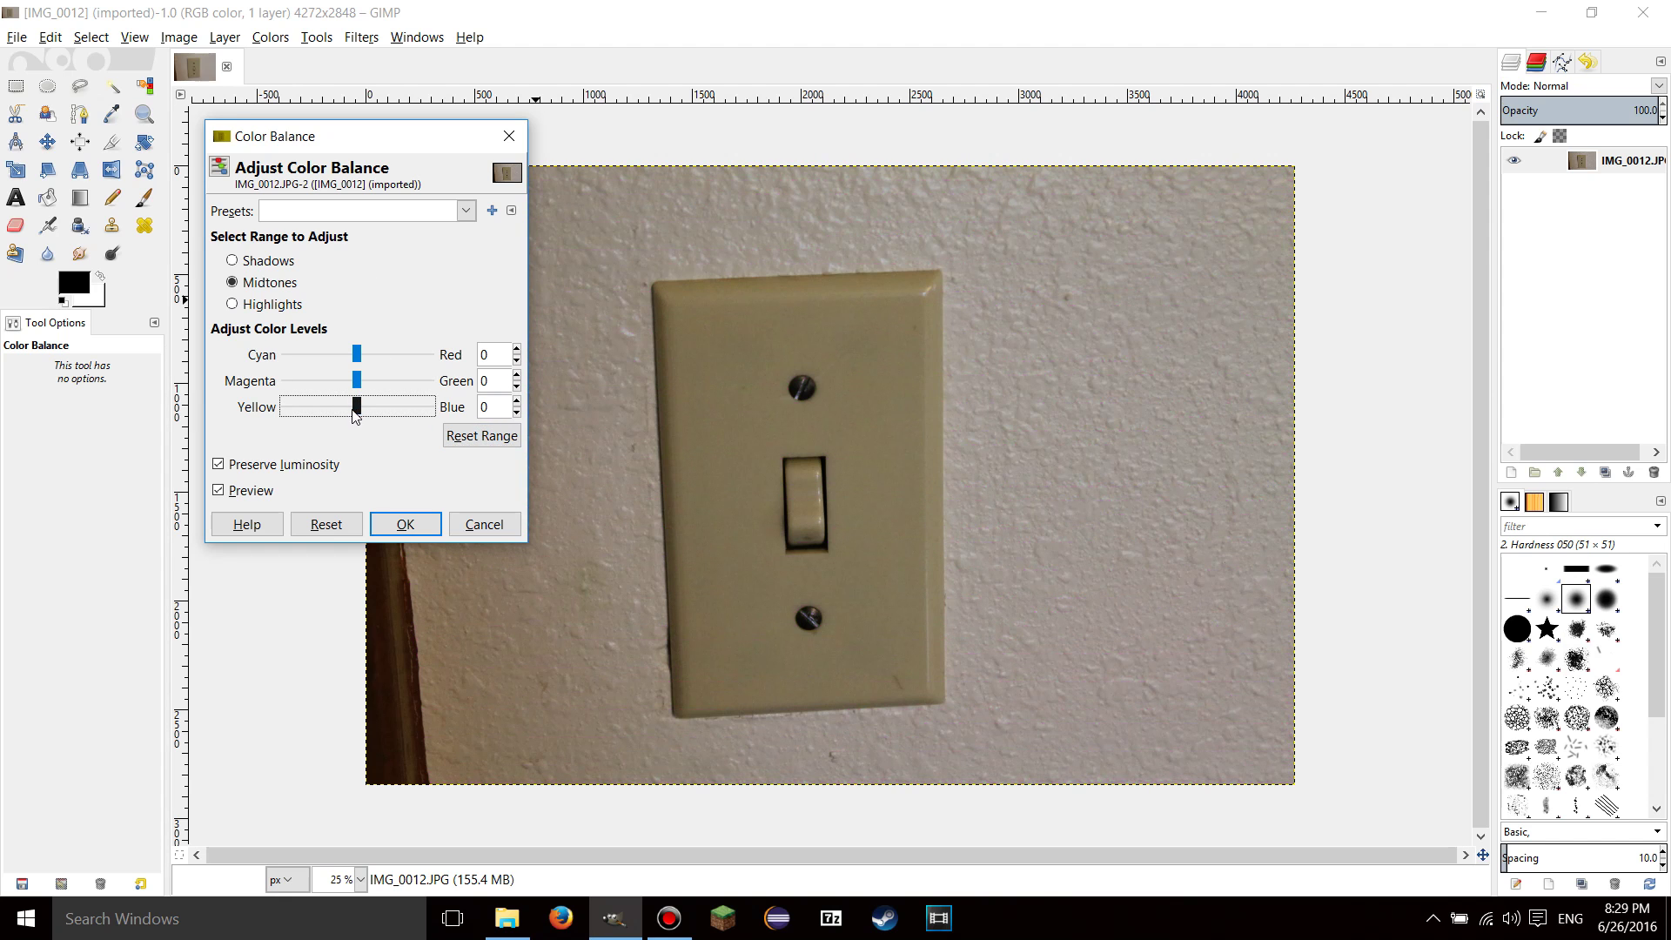
left_click_drag(354, 415, 286, 411)
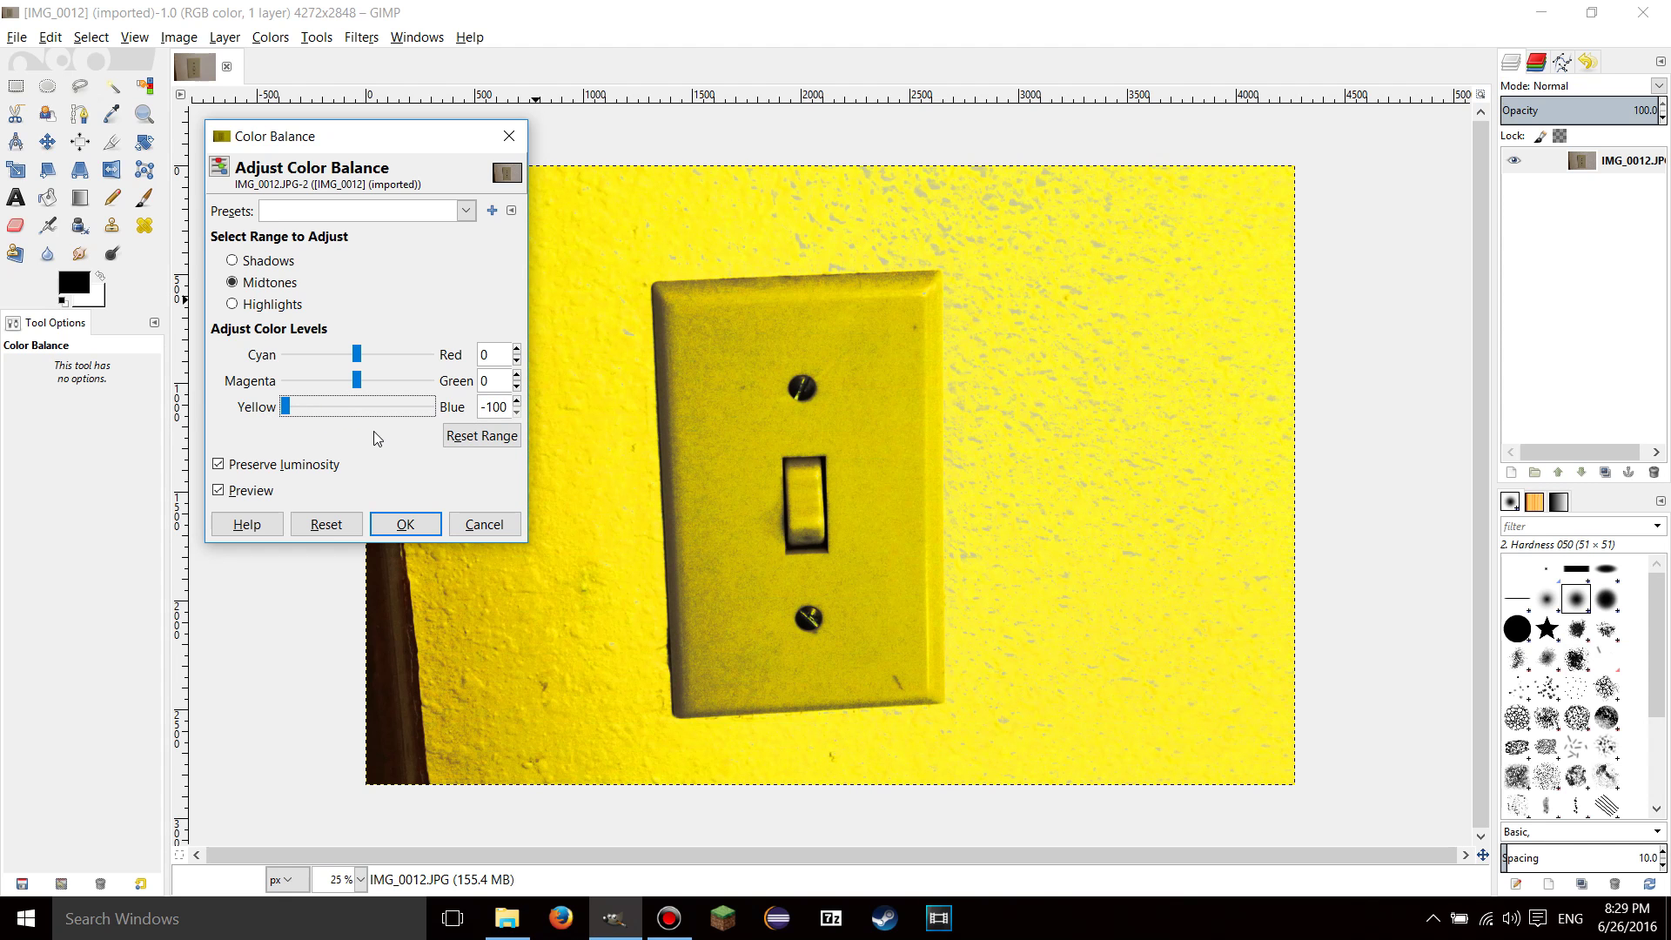
left_click(452, 437)
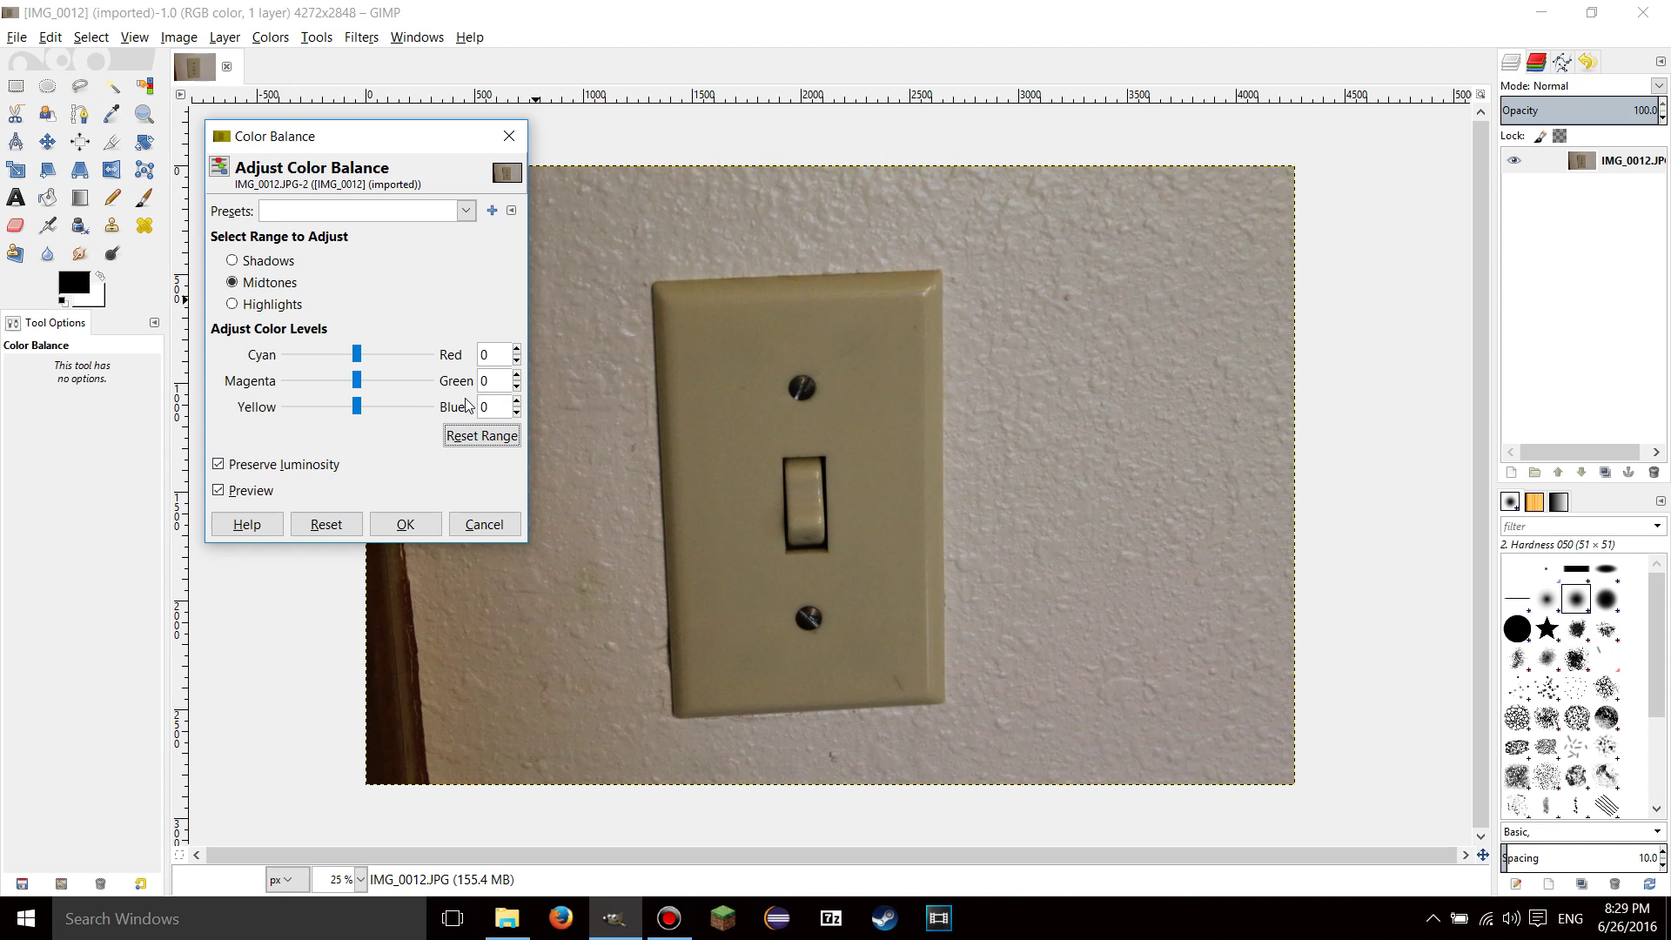
Set midtones to Red 100, Green 100, Blue -100 with Preserve luminosity off
left_click_drag(357, 354, 514, 362)
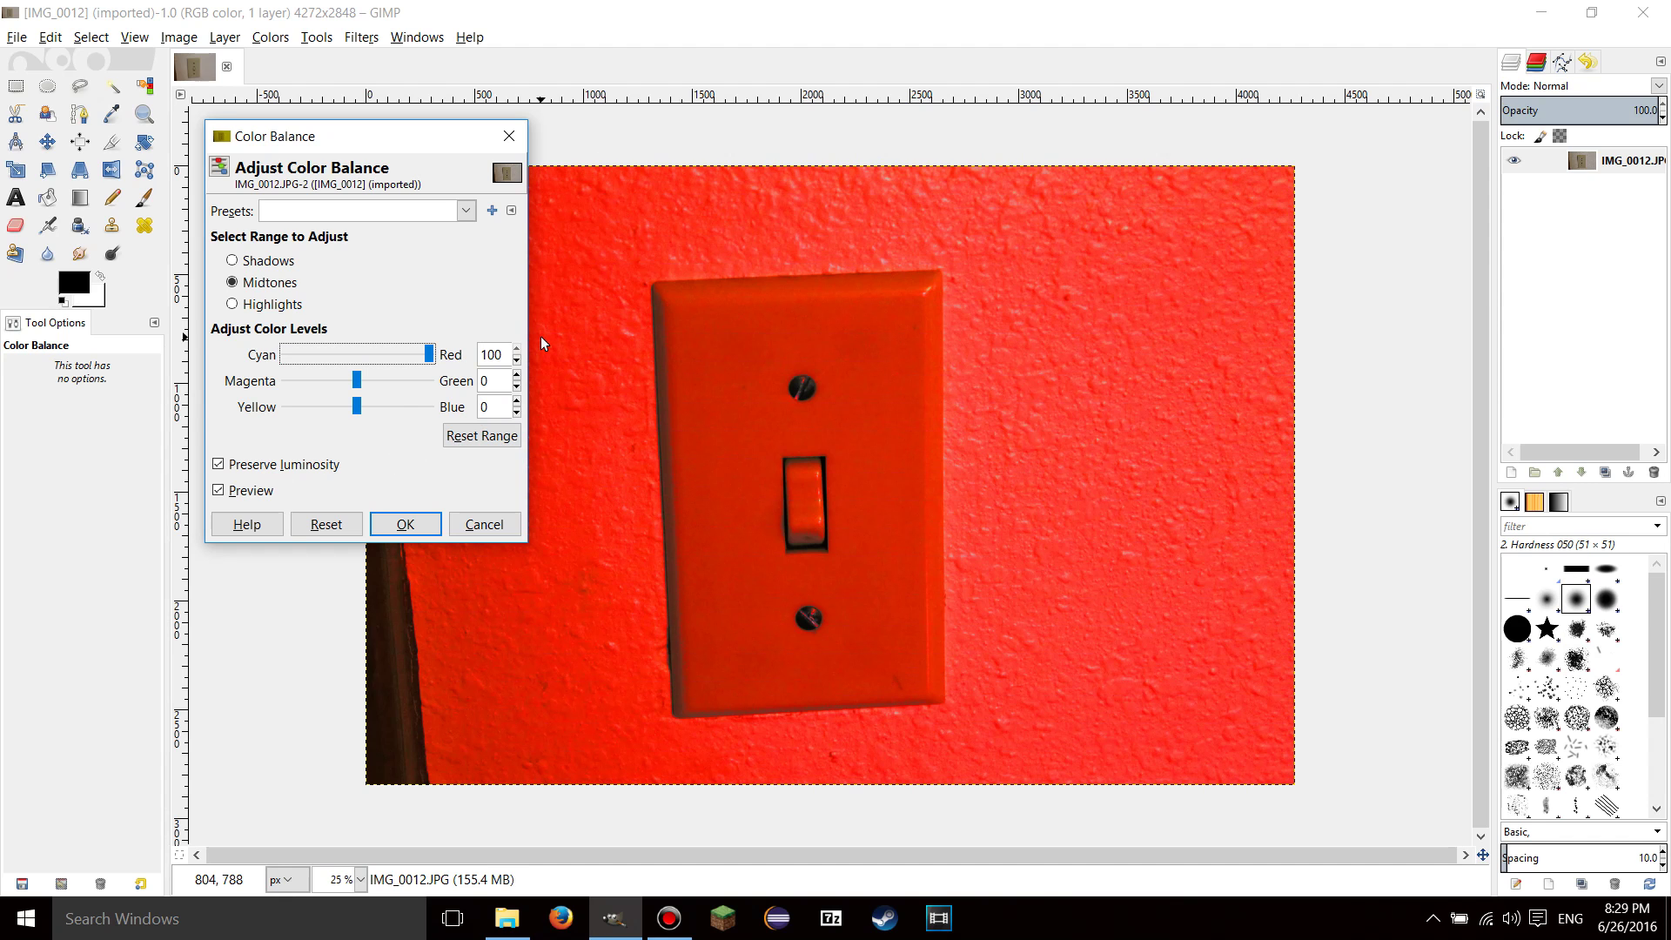
left_click(254, 466)
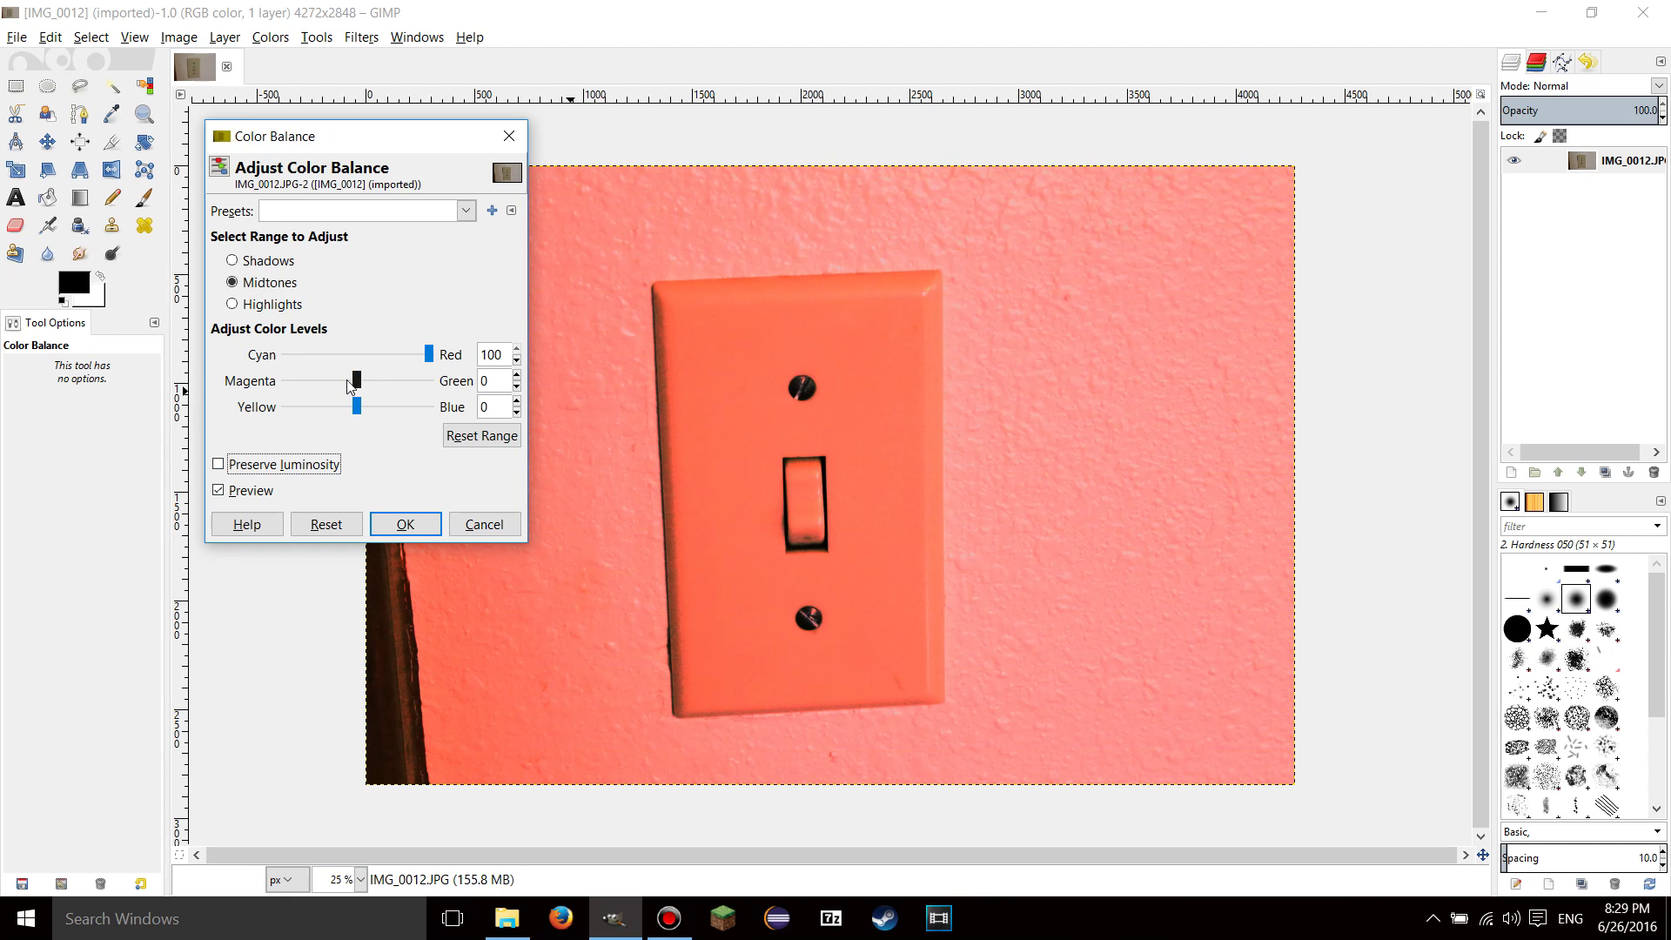
left_click_drag(359, 384, 288, 409)
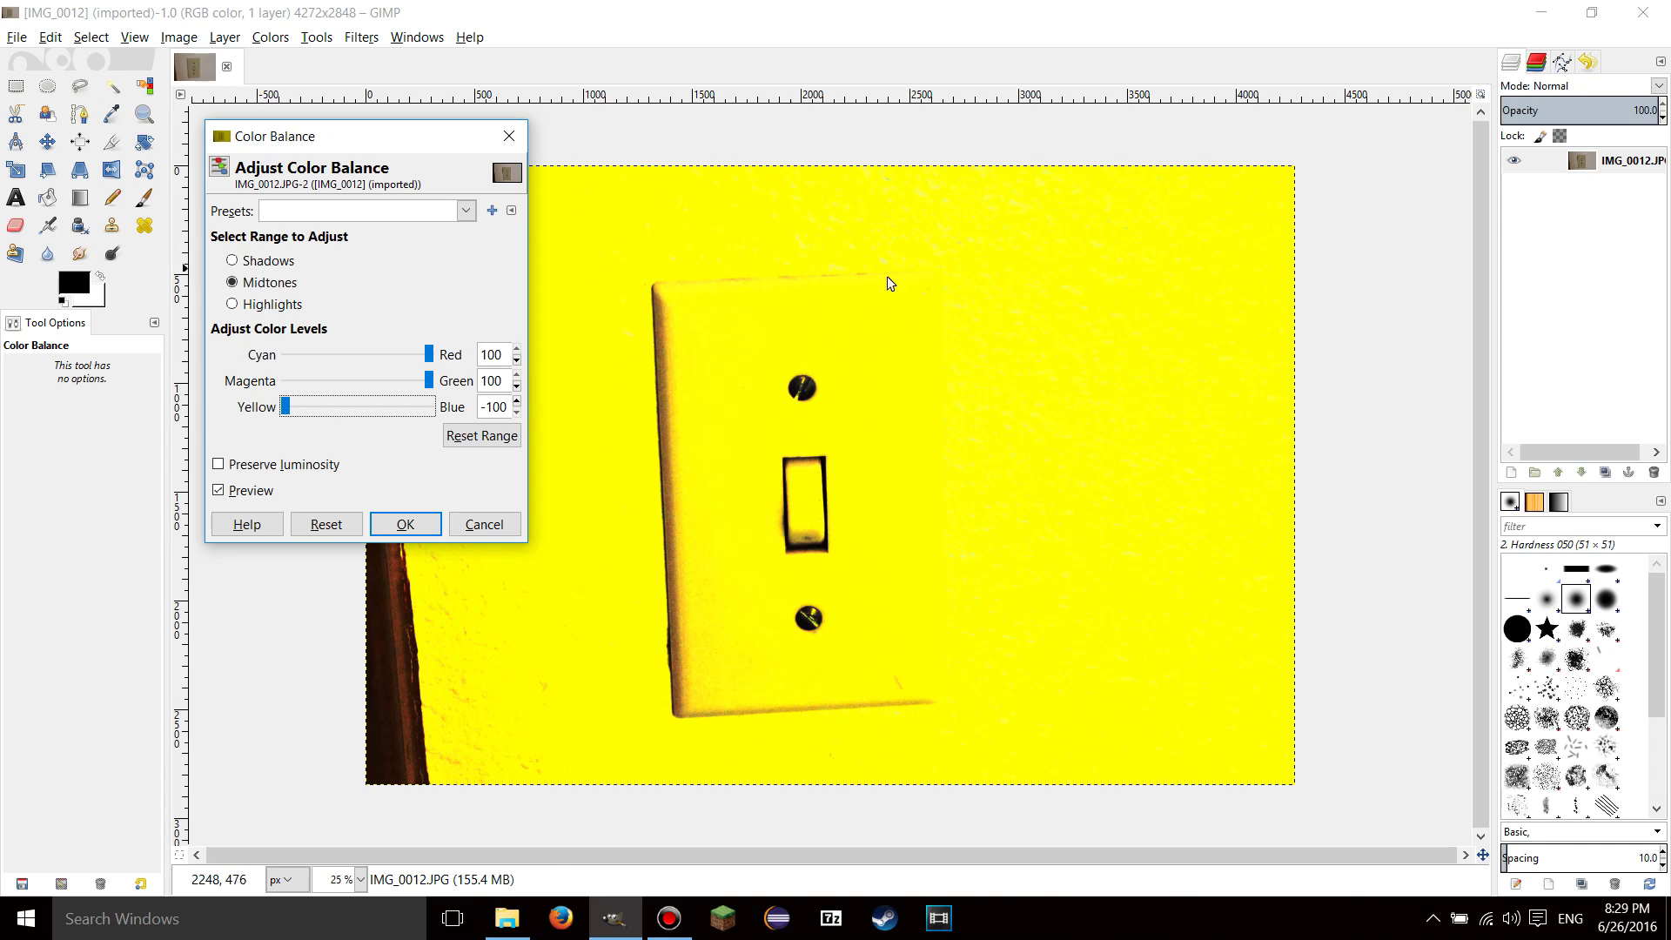
left_click(231, 466)
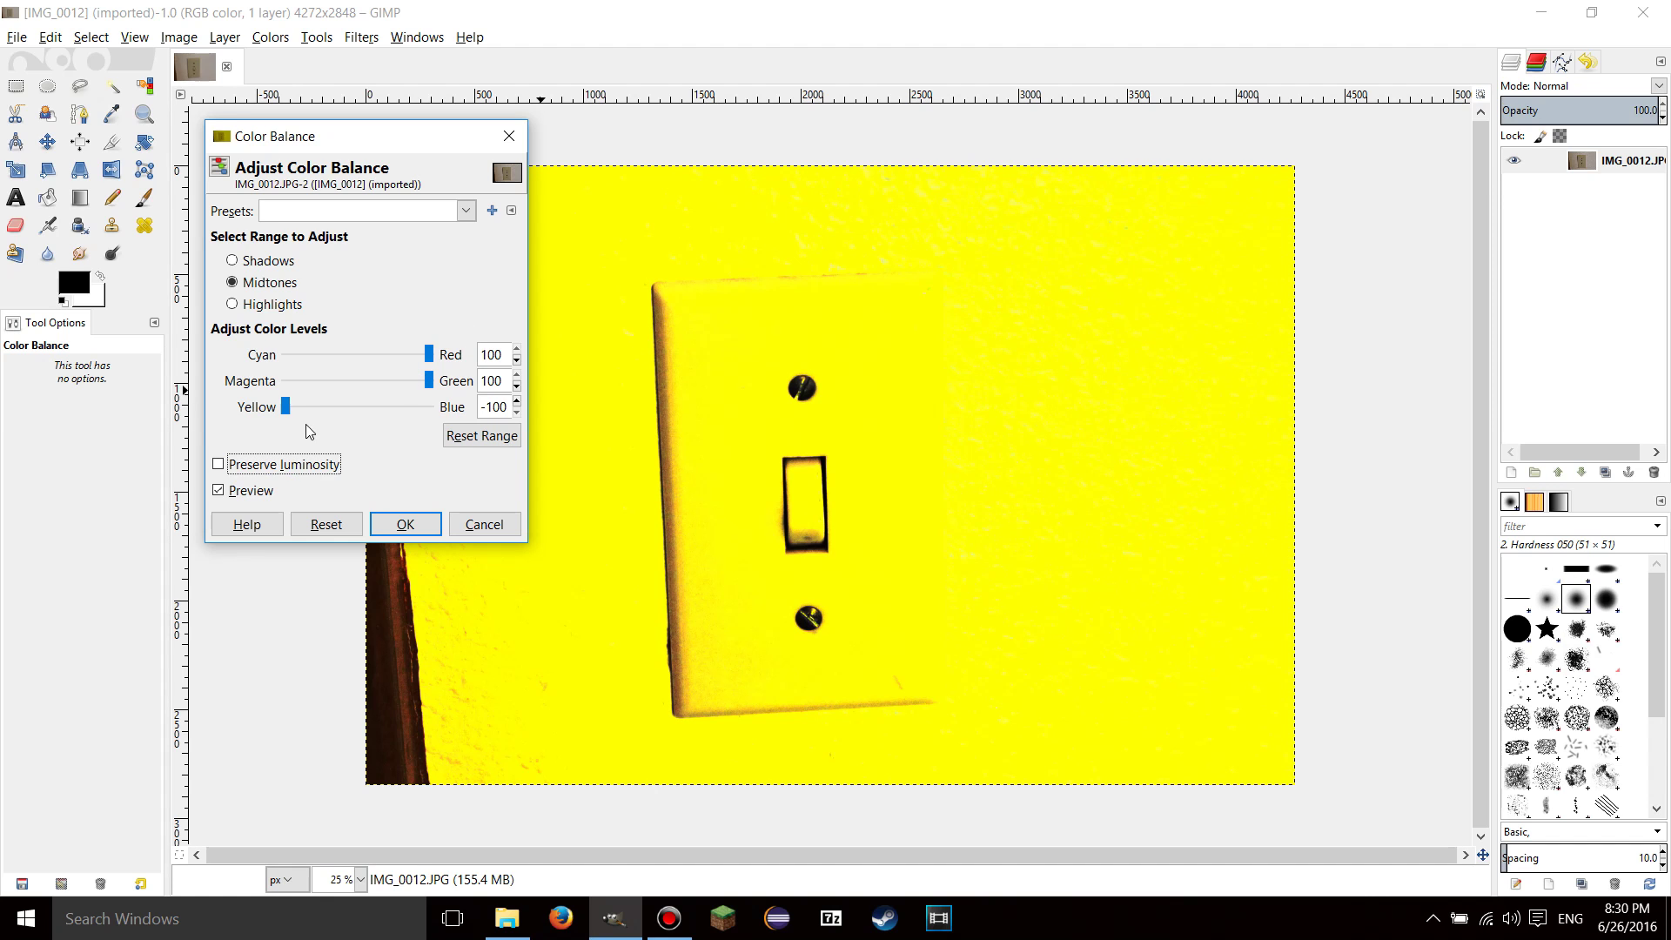
left_click_drag(287, 407, 466, 423)
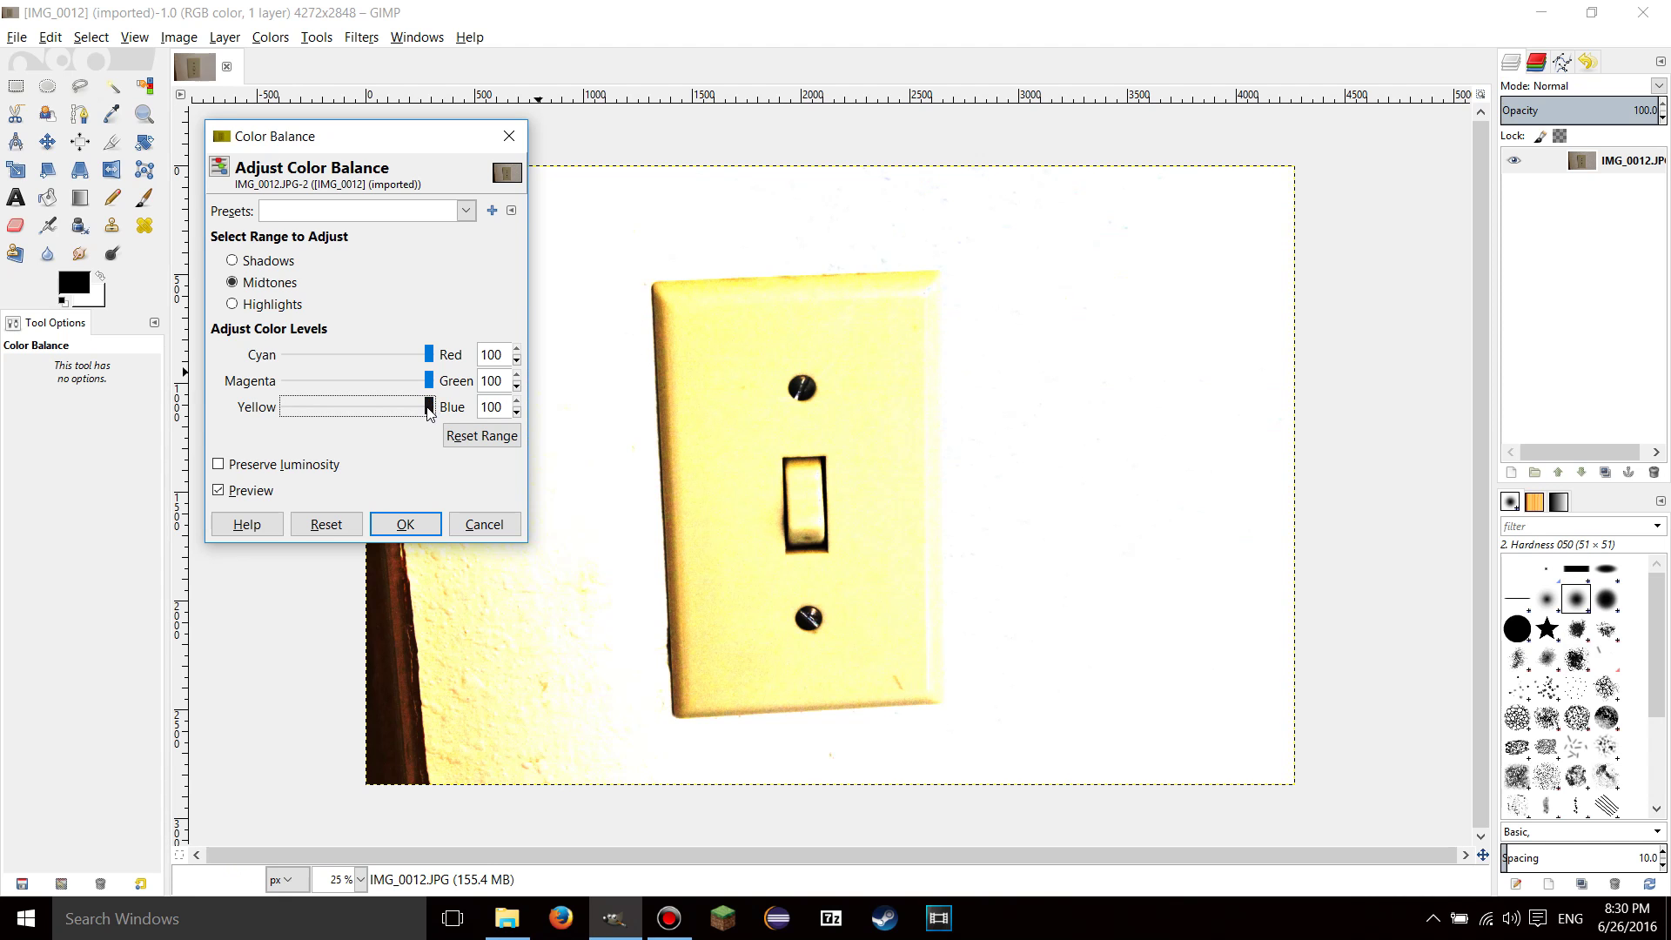
left_click_drag(428, 409, 294, 447)
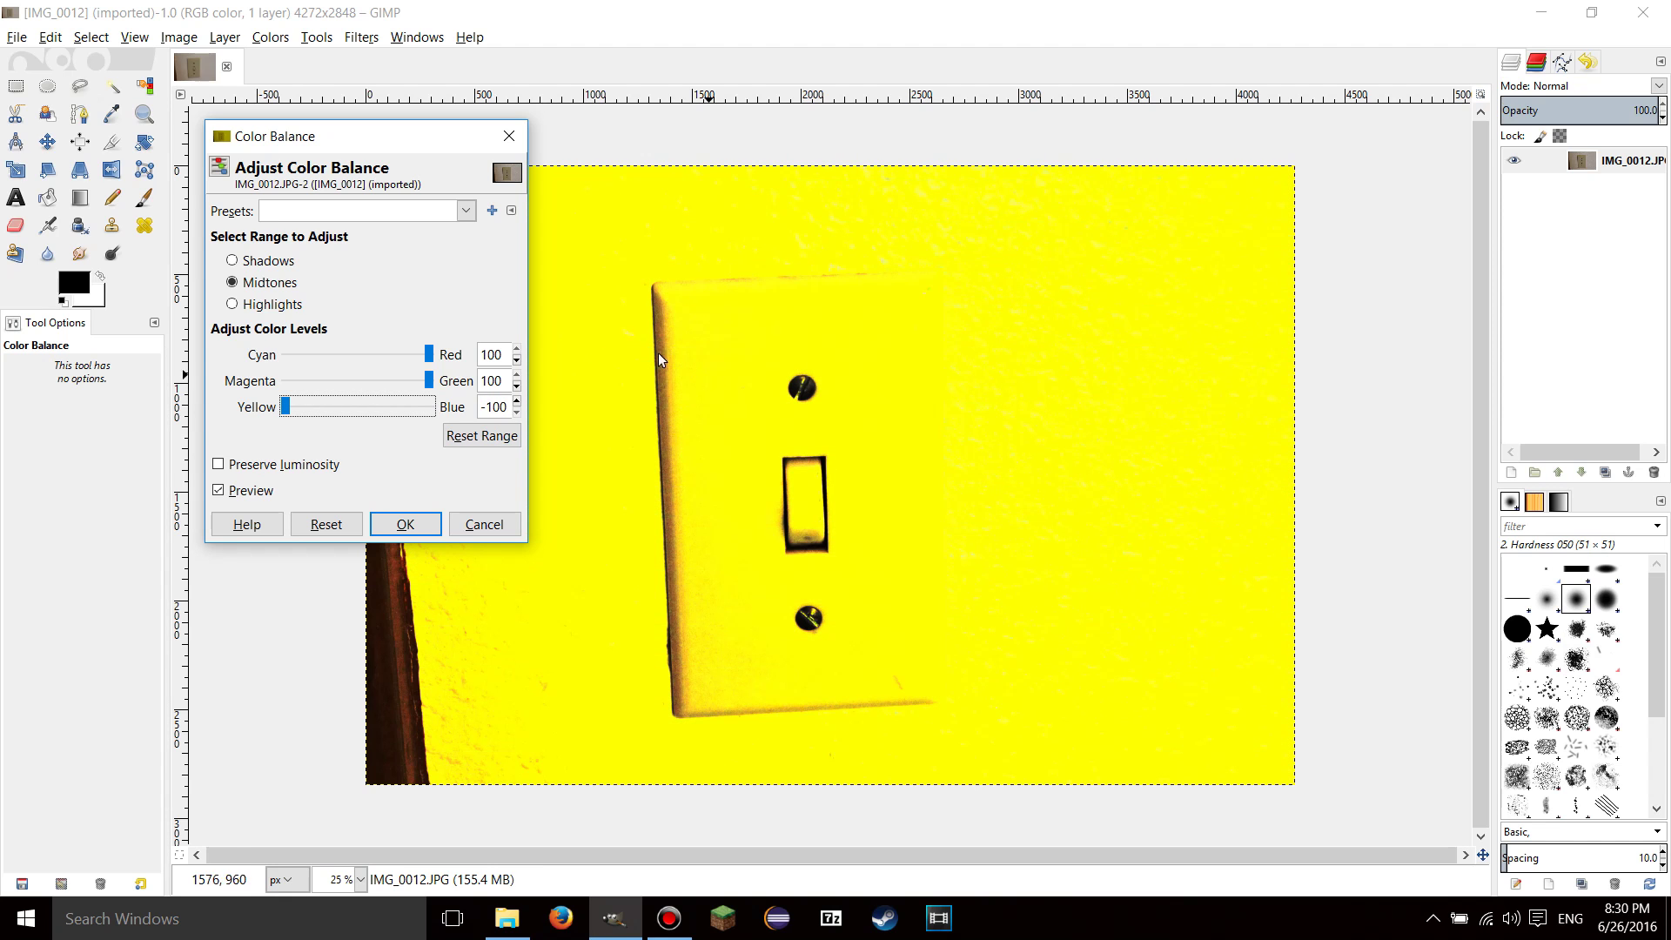
left_click_drag(506, 354, 472, 354)
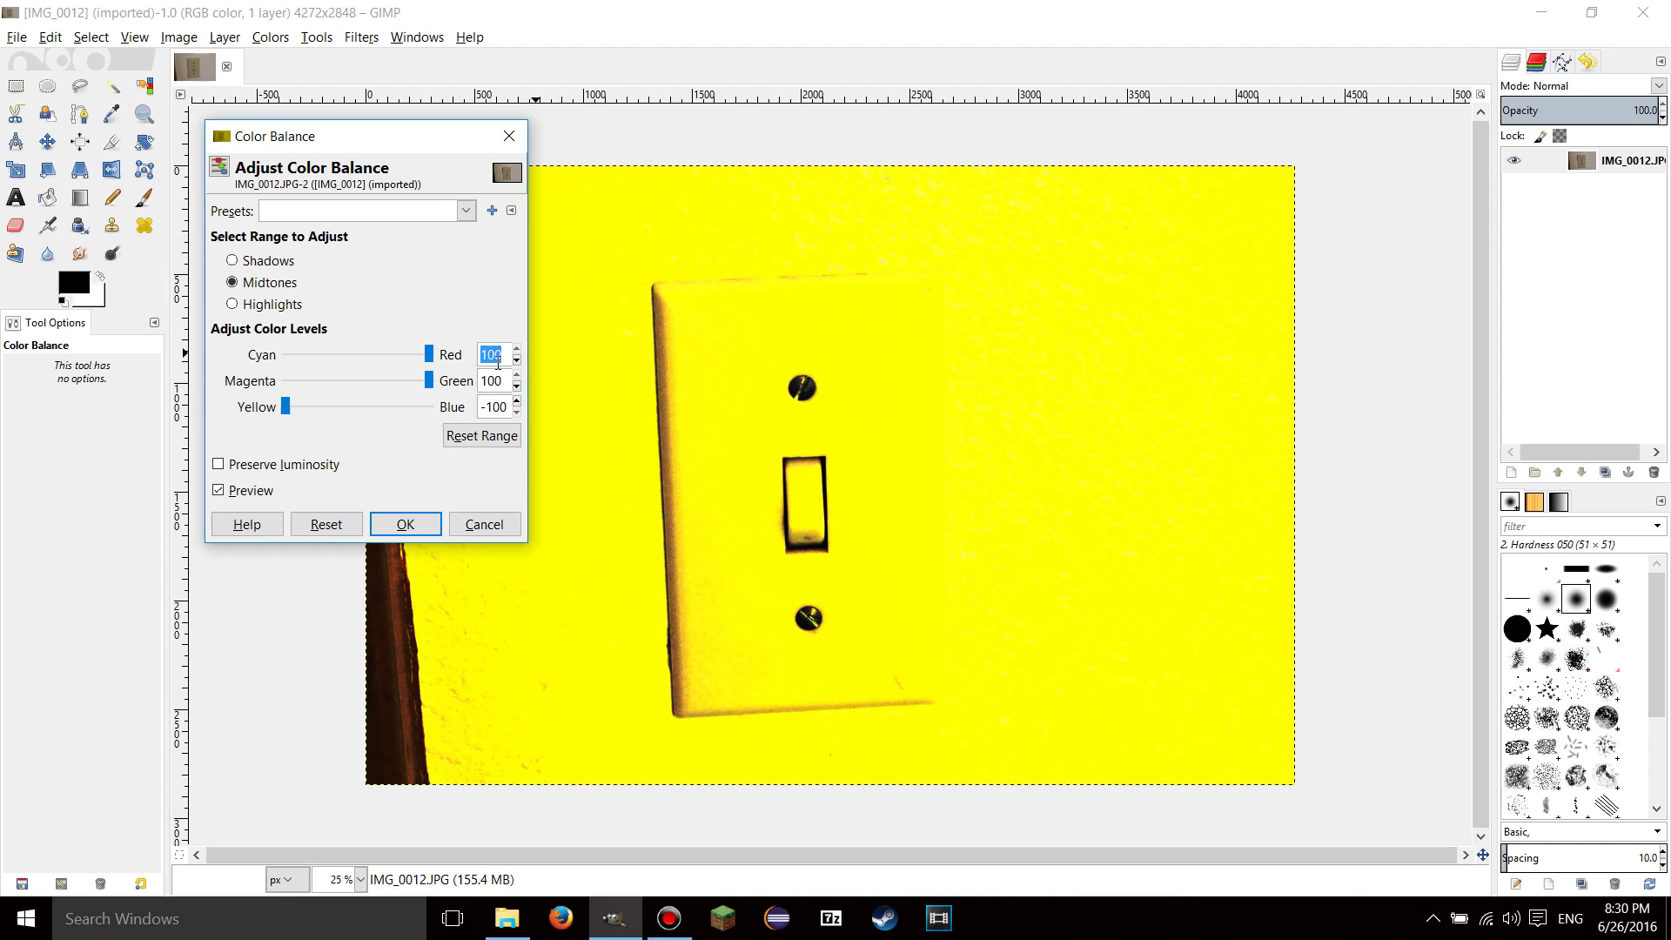
left_click(498, 359)
left_click(510, 406)
Turn Preserve luminosity on and toggle it to compare the duller yellow result
left_click(250, 470)
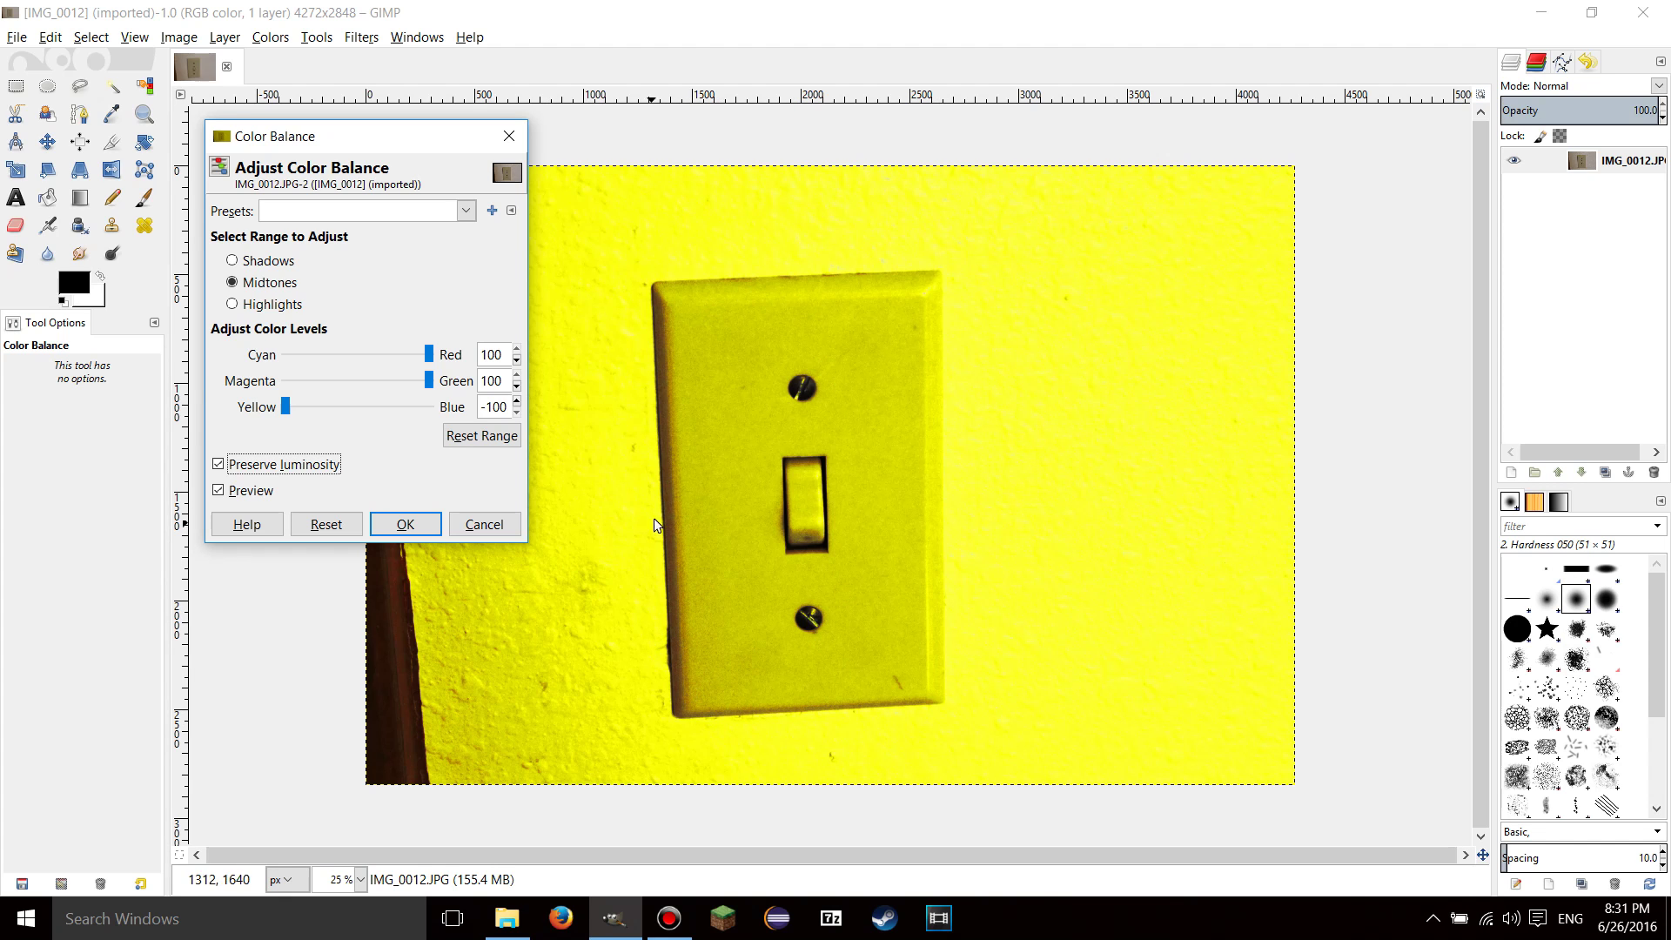
double_click(277, 472)
Toggle Preview to compare with the original photo, then reset midtone levels to 0
left_click(253, 493)
left_click(253, 493)
left_click(452, 435)
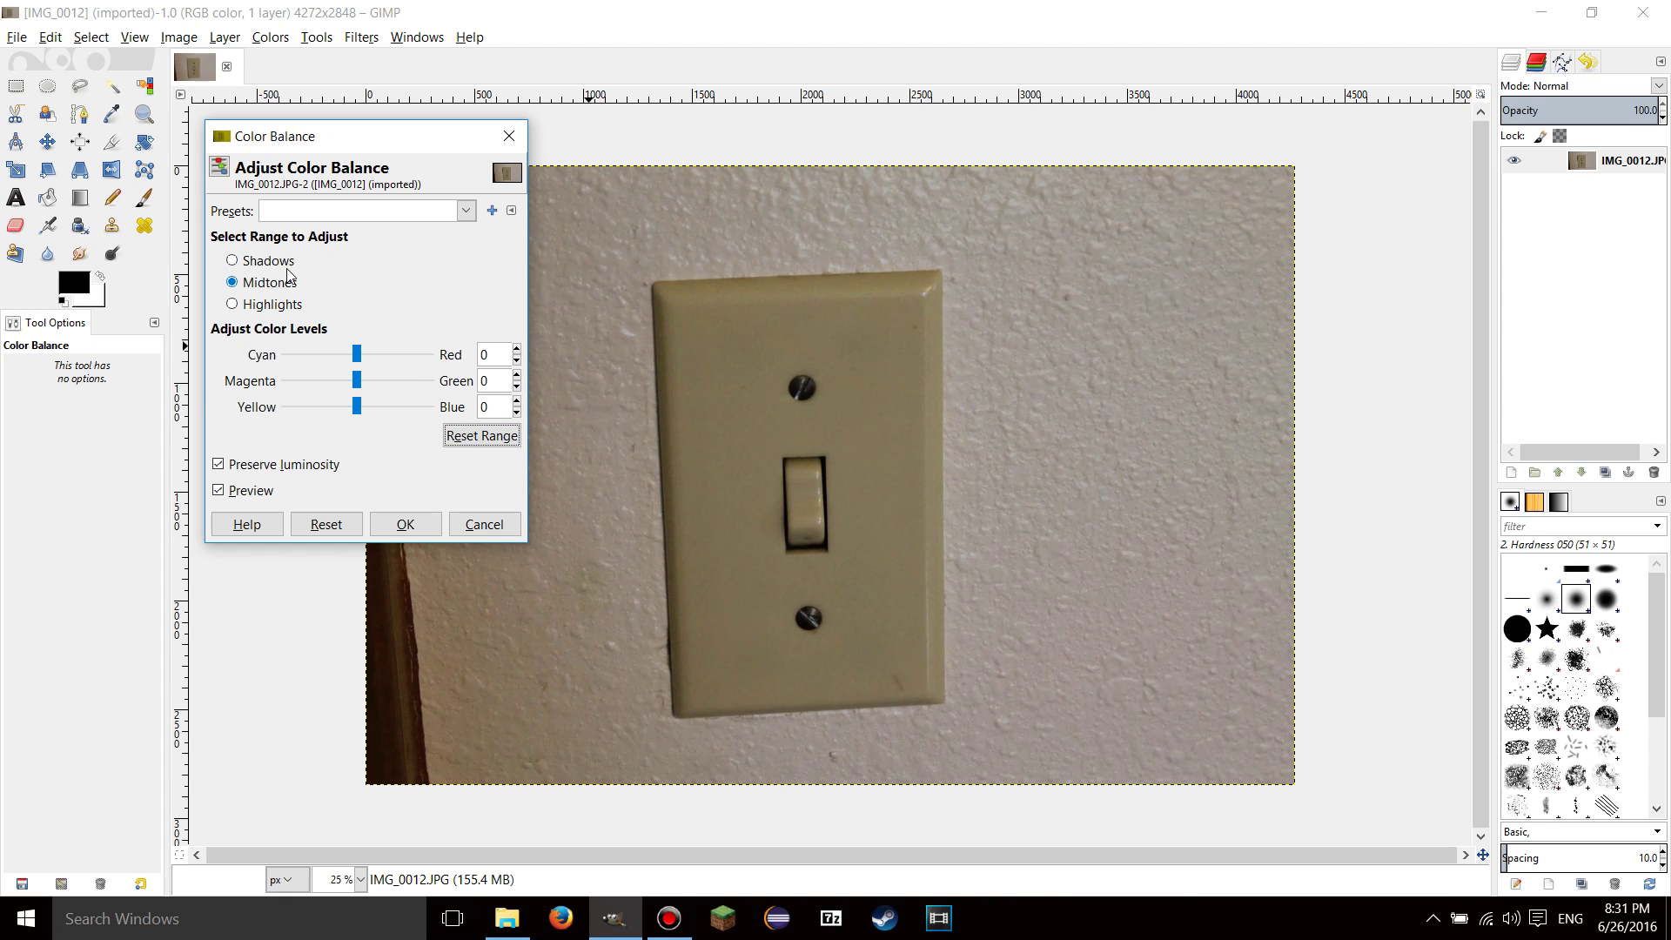
Push the Shadows range fully toward red, then reset the shadows to 0
left_click(276, 263)
left_click(271, 303)
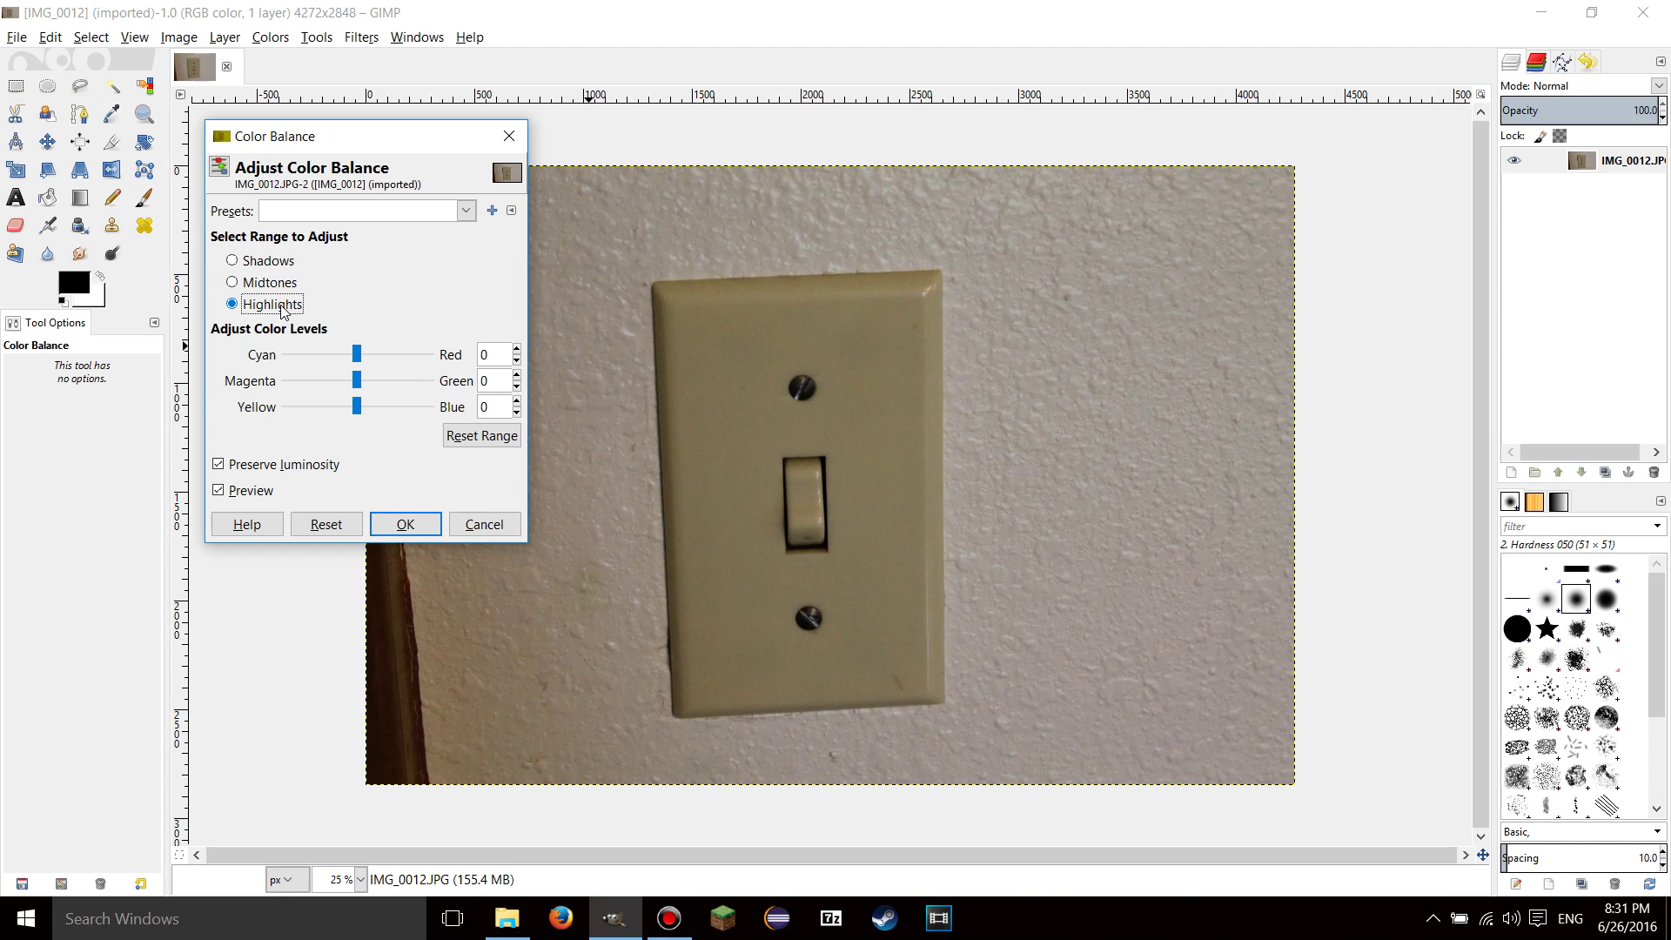
left_click(270, 283)
left_click(284, 267)
left_click_drag(360, 358, 431, 355)
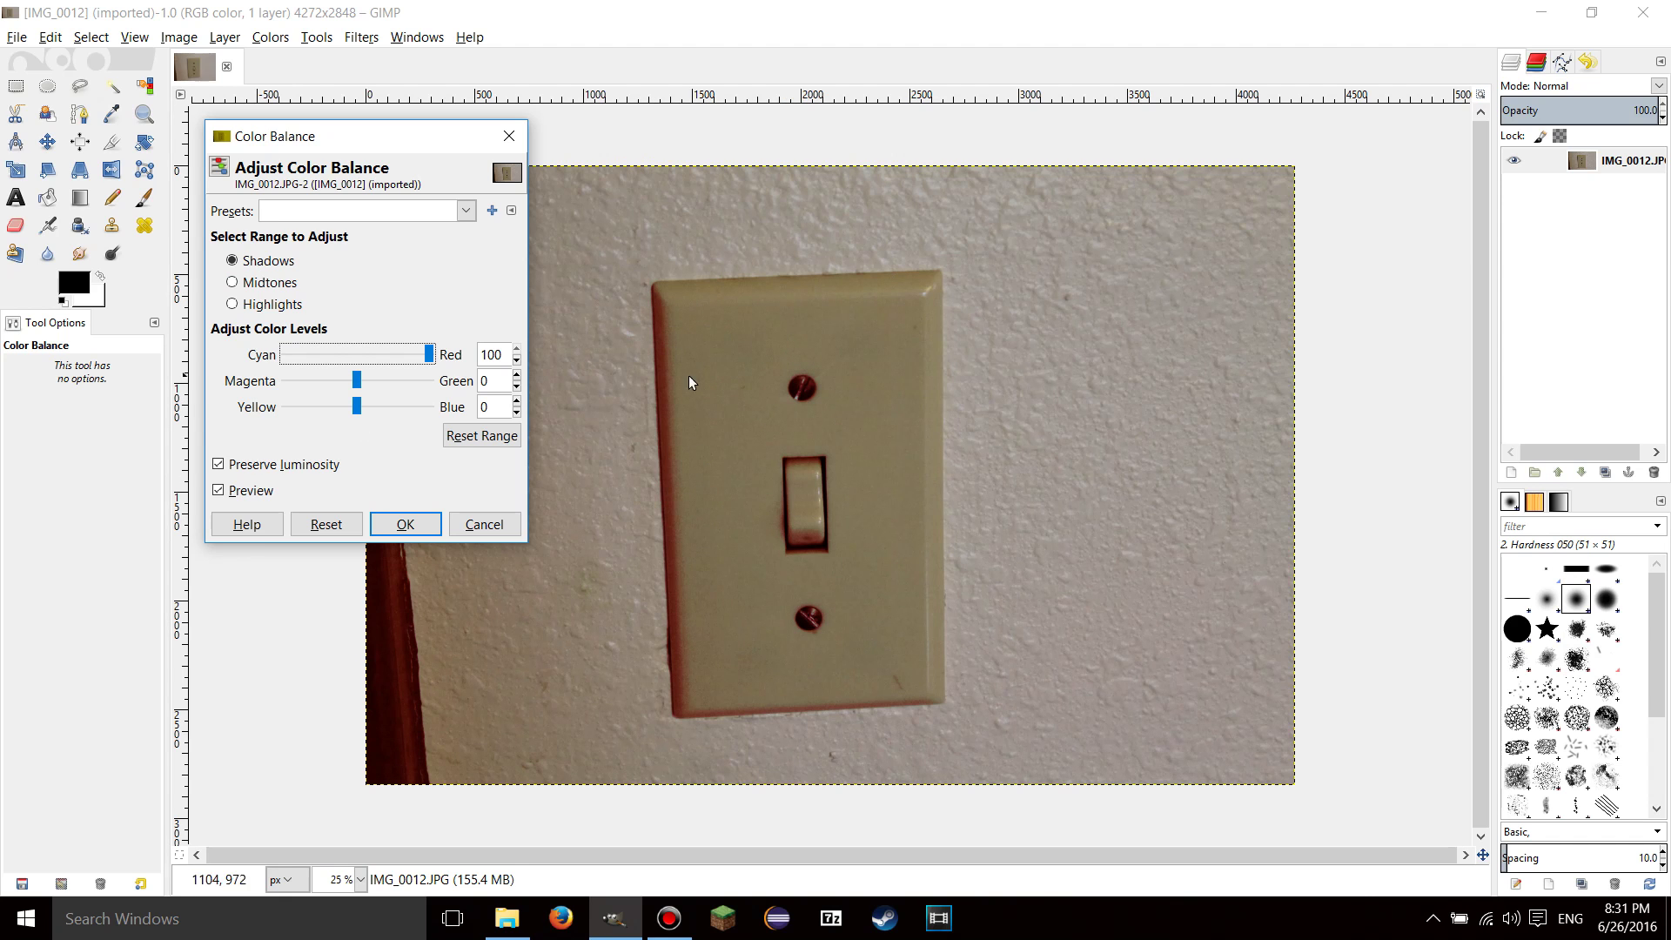
left_click(470, 435)
Try midtone cyan and highlight red/green shifts, resetting each, then push midtones fully toward red
left_click(258, 287)
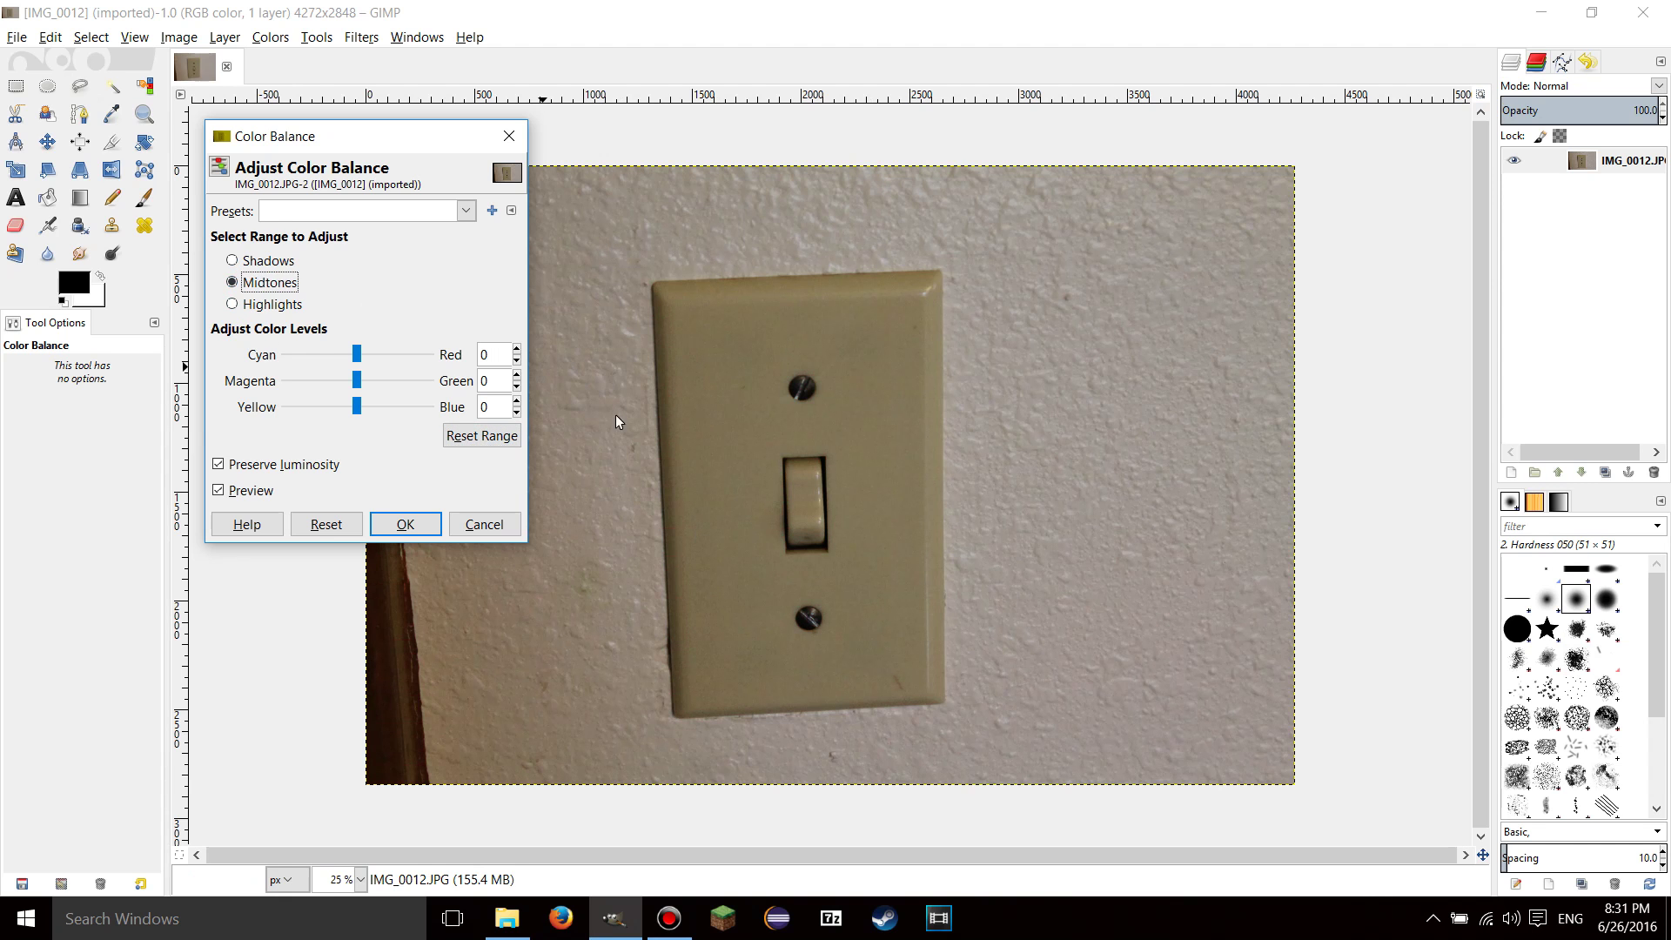
left_click_drag(357, 354, 280, 354)
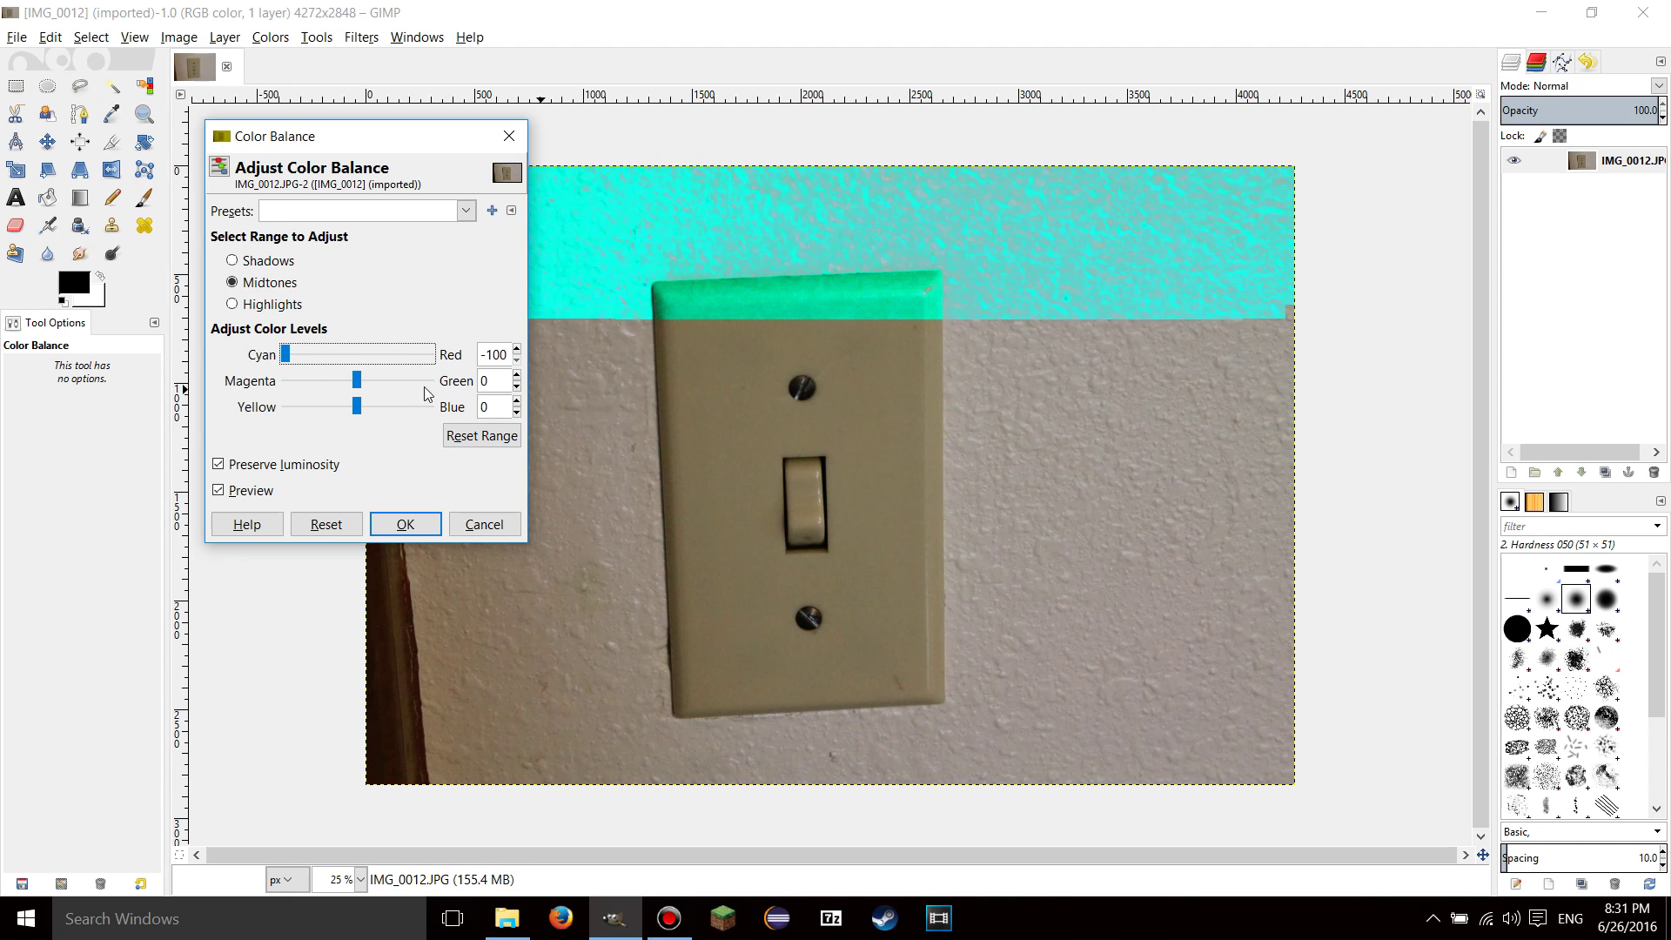
left_click(474, 436)
left_click(261, 304)
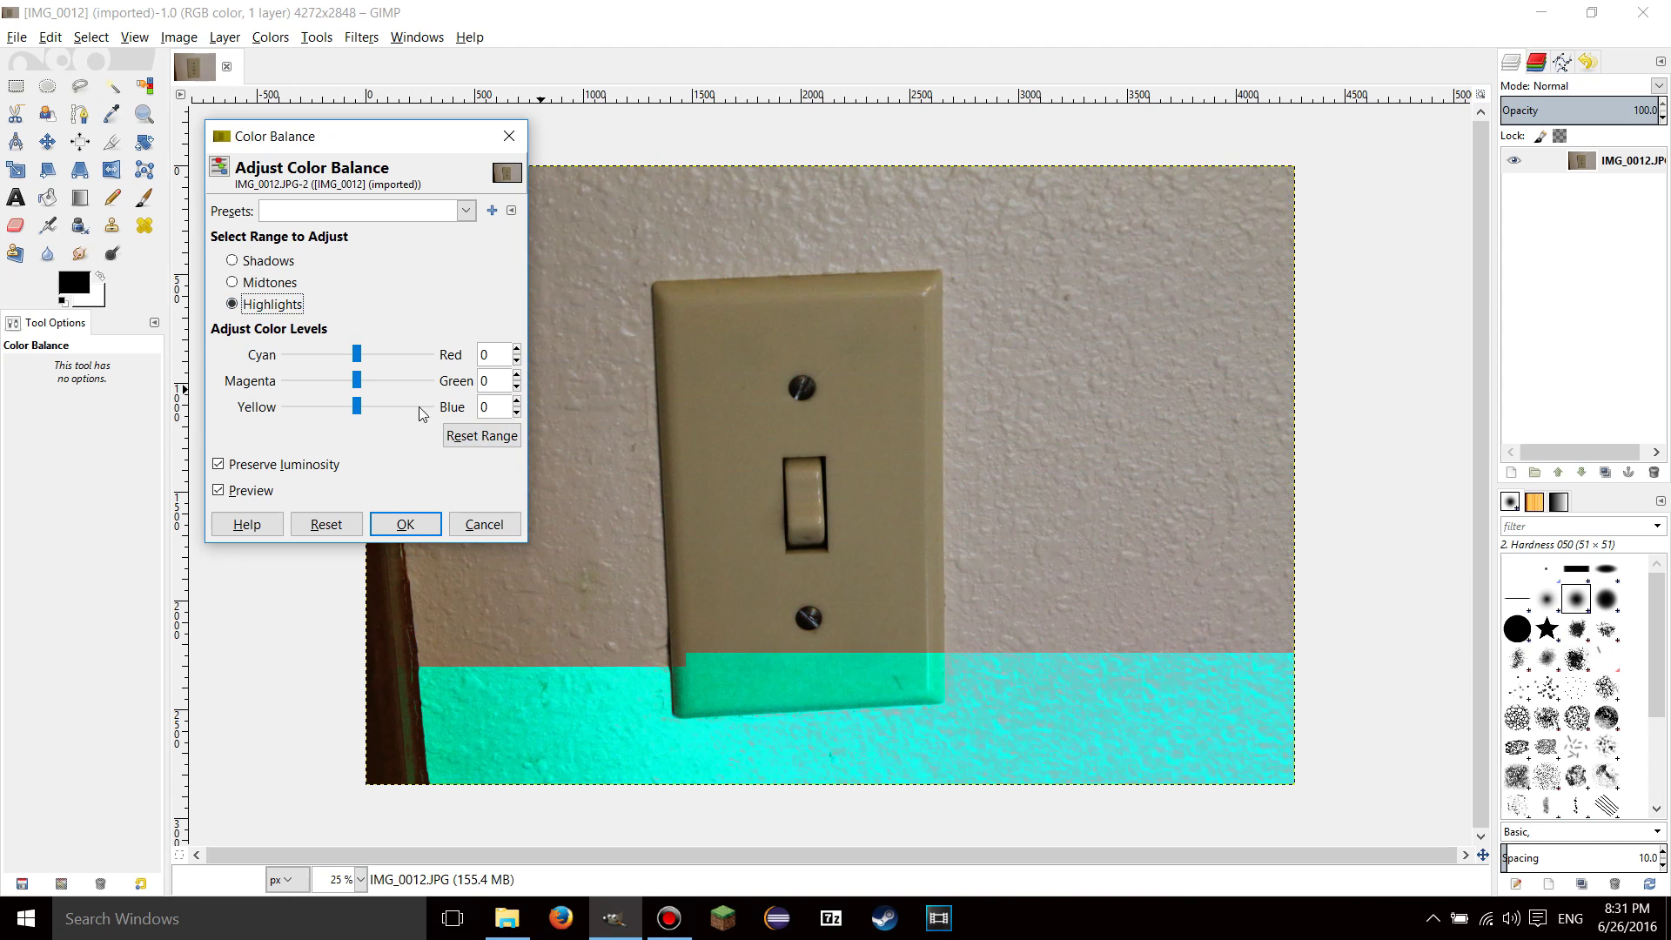
left_click_drag(356, 355, 436, 355)
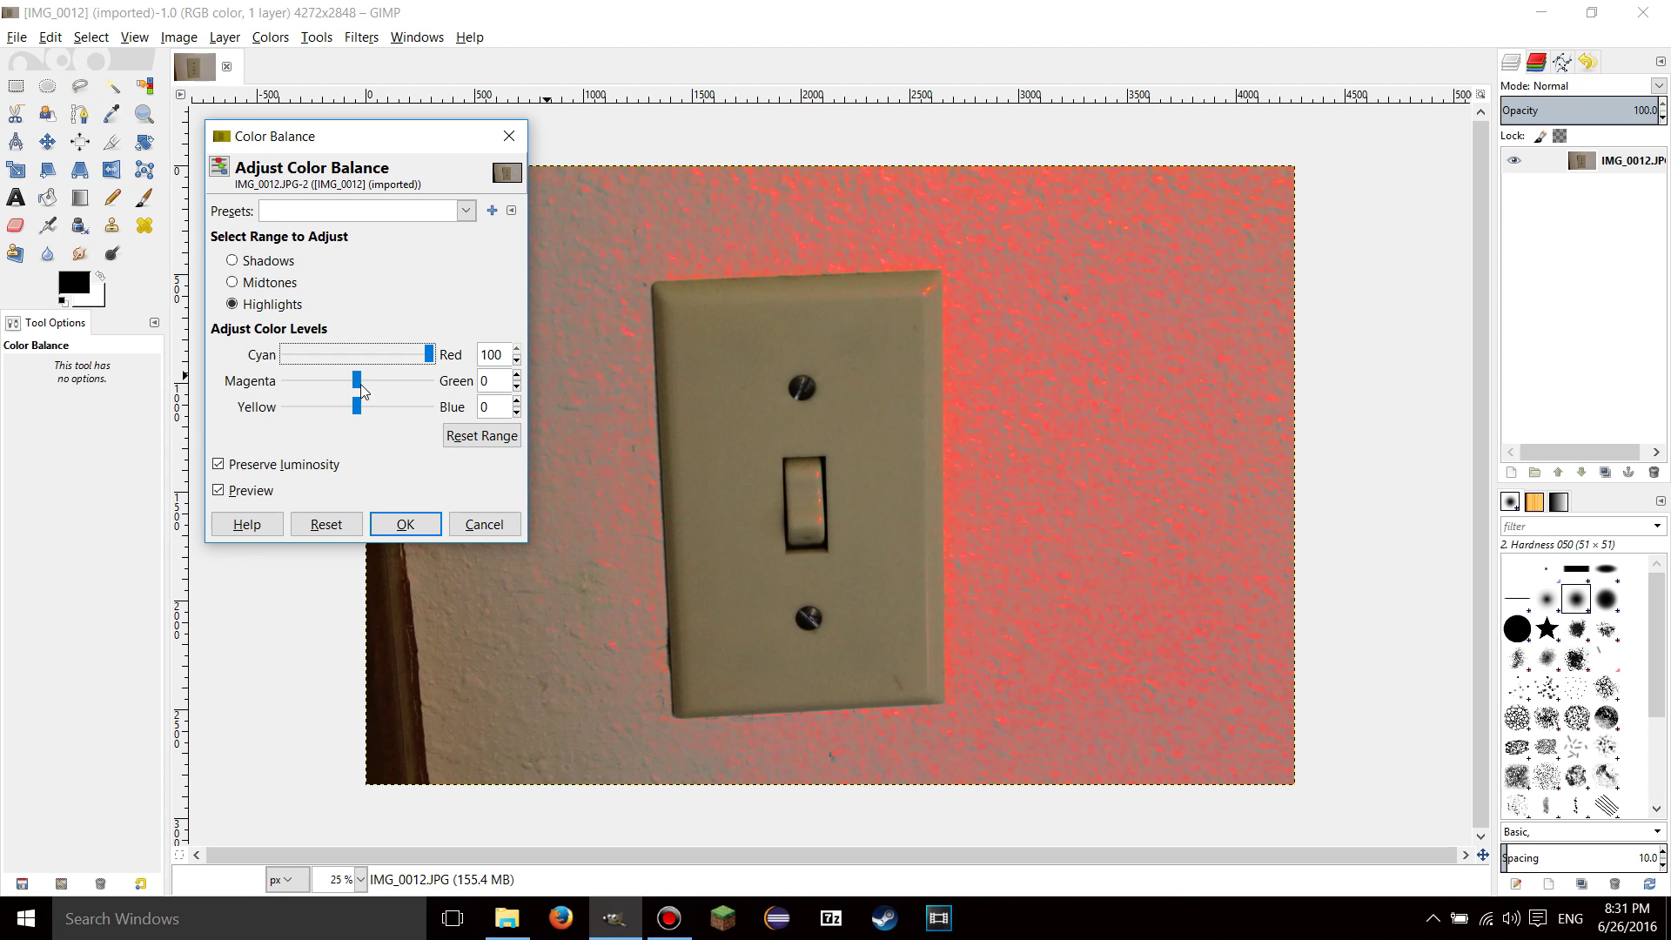
left_click_drag(360, 384, 558, 378)
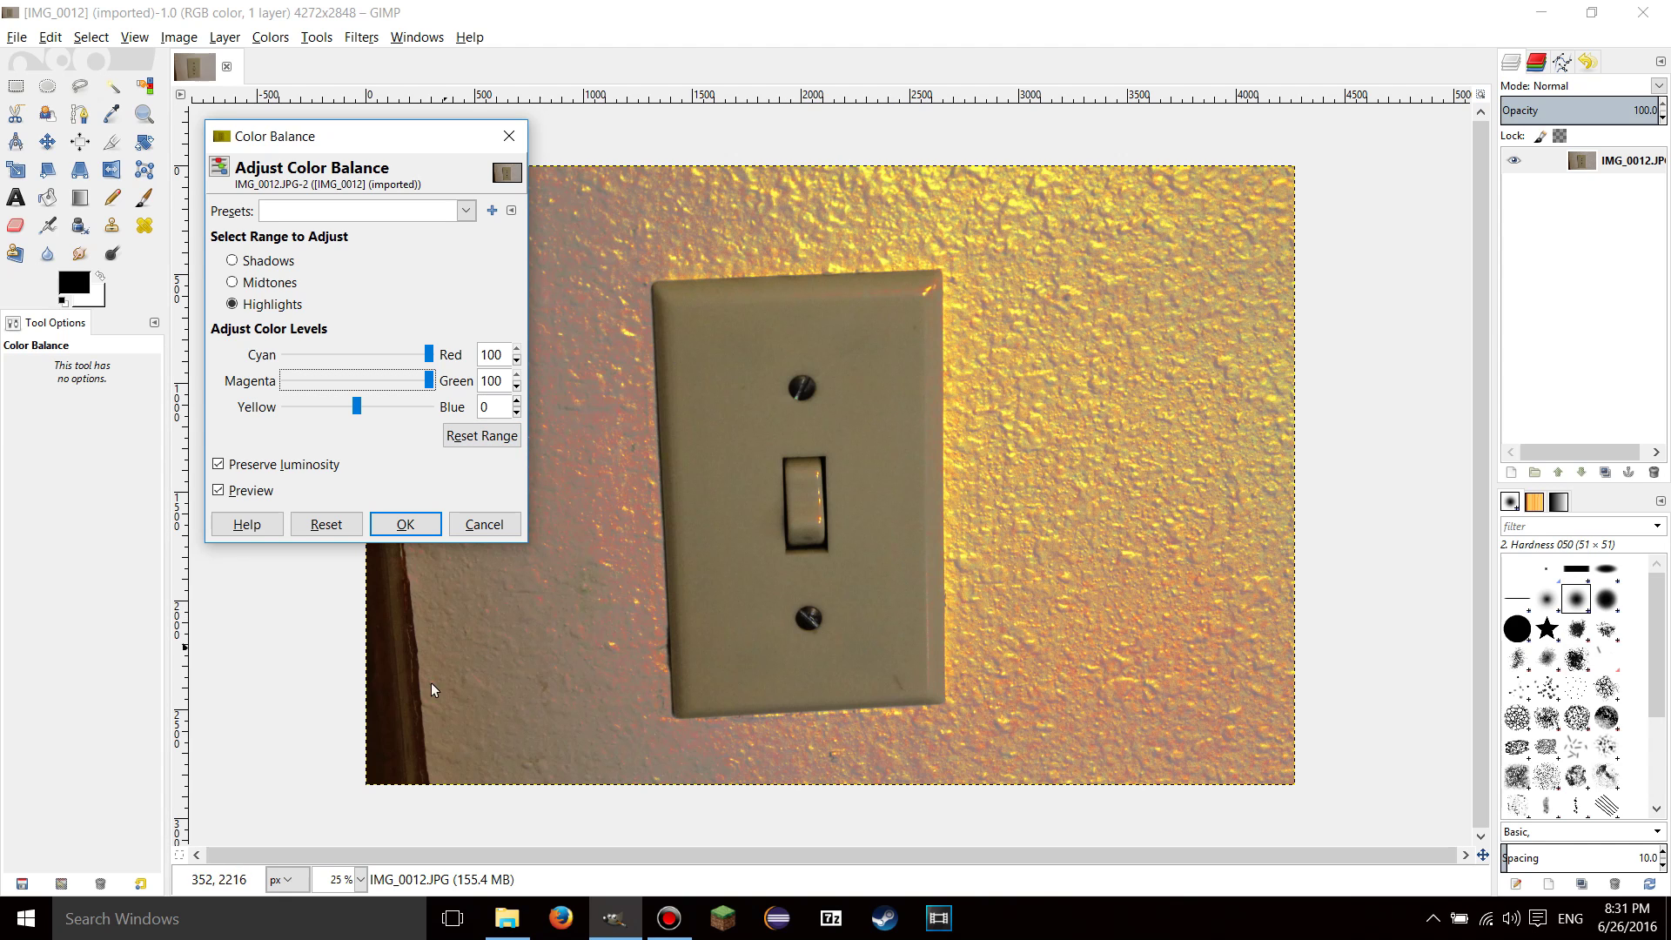
left_click(484, 437)
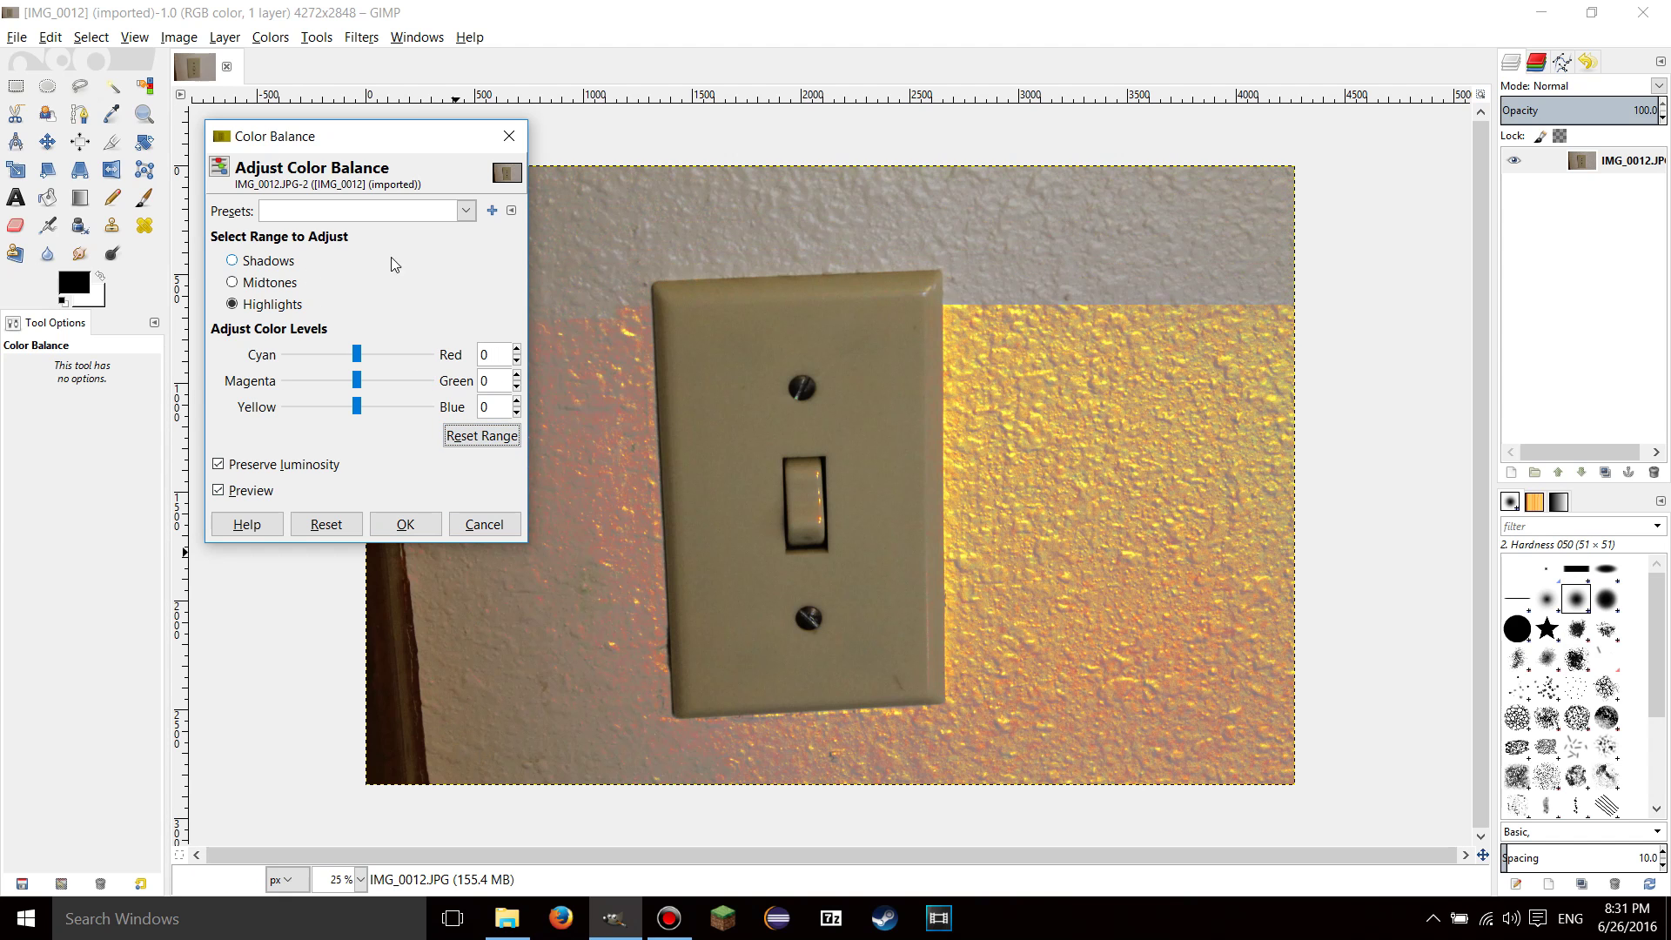
left_click(259, 287)
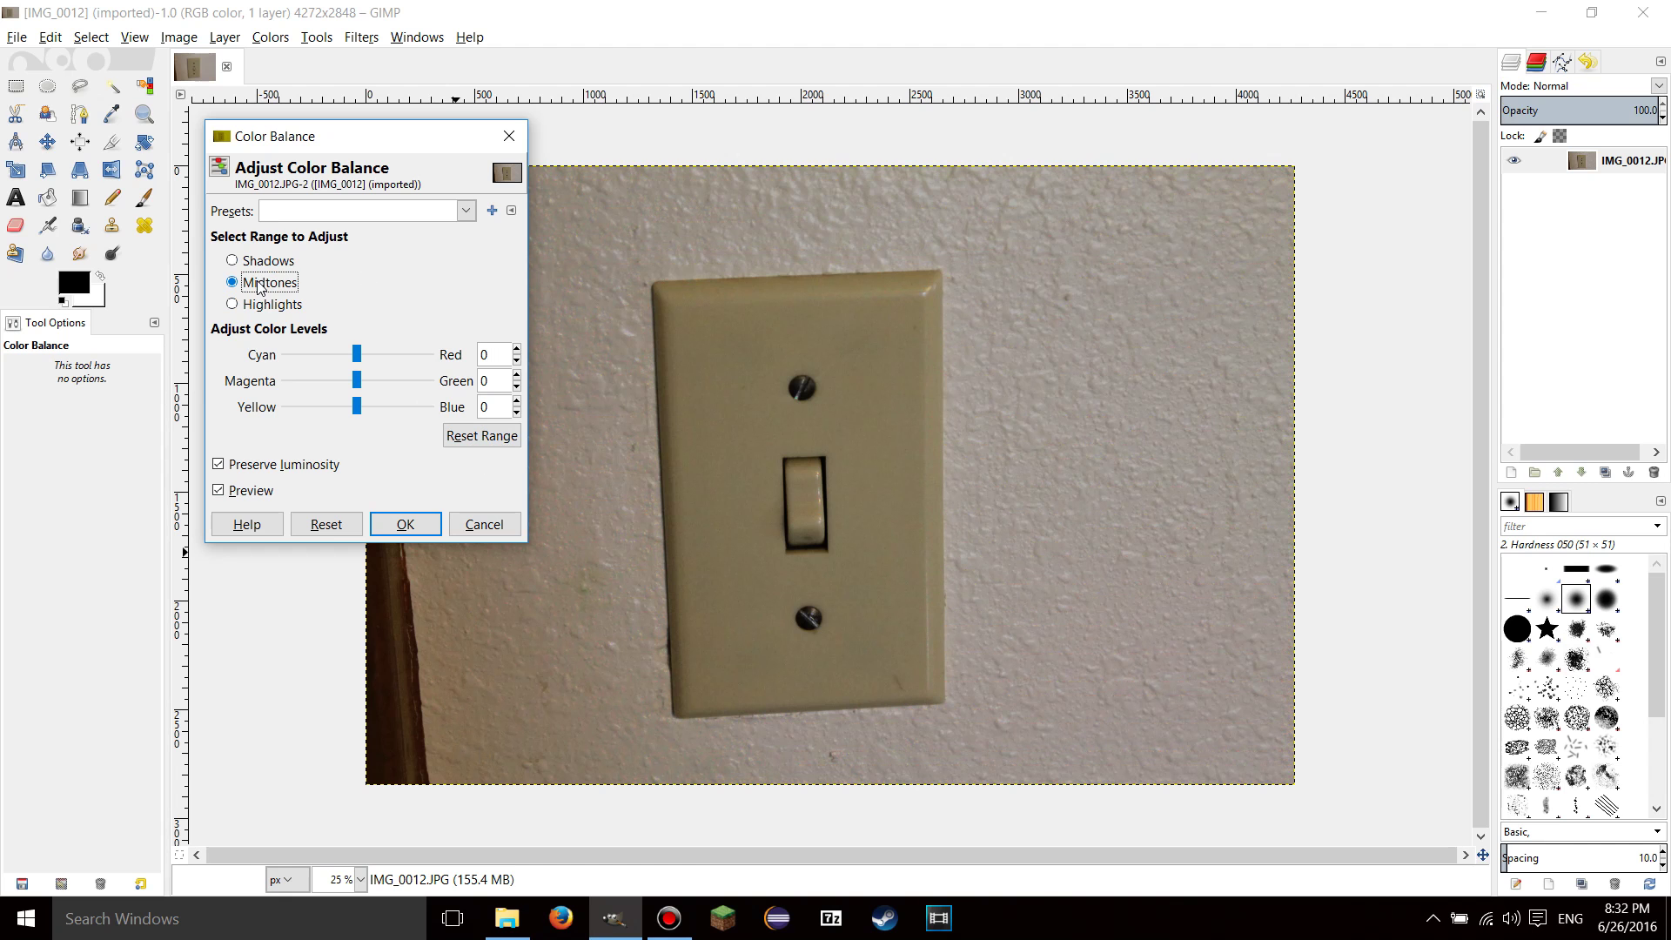
left_click_drag(357, 354, 286, 354)
Reset the Highlights range and then the Midtones range to 0
left_click(272, 305)
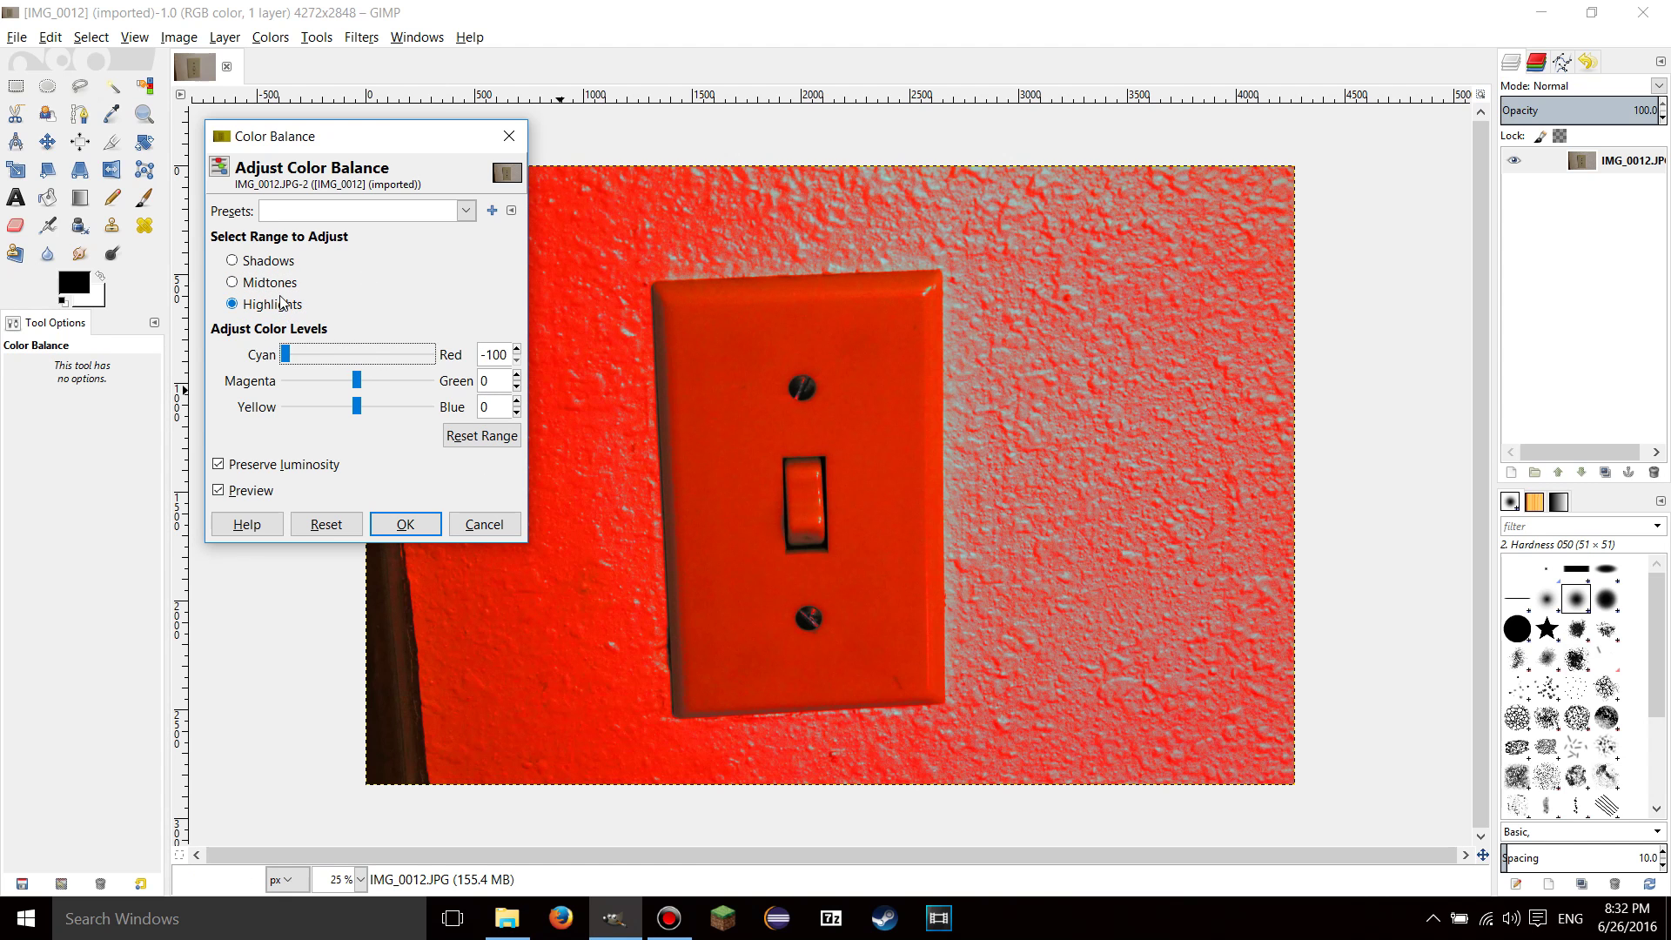
left_click(278, 289)
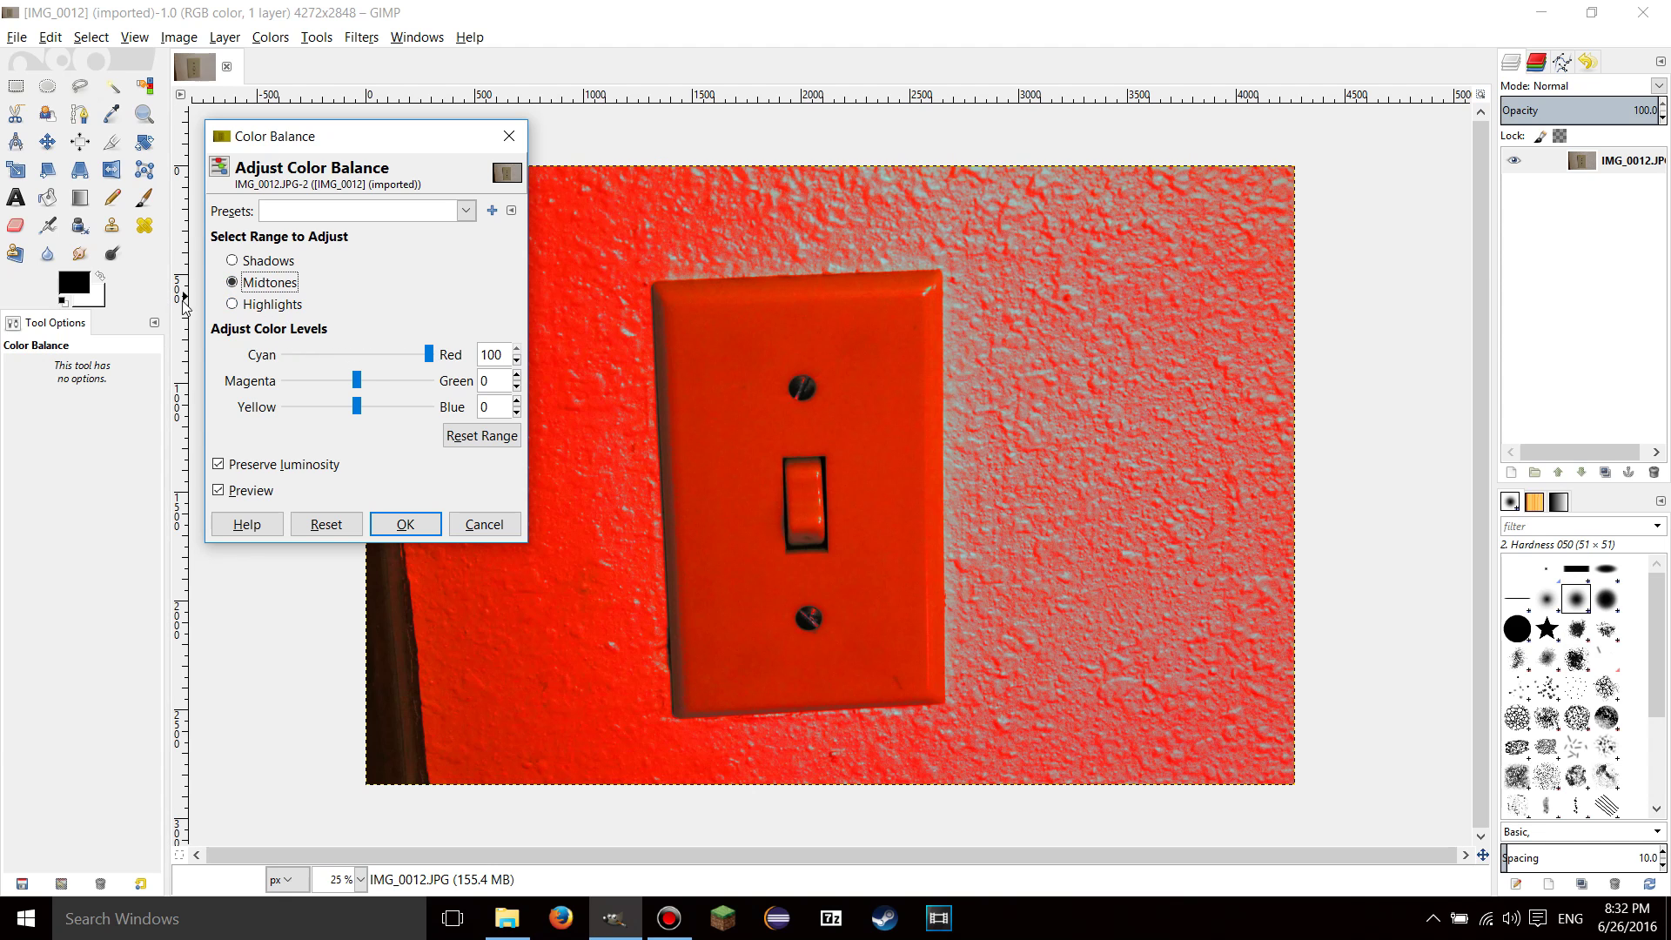
left_click(272, 304)
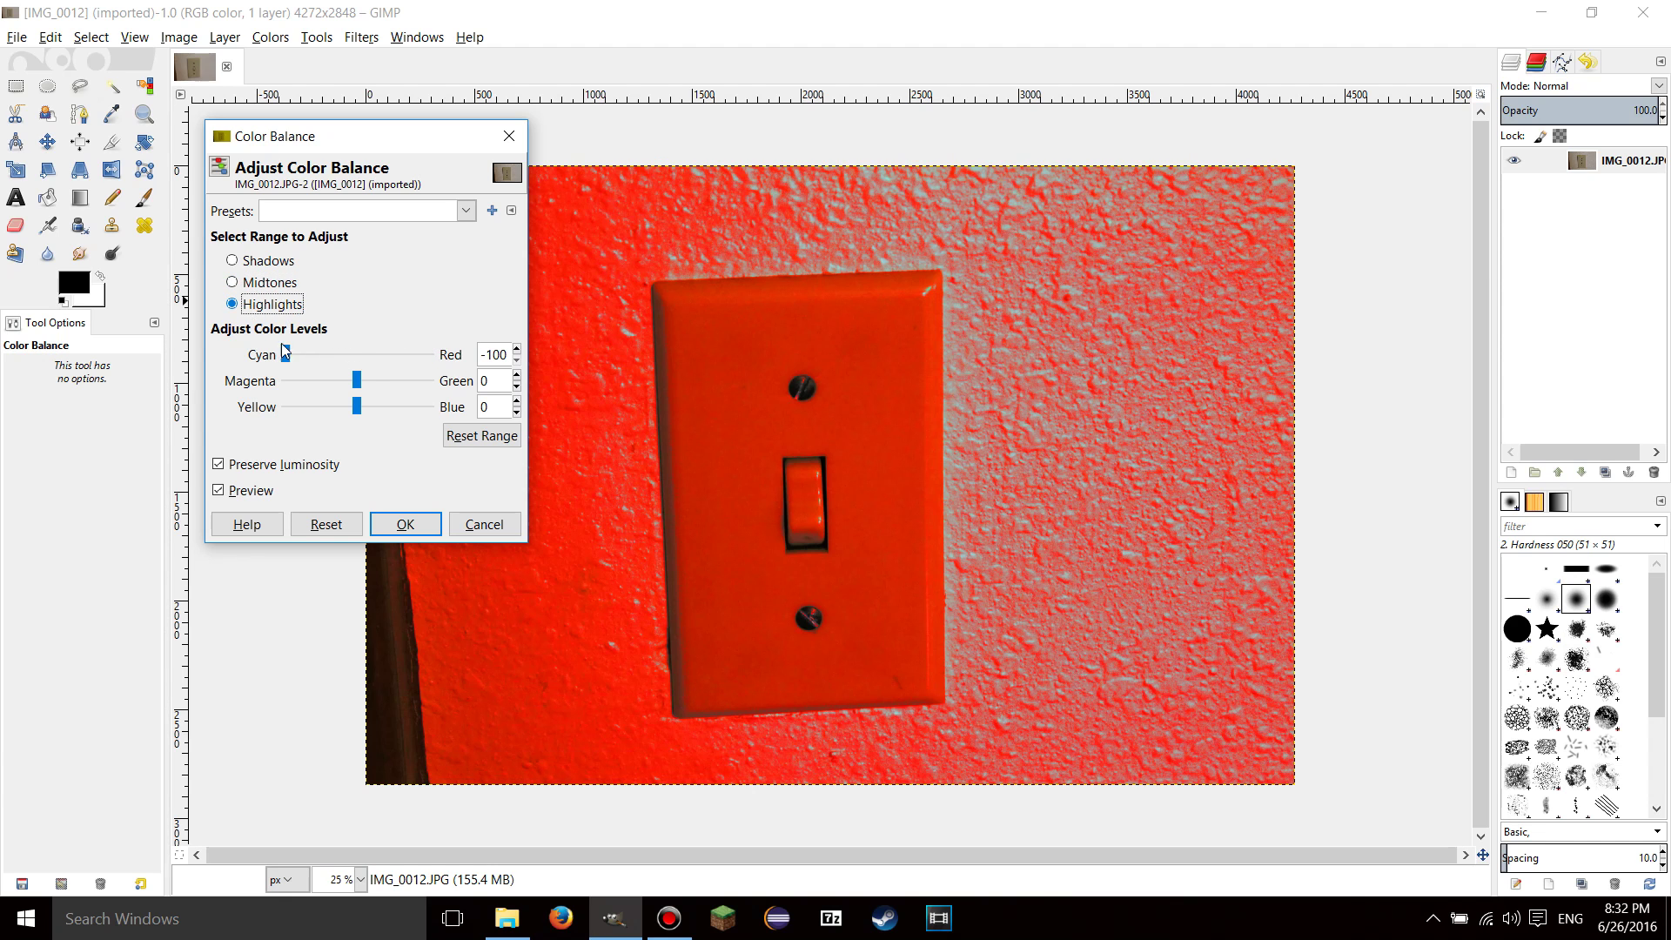
left_click(479, 438)
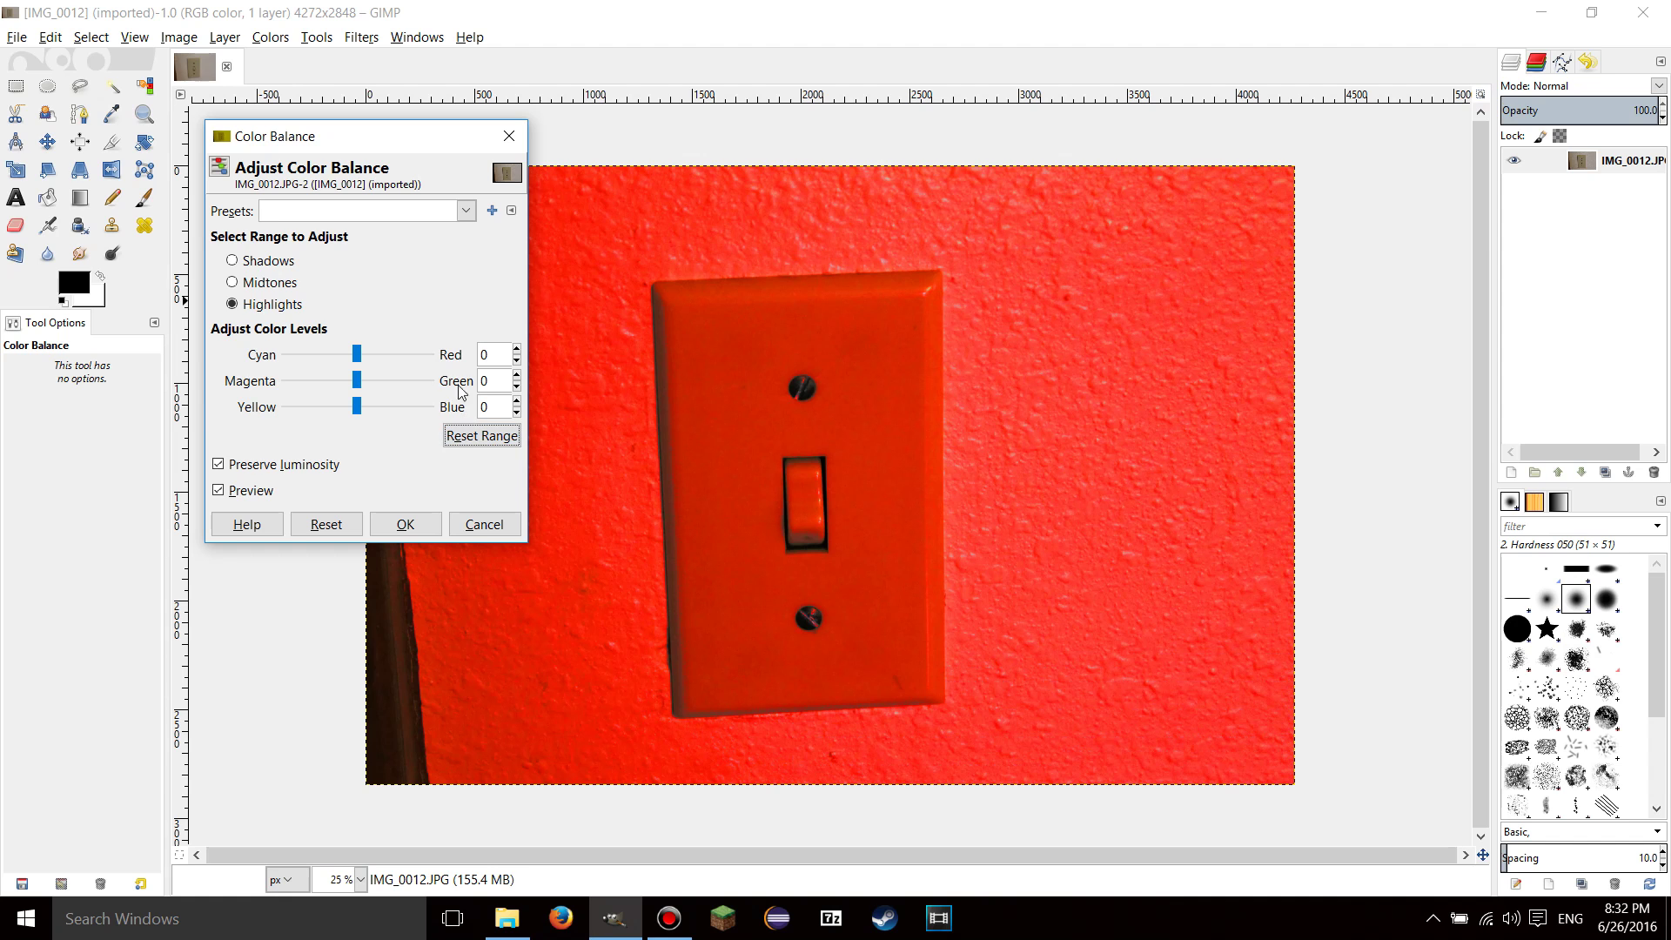
left_click(272, 284)
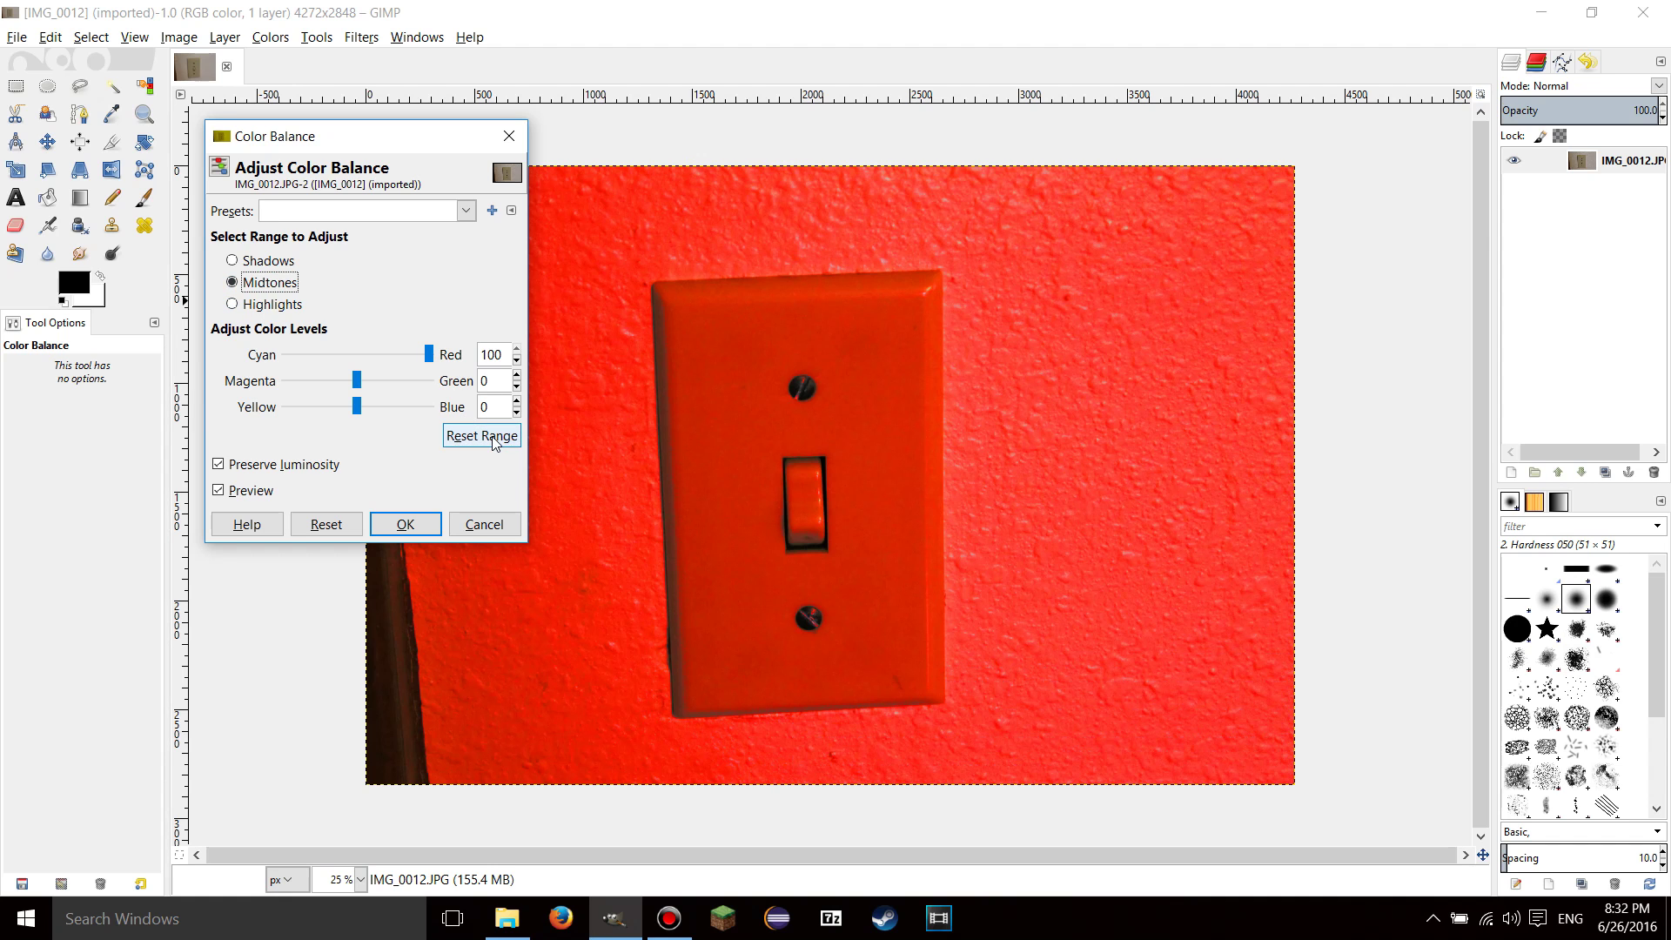
left_click(482, 436)
Check the Shadows range values and switch back to Midtones
left_click(252, 261)
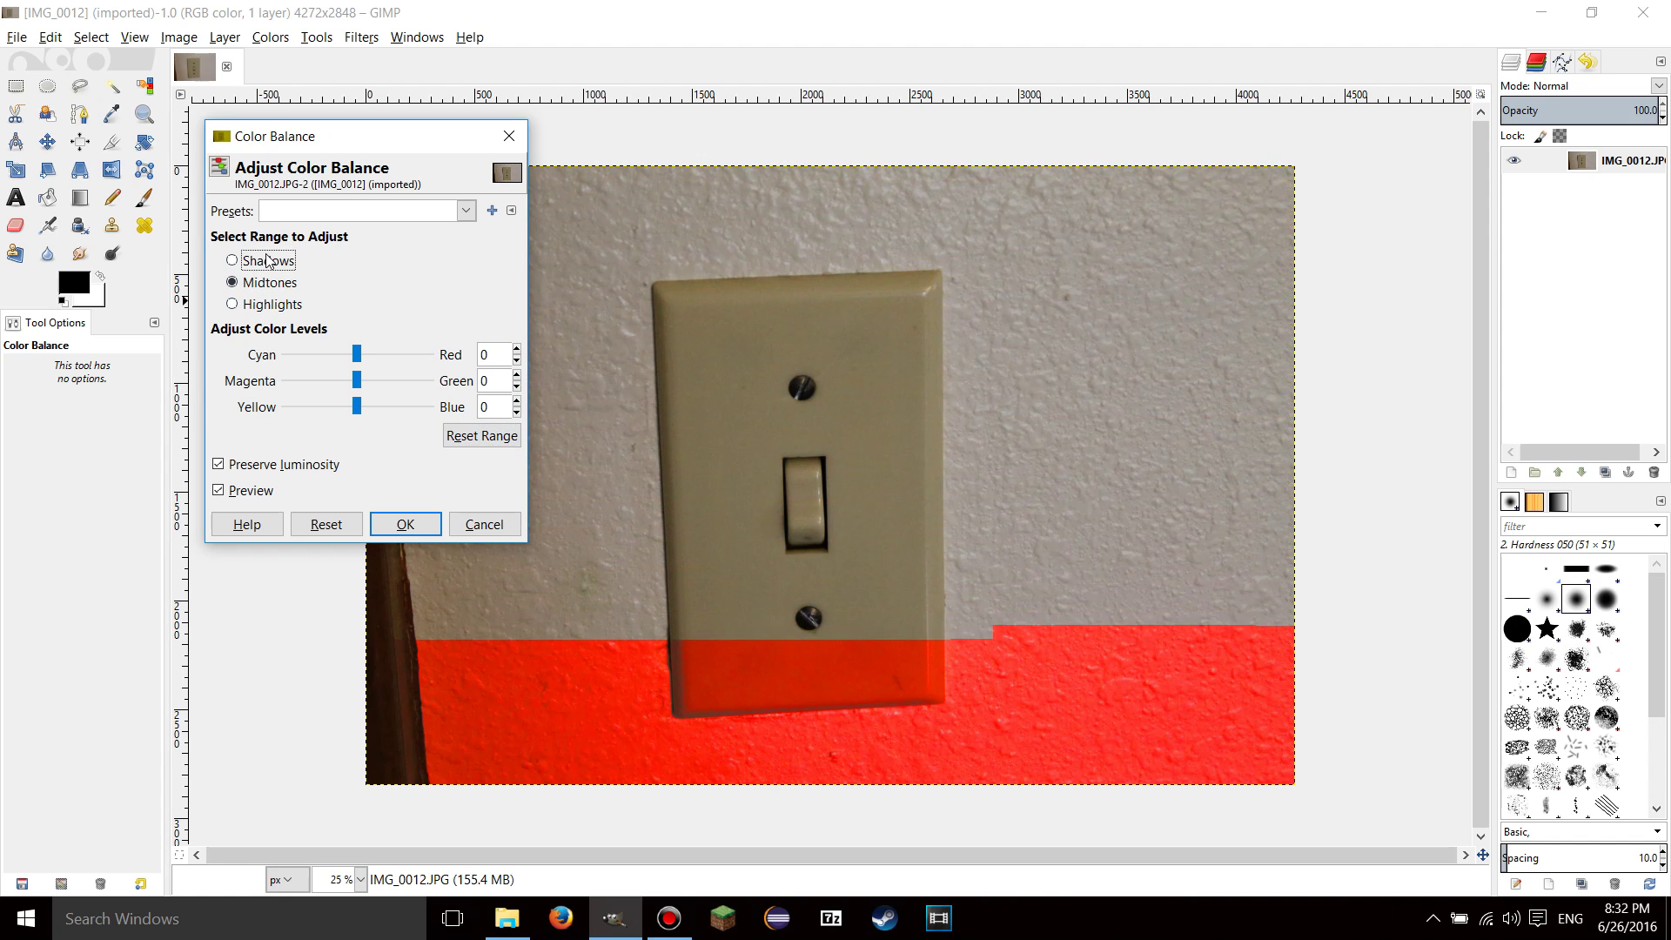
left_click(504, 440)
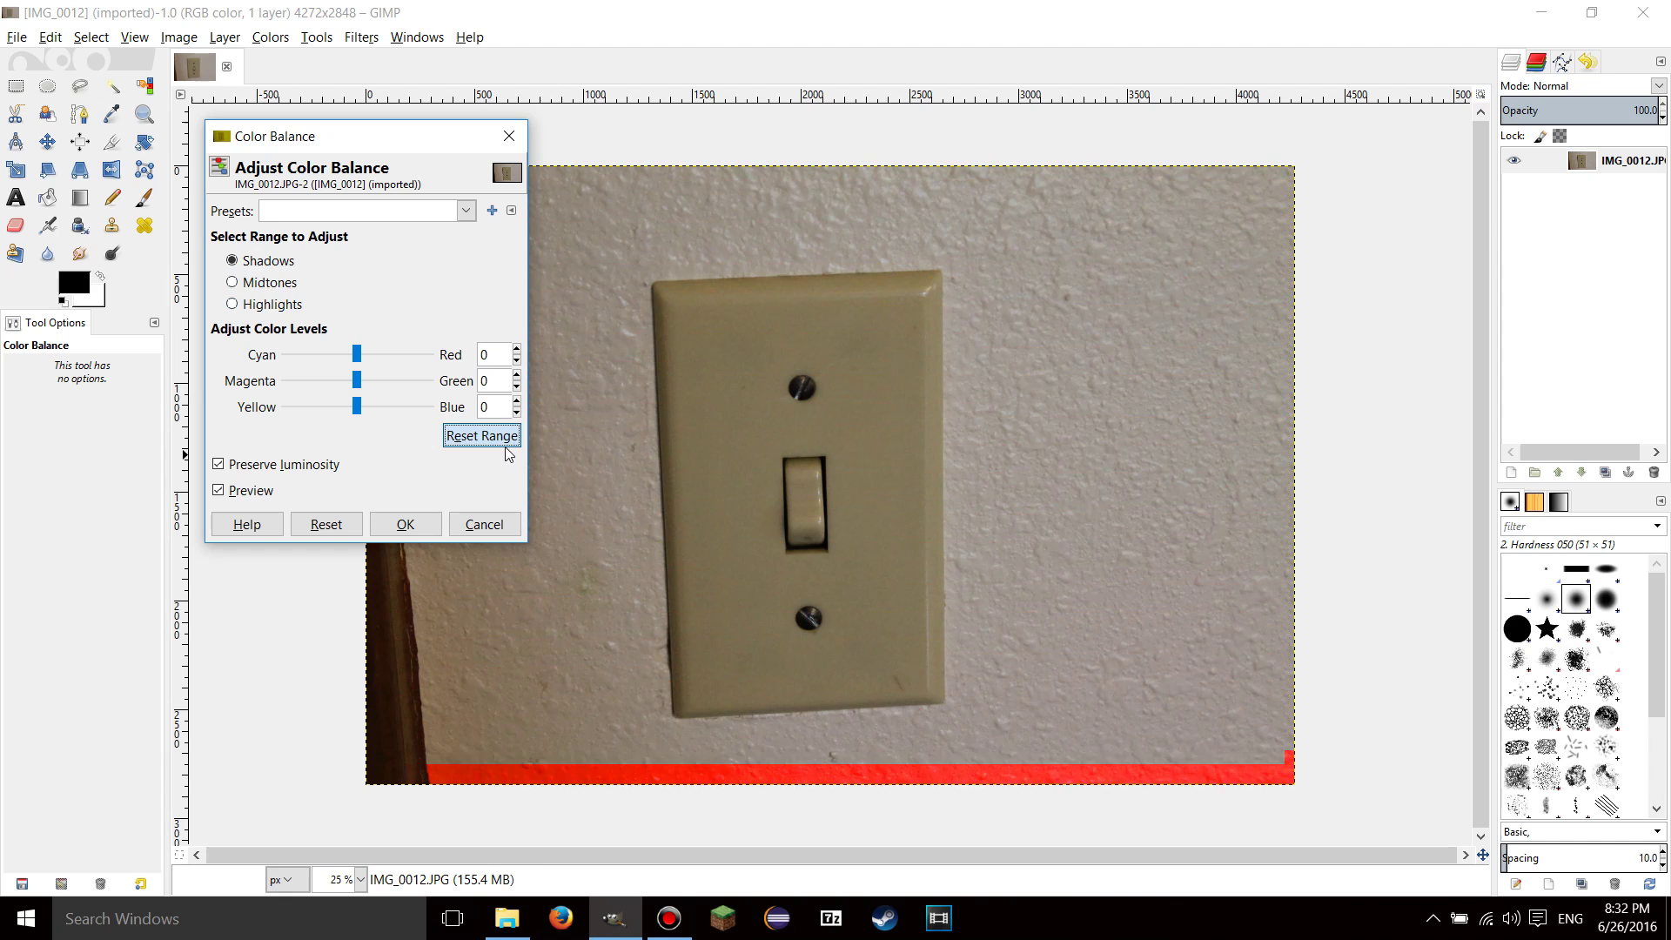
left_click(270, 283)
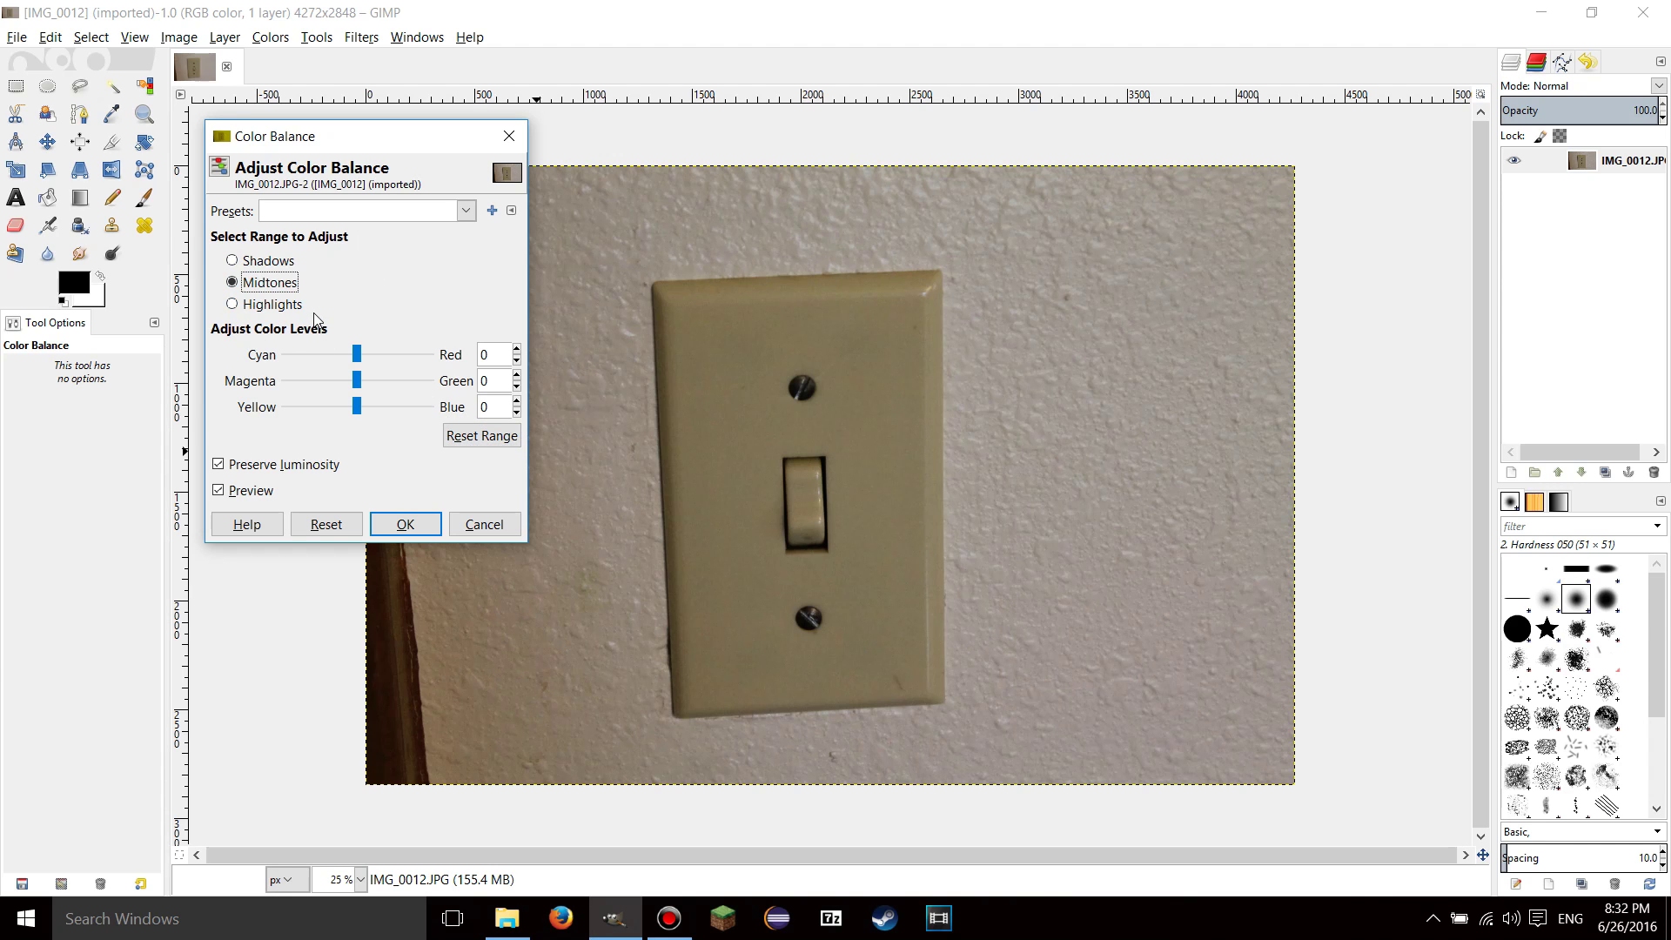
left_click(477, 437)
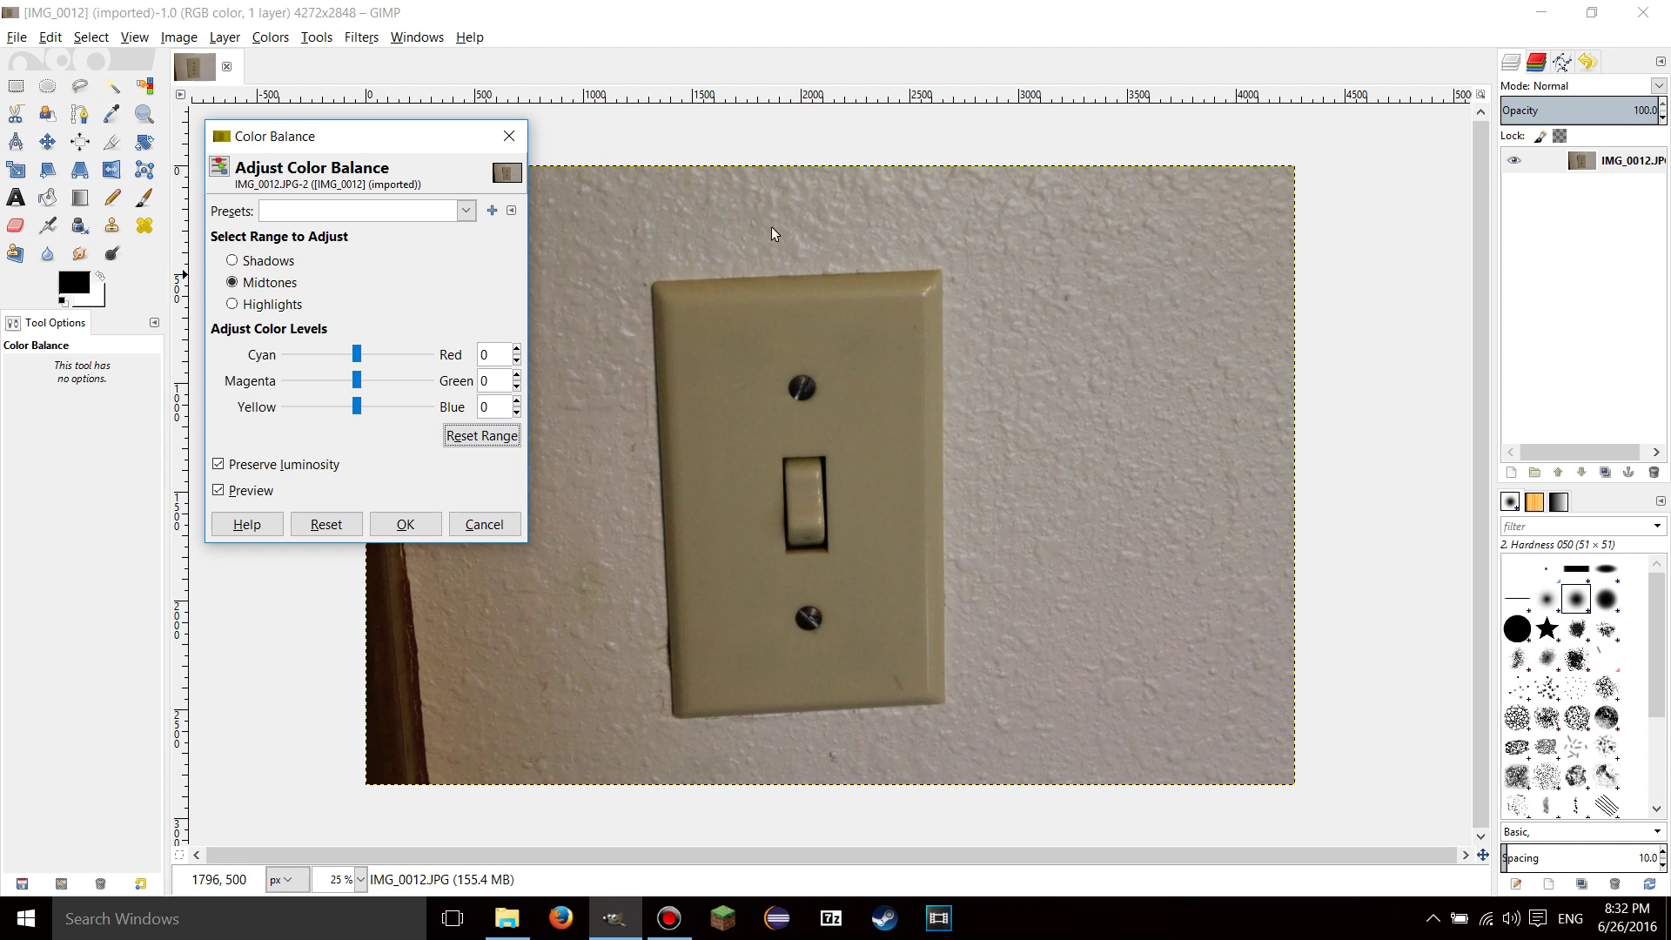
left_click(250, 260)
left_click(254, 284)
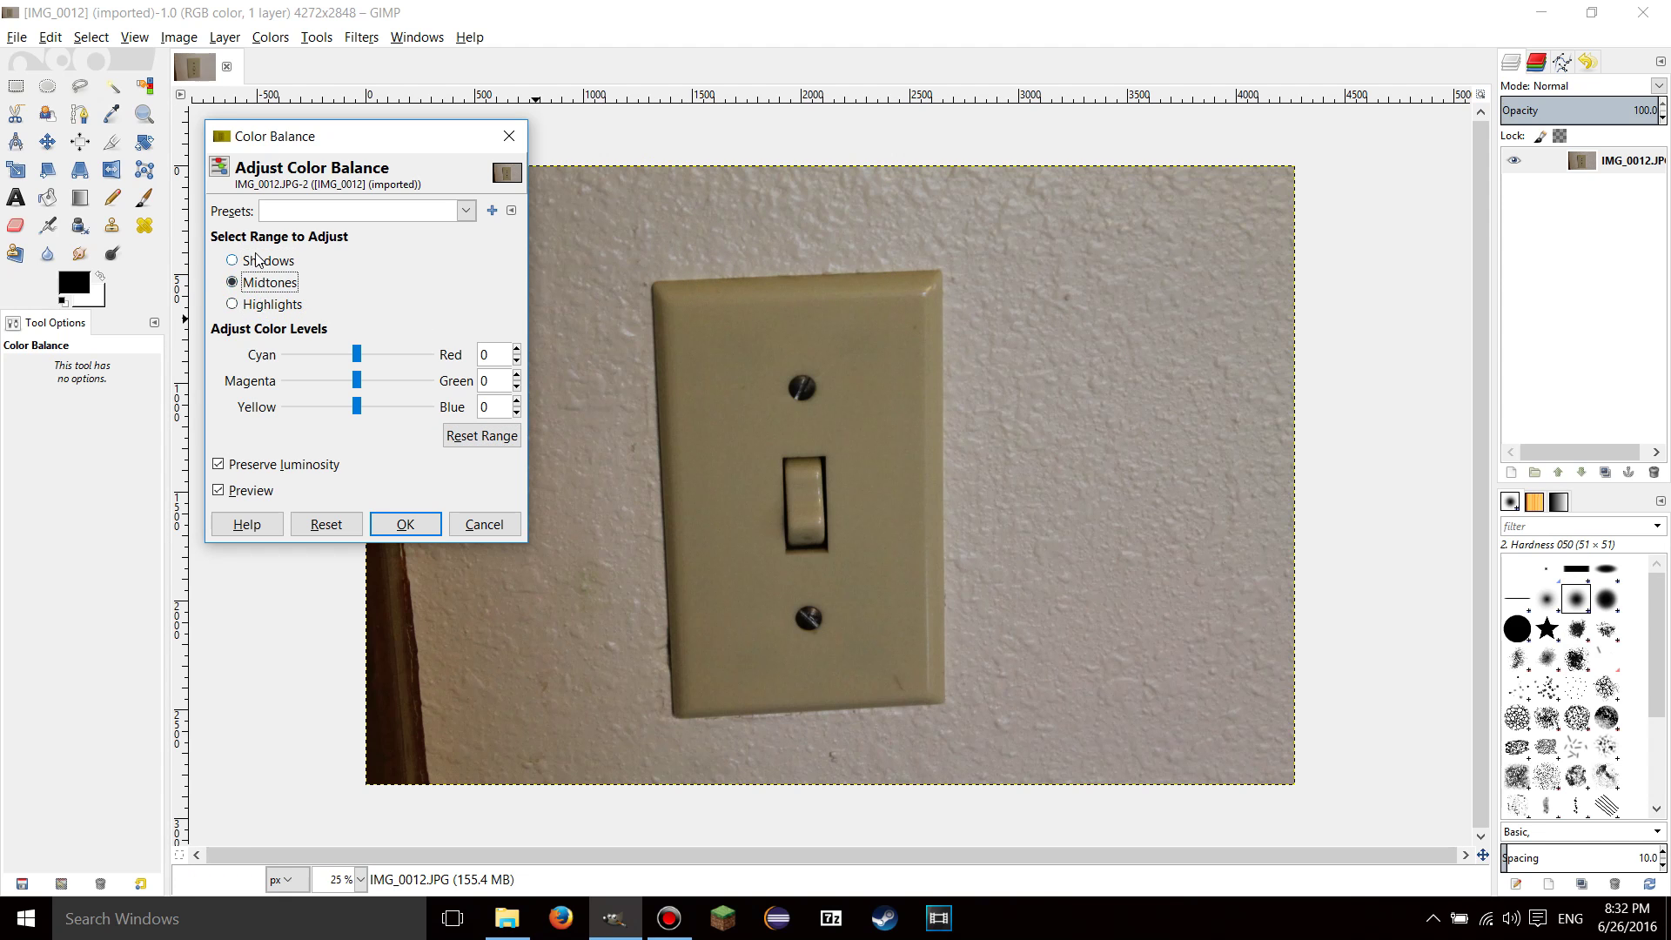
left_click(253, 261)
left_click(261, 283)
Push the midtones toward red, green and strongly blue (47, 43, 60) and save them as preset 'trippy stuff'
left_click_drag(357, 355, 403, 411)
left_click_drag(423, 152, 294, 168)
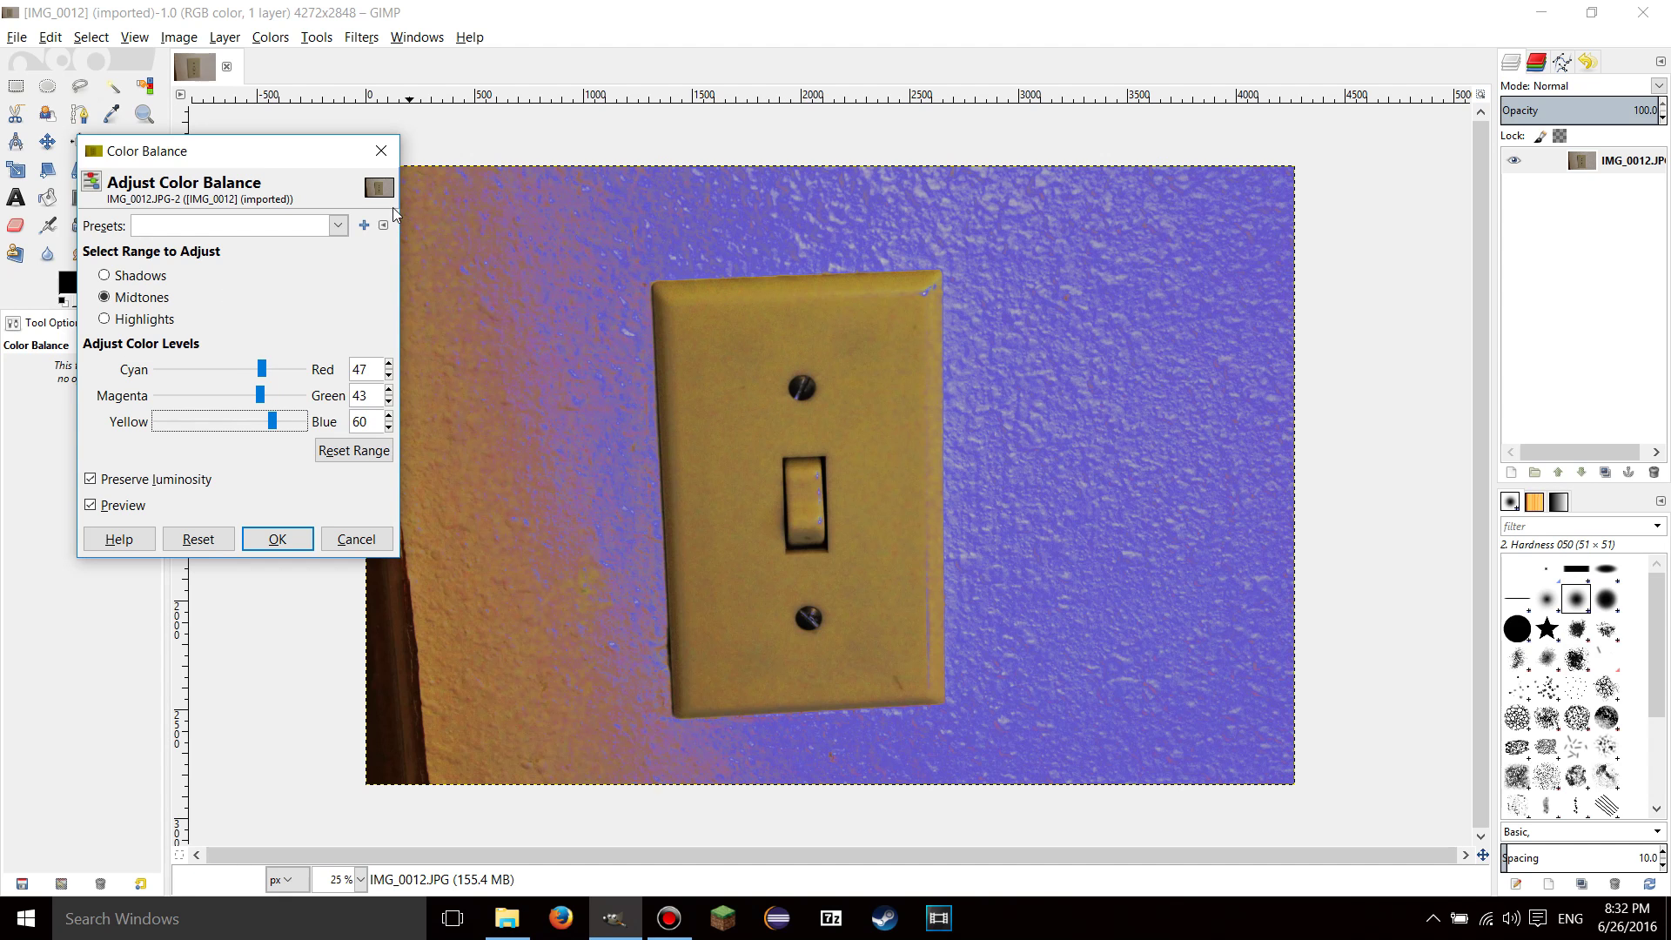
left_click(364, 226)
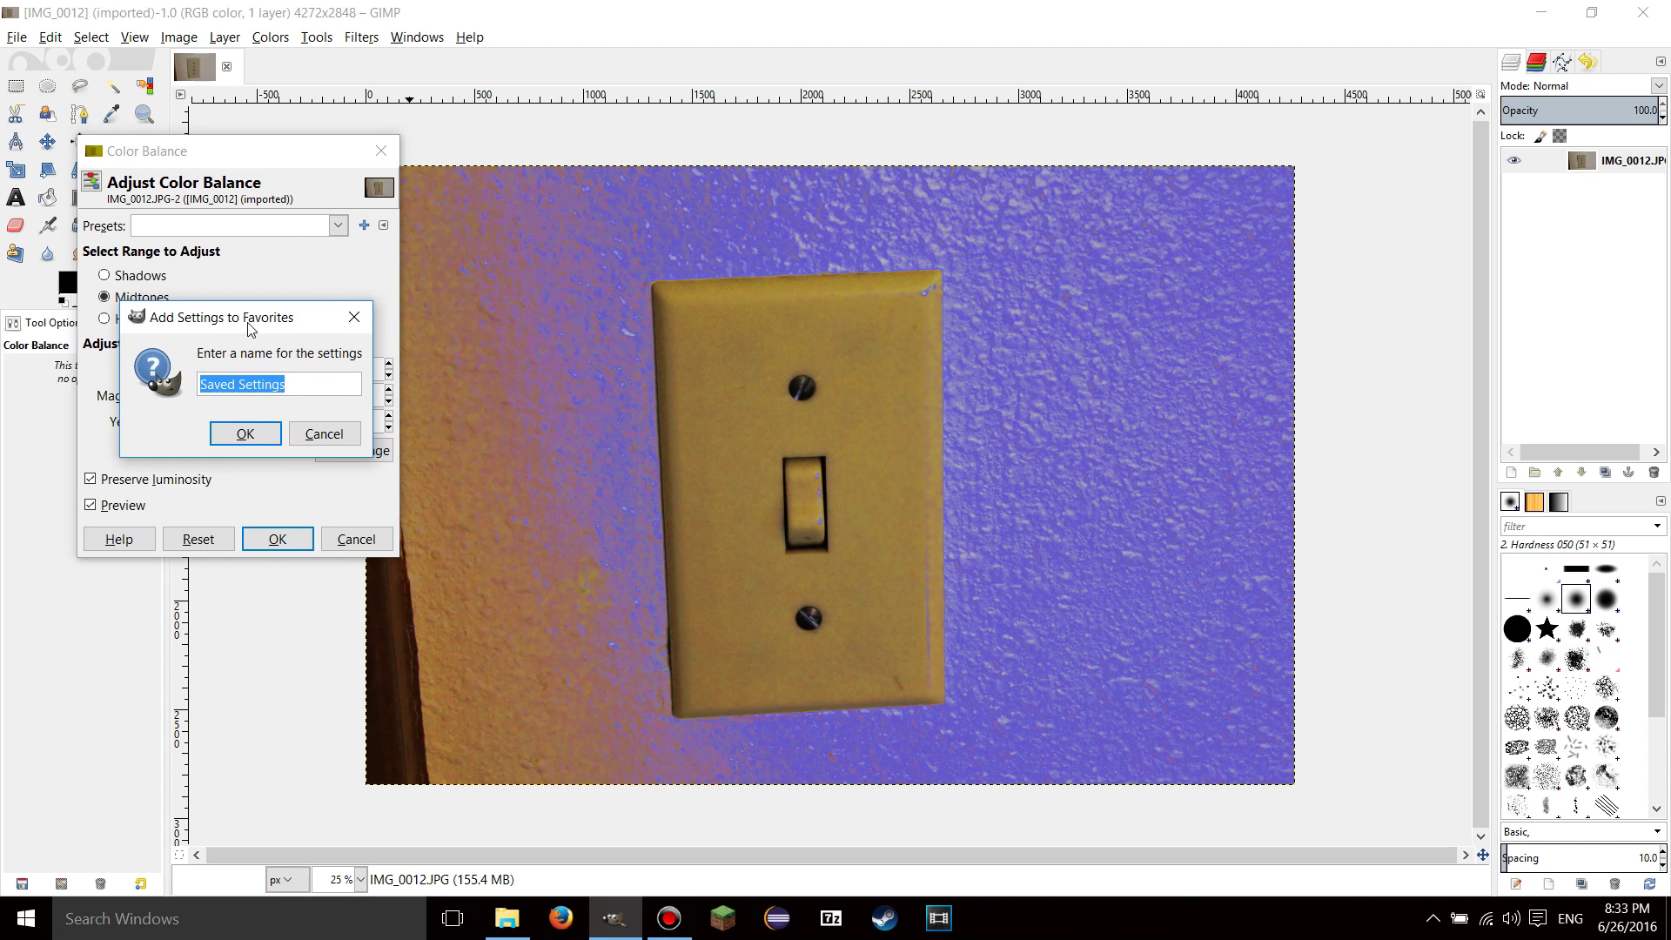
type("trippy stuff")
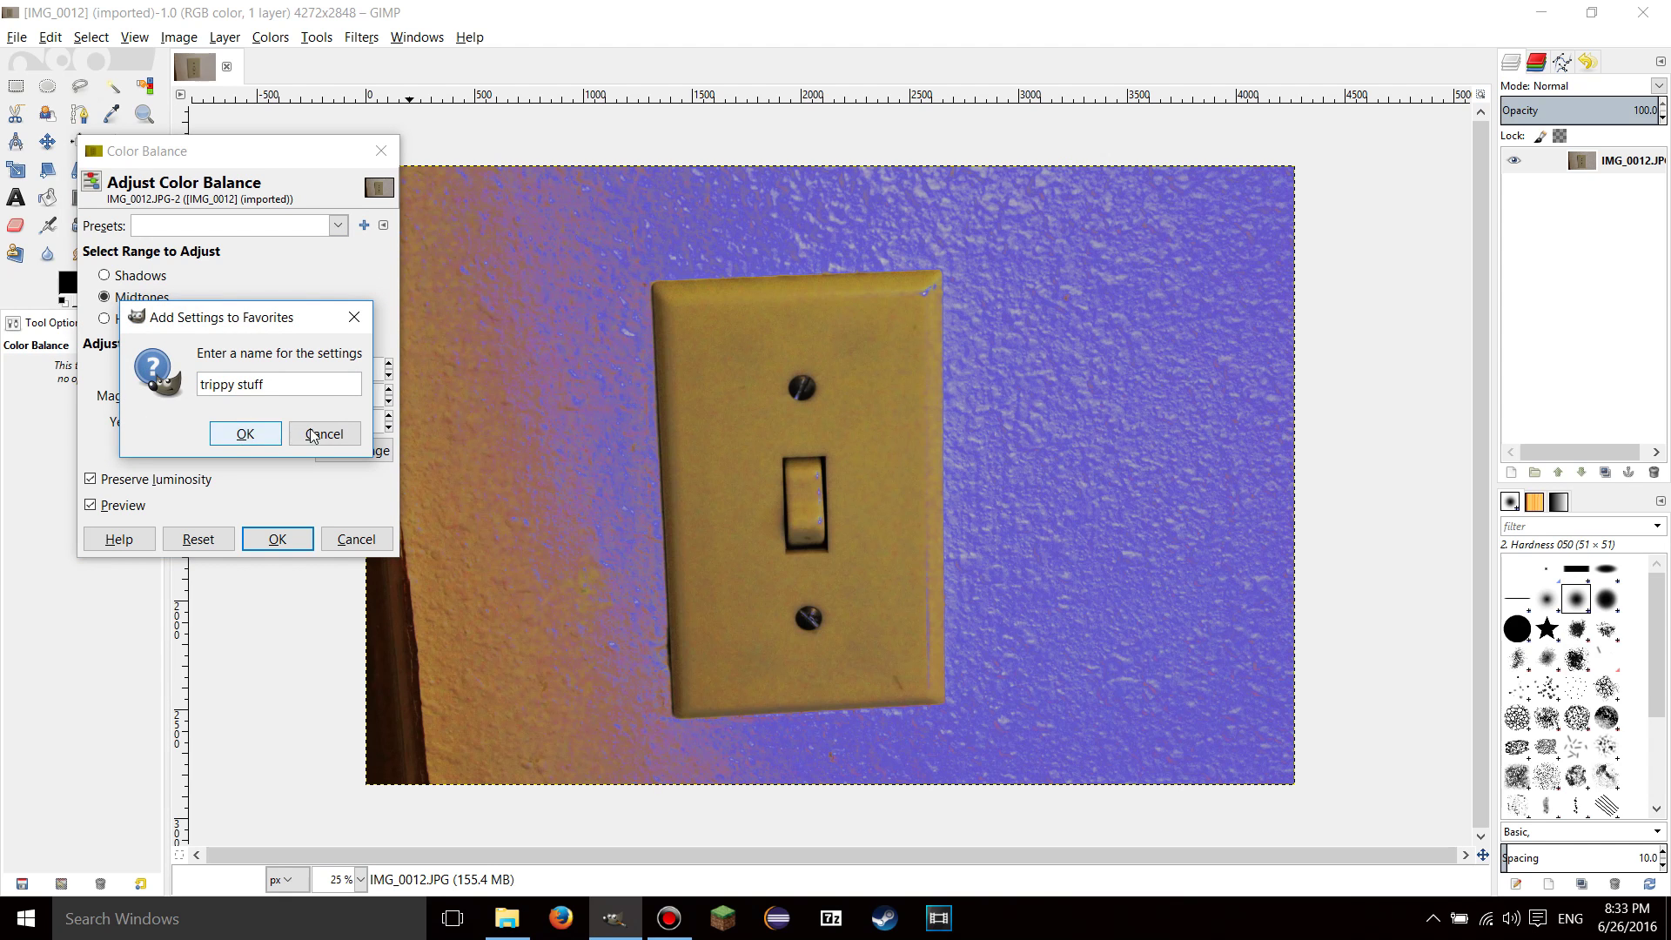
left_click(245, 434)
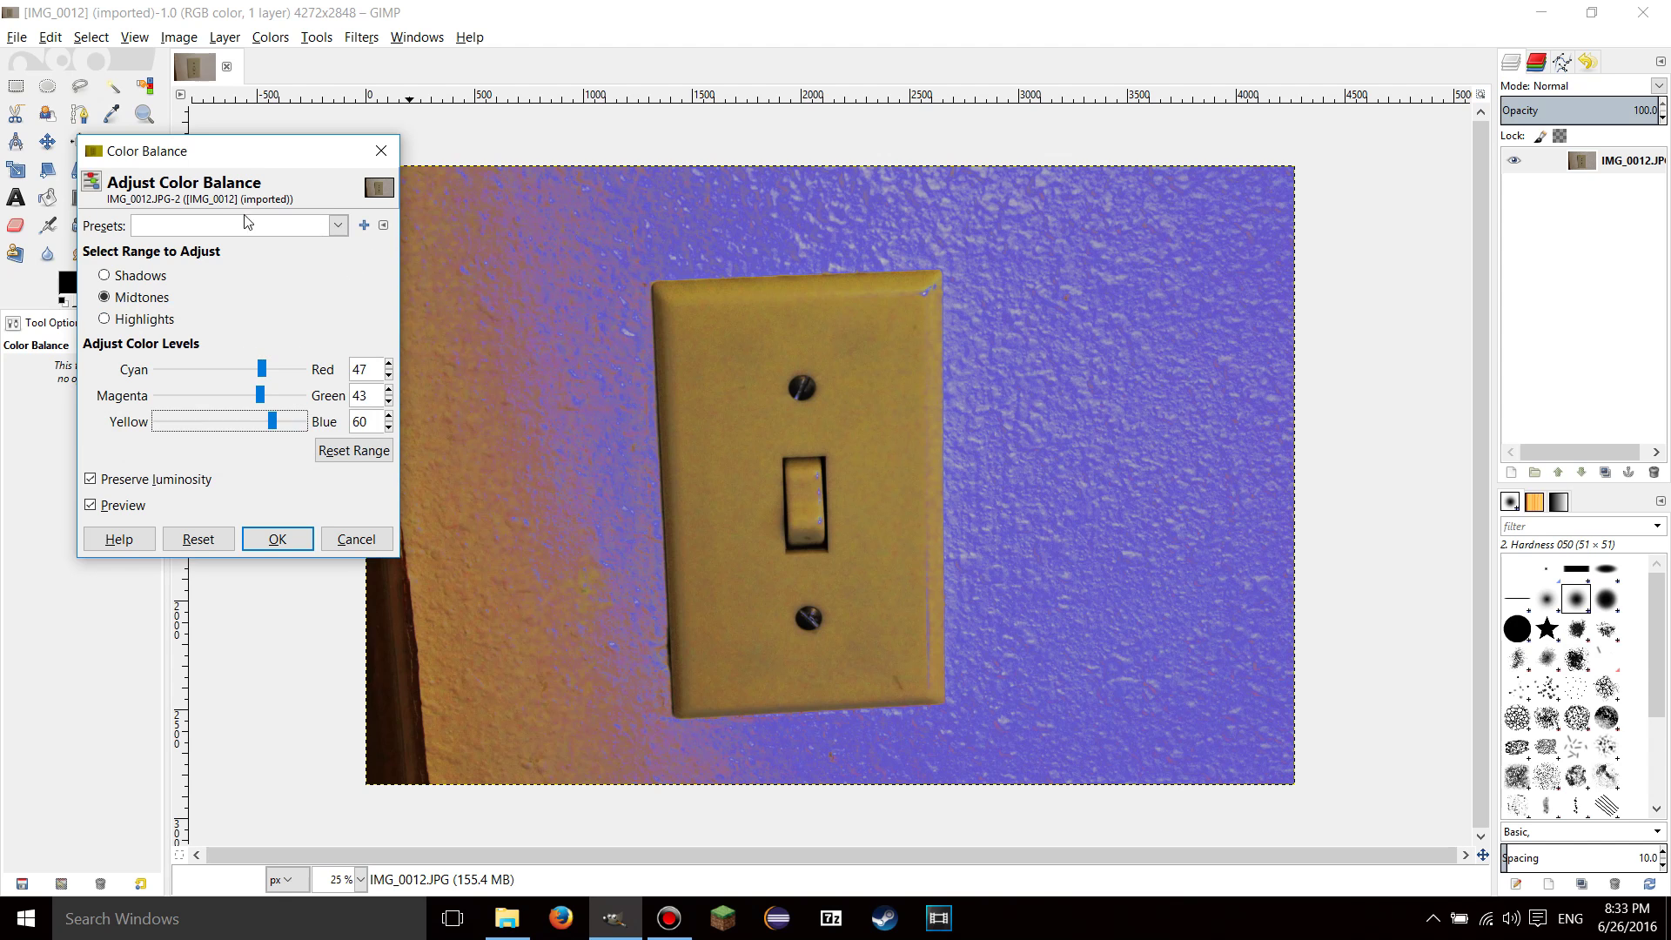
Check the saved presets list, then reset the midtones to zero without saving another preset
left_click(210, 236)
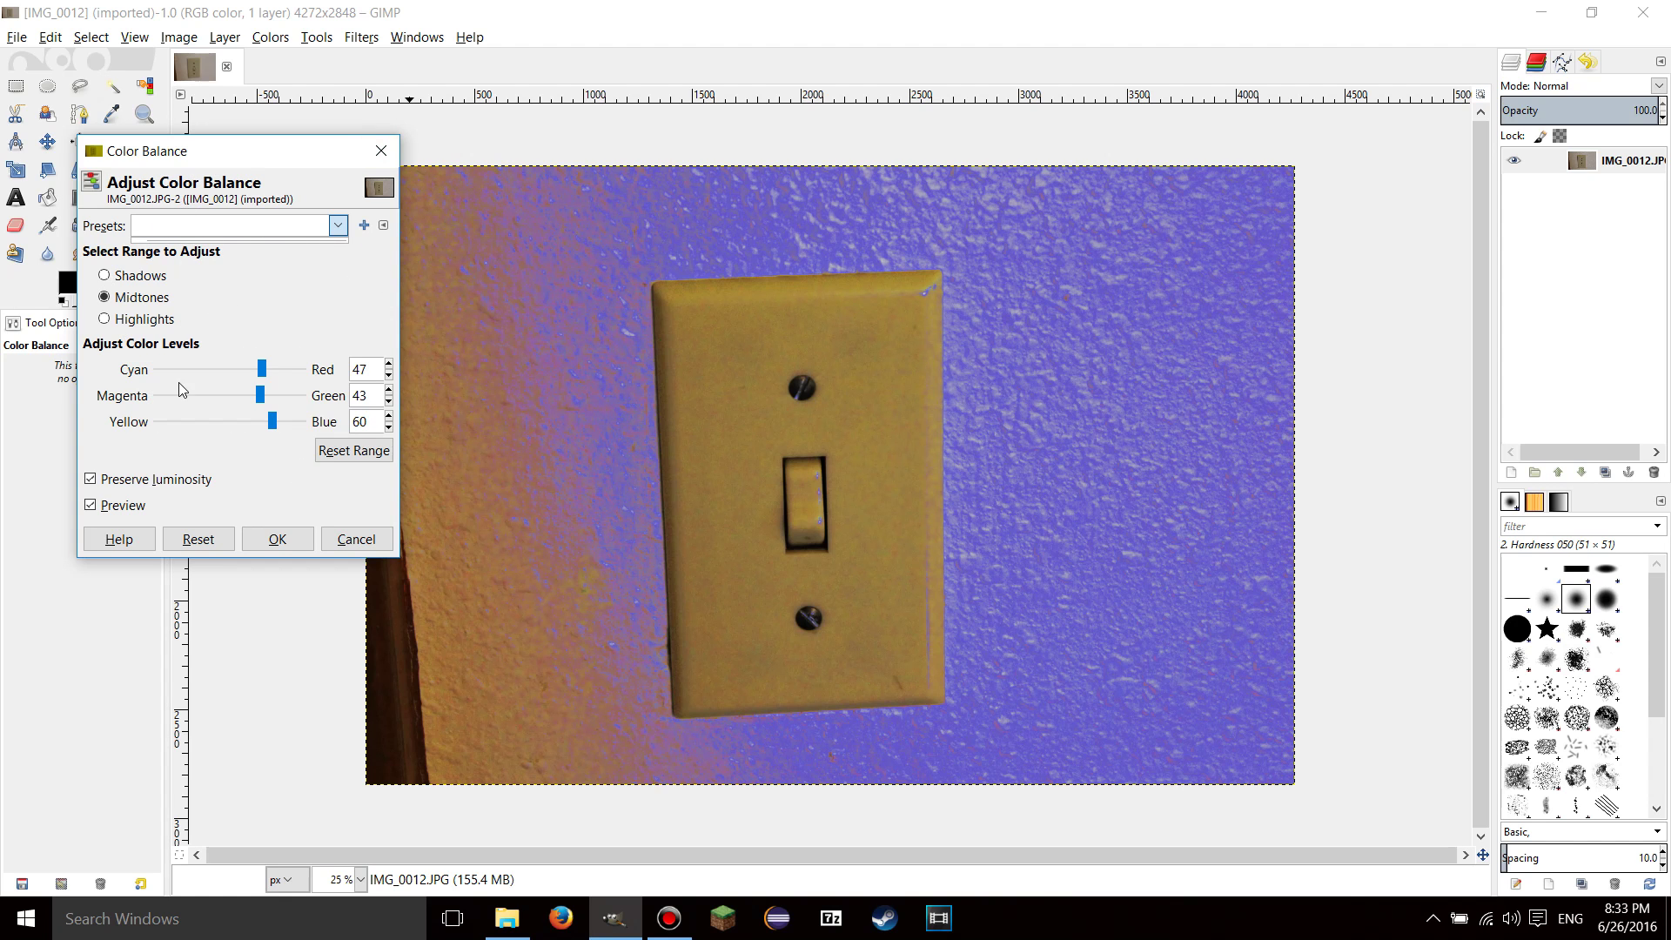
left_click(241, 622)
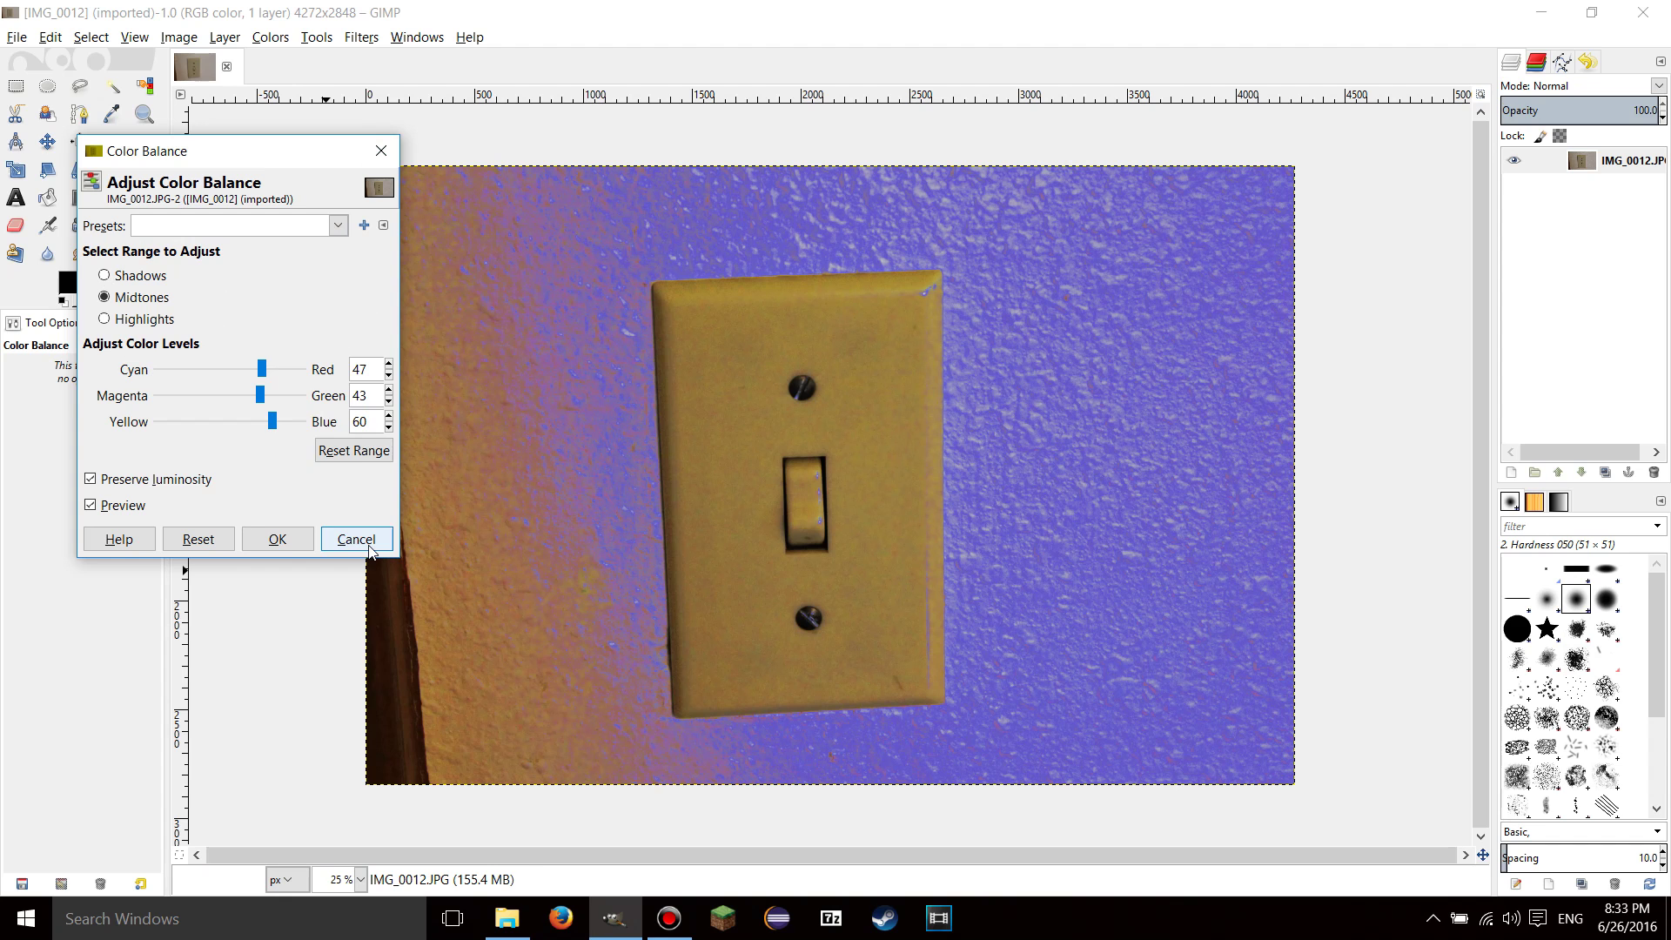
left_click(355, 452)
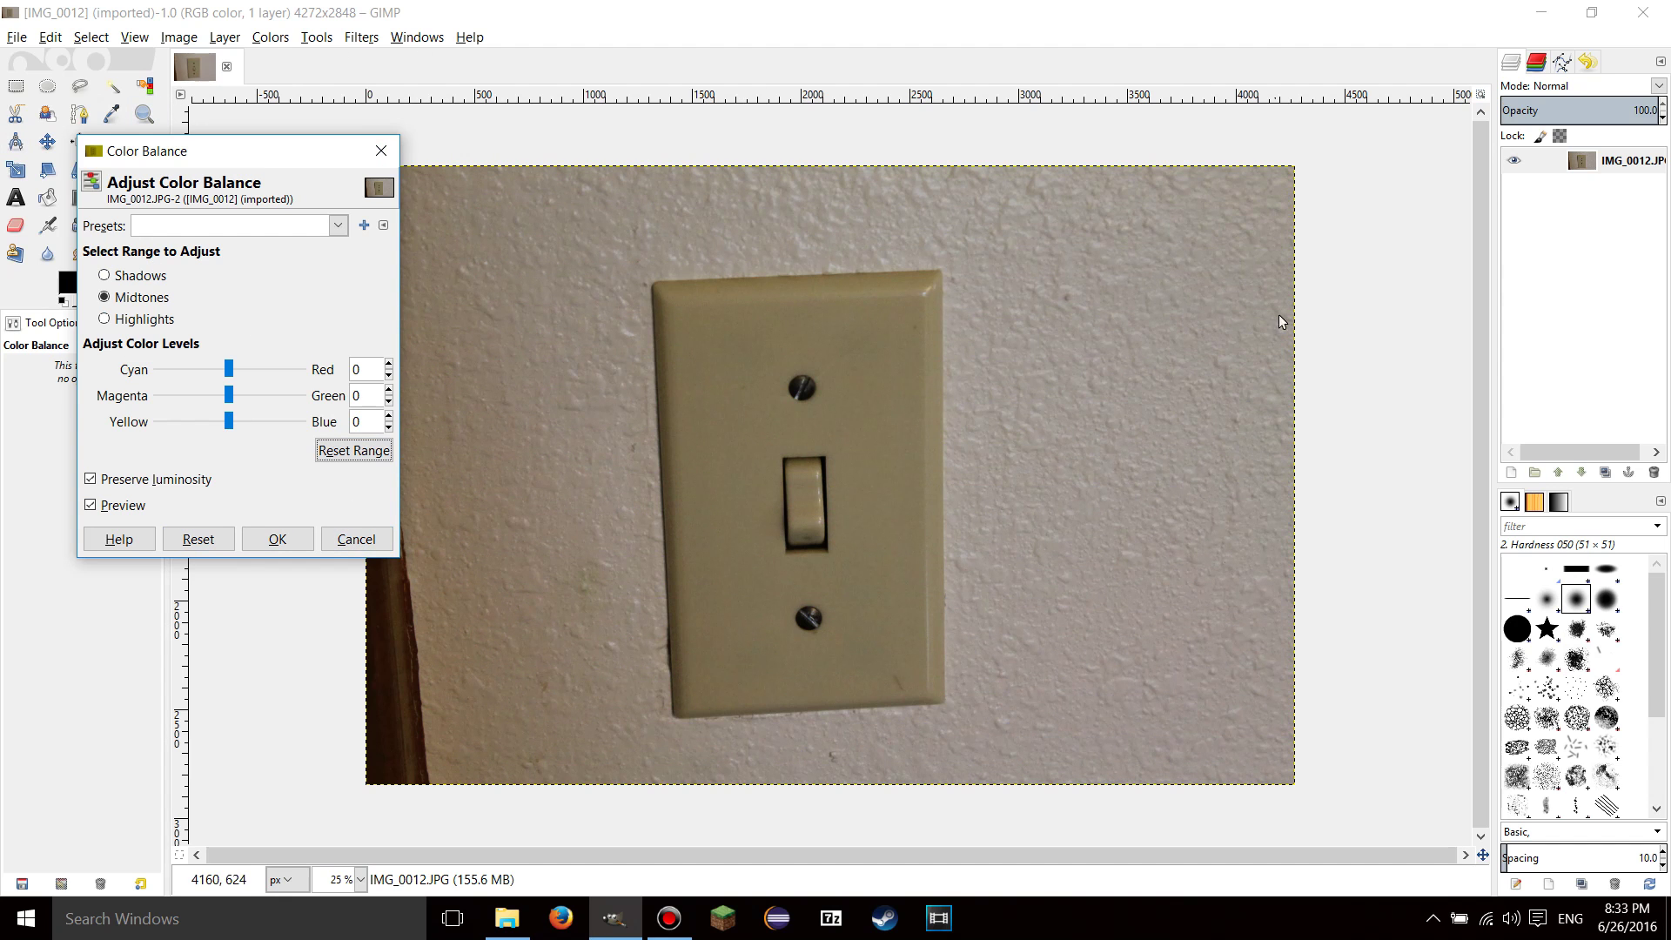
left_click(364, 225)
left_click(325, 433)
Try a yellow midtone balance of Red 27, Green 33, Blue -42, then reset the range
left_click(352, 371)
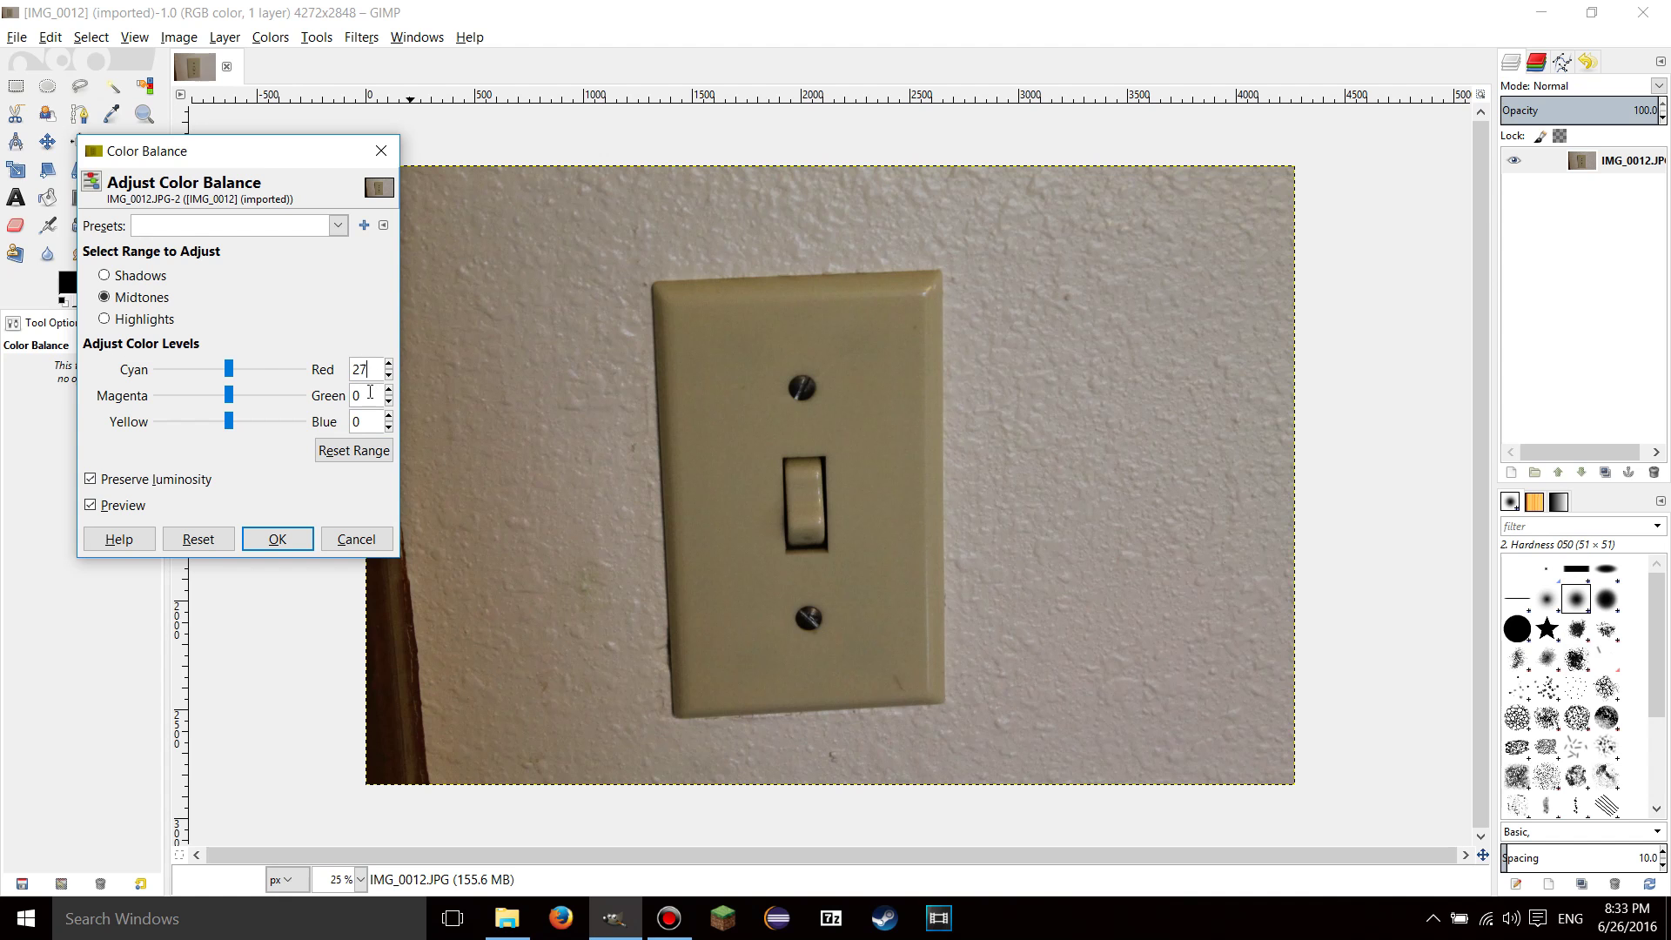
left_click(370, 392)
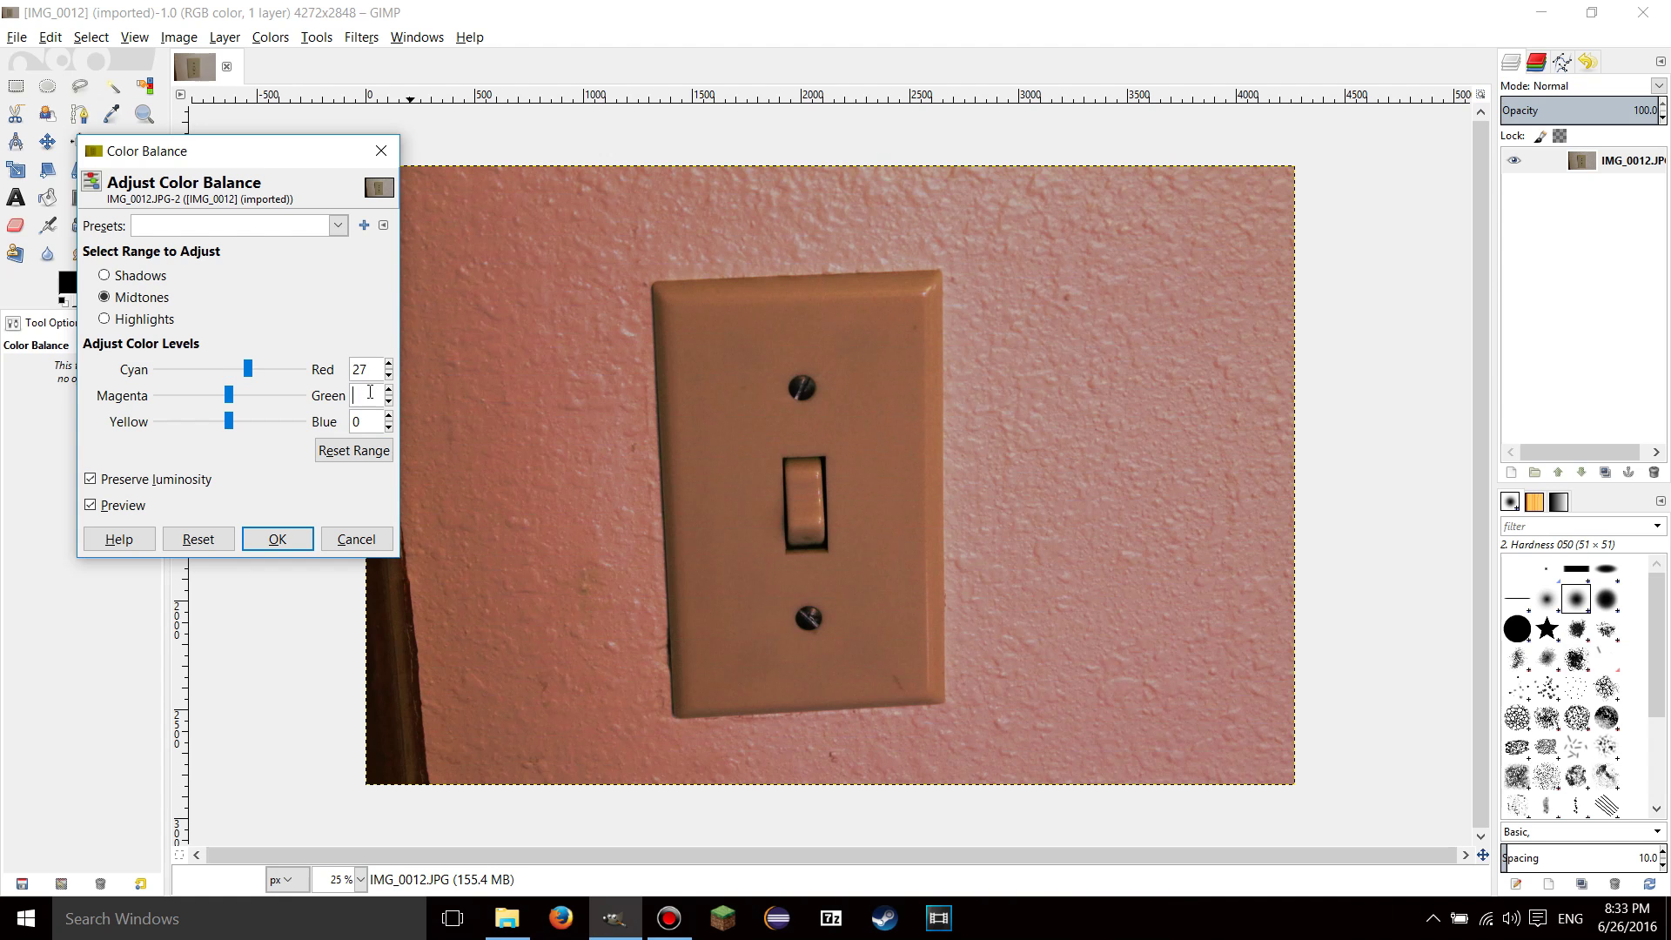
type("33")
left_click(377, 424)
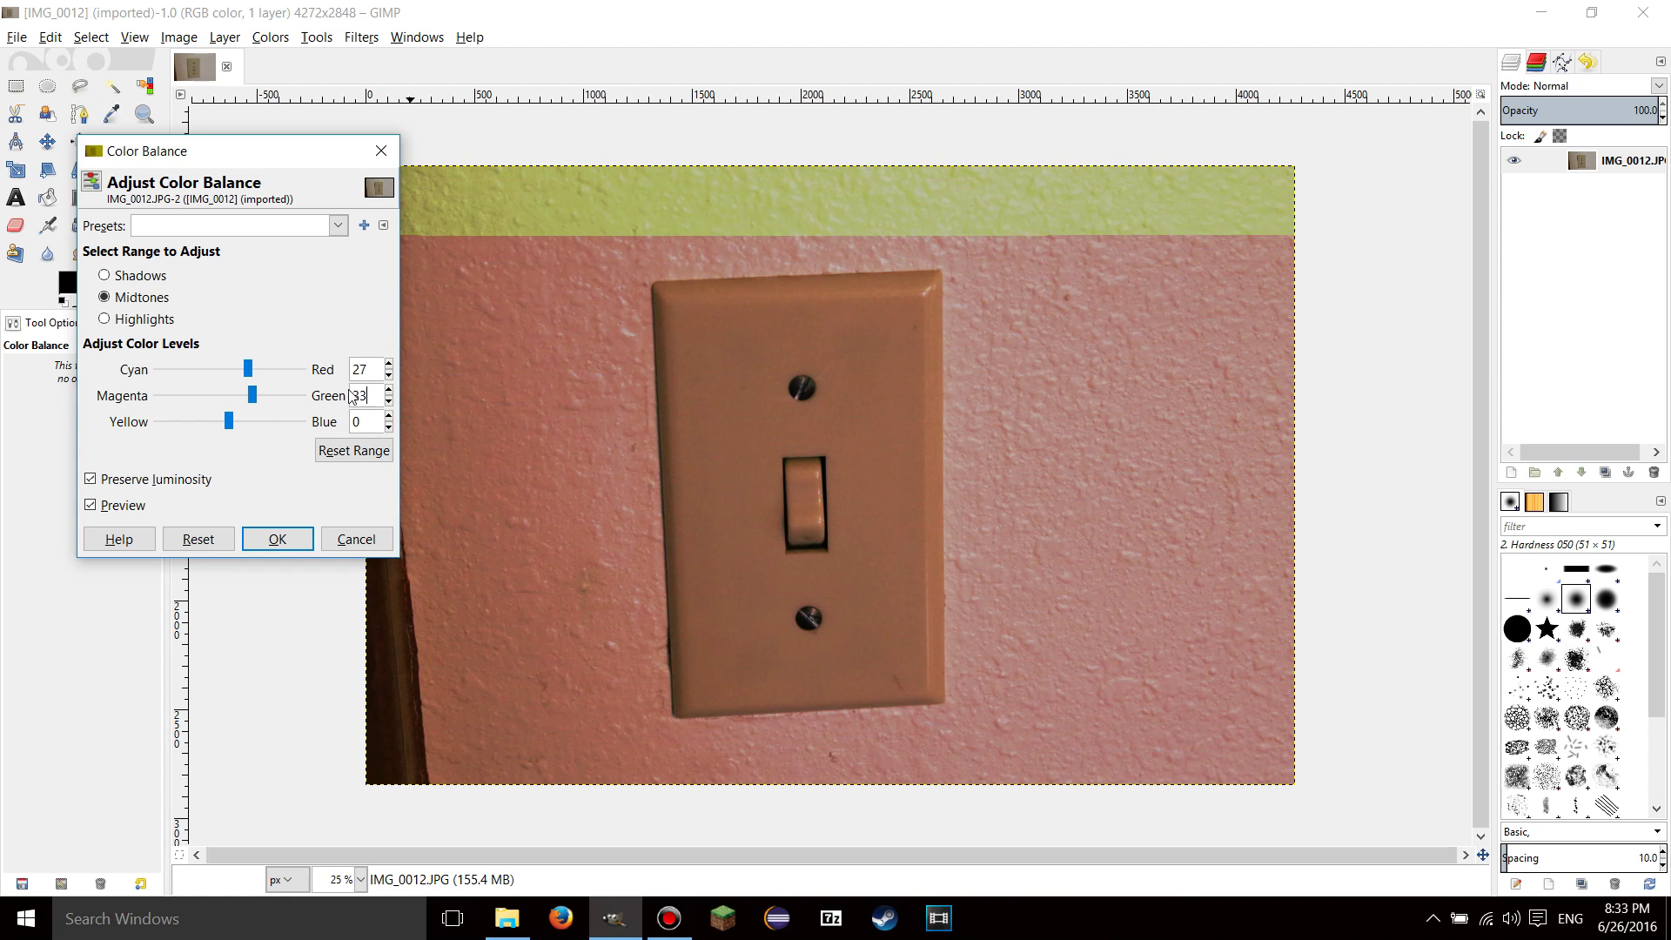
type("-4")
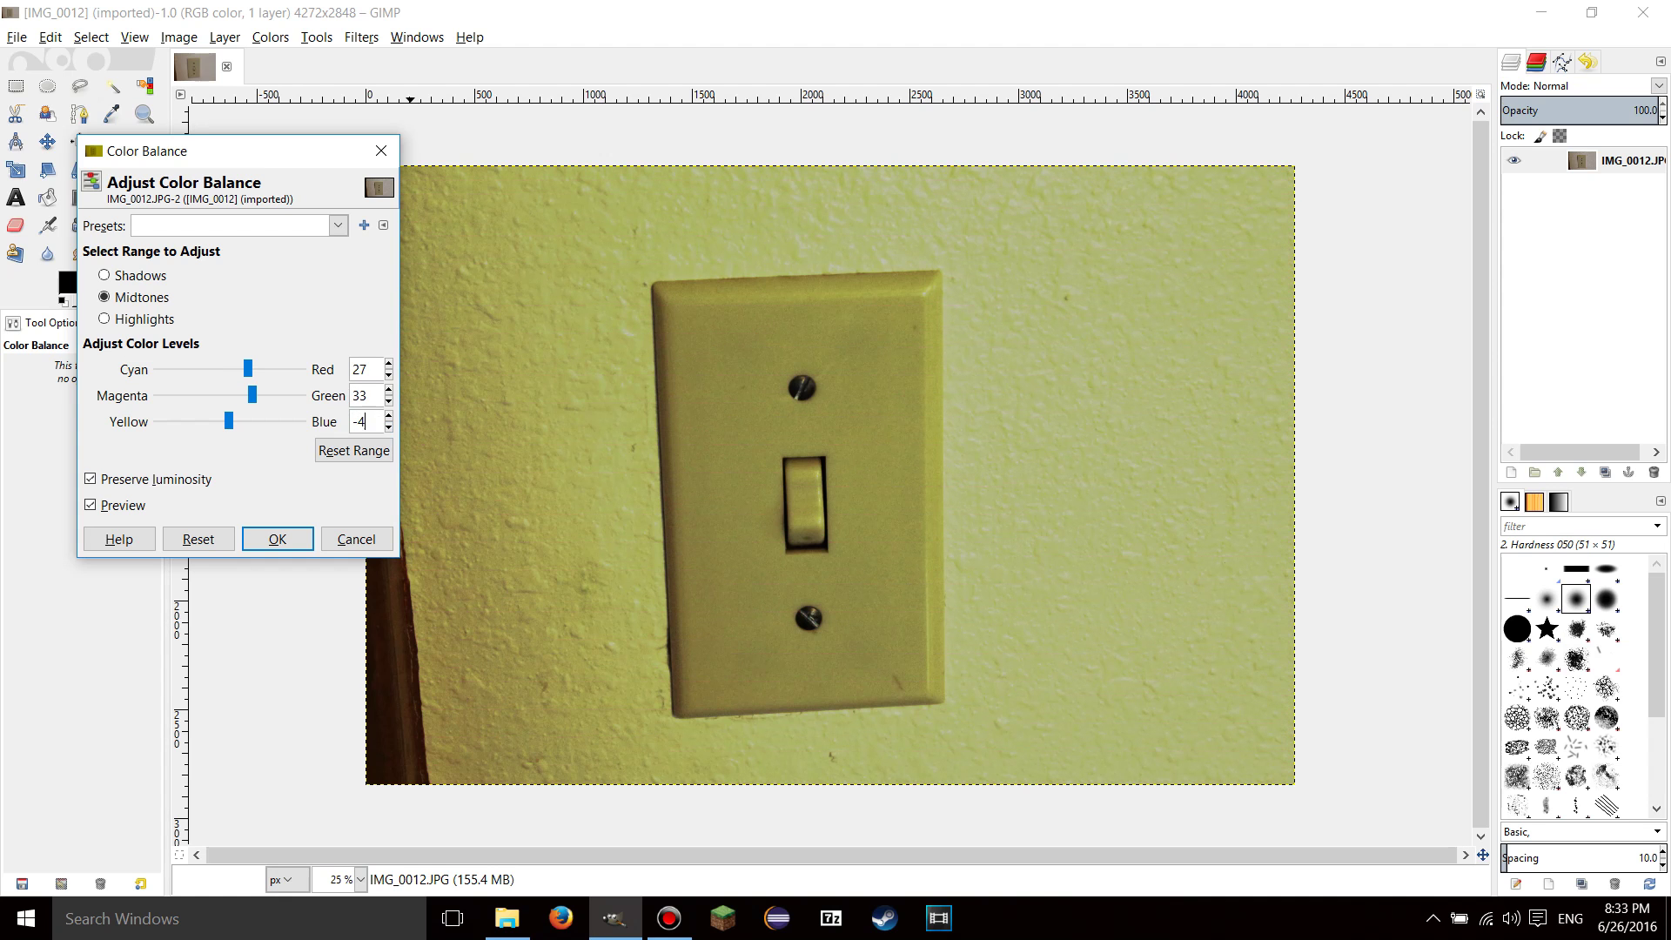
type("2")
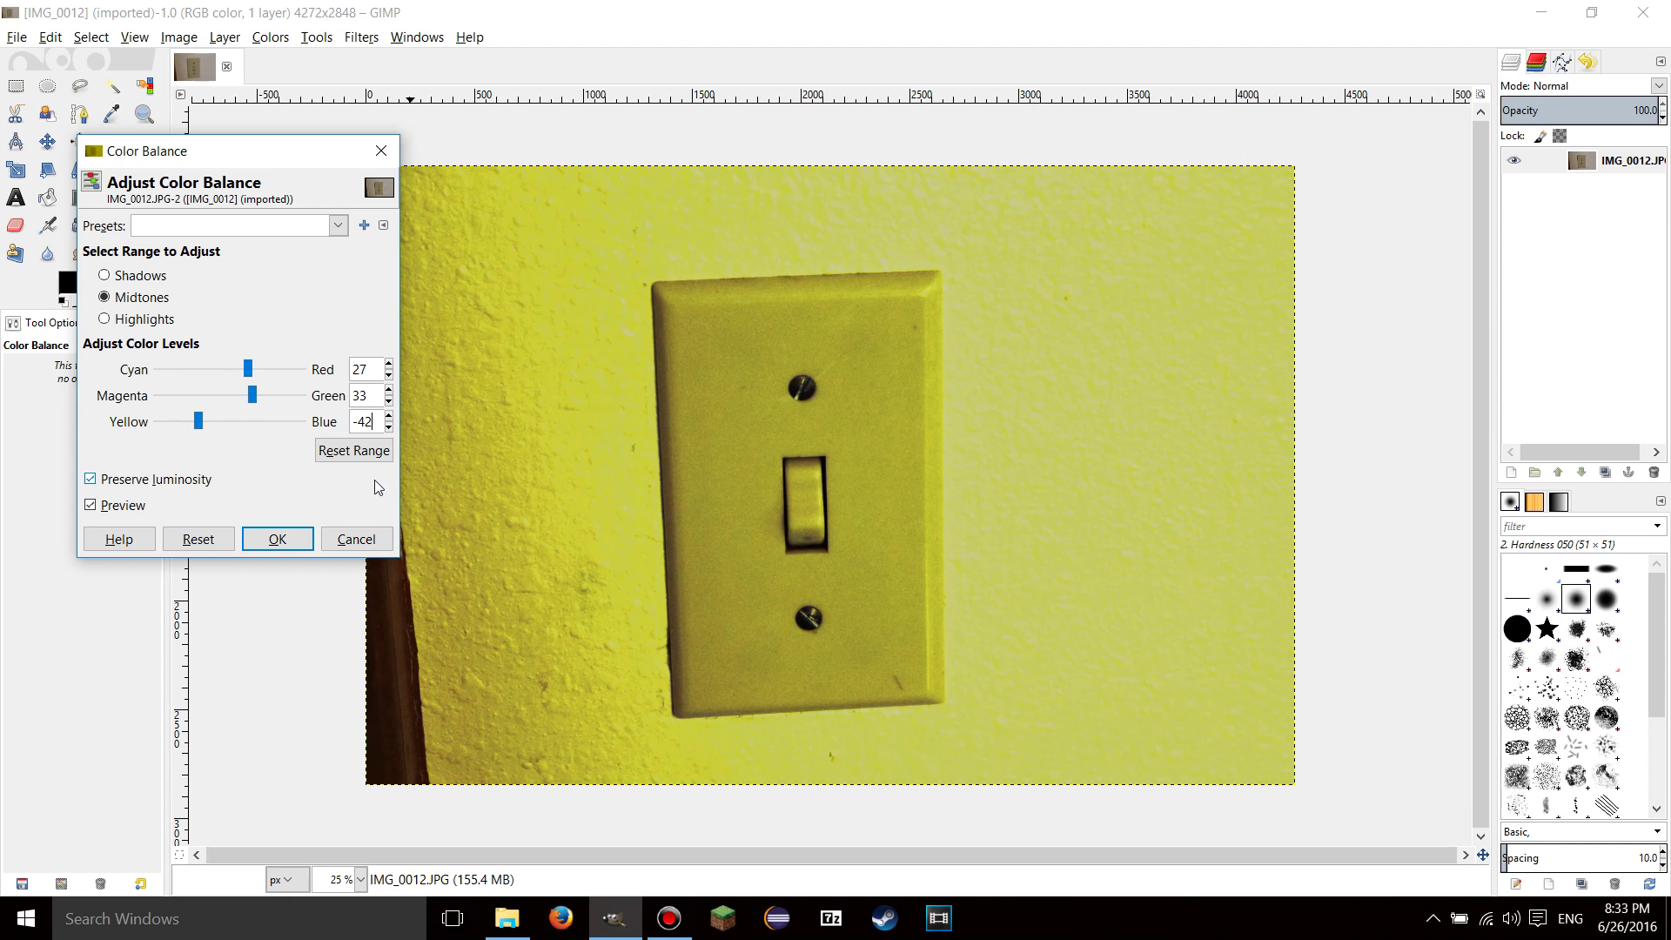
left_click(354, 450)
Cancel Color Balance, browse the menus, then switch the dock to the Channels list
left_click(356, 539)
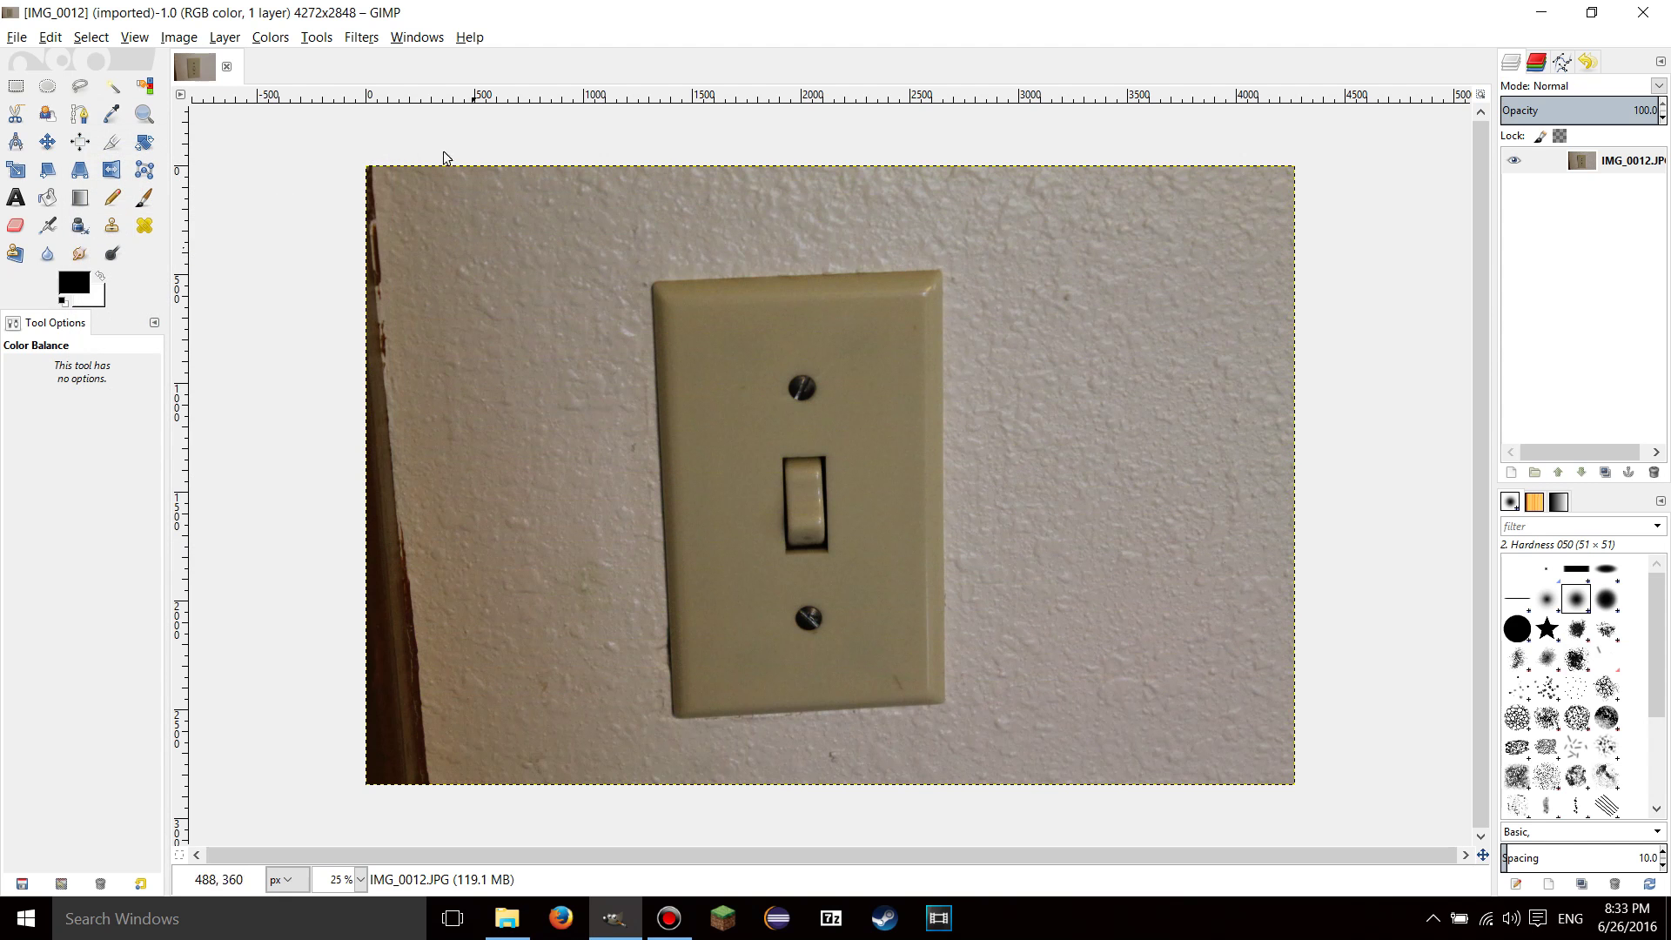
left_click(361, 36)
mouse_move(189, 41)
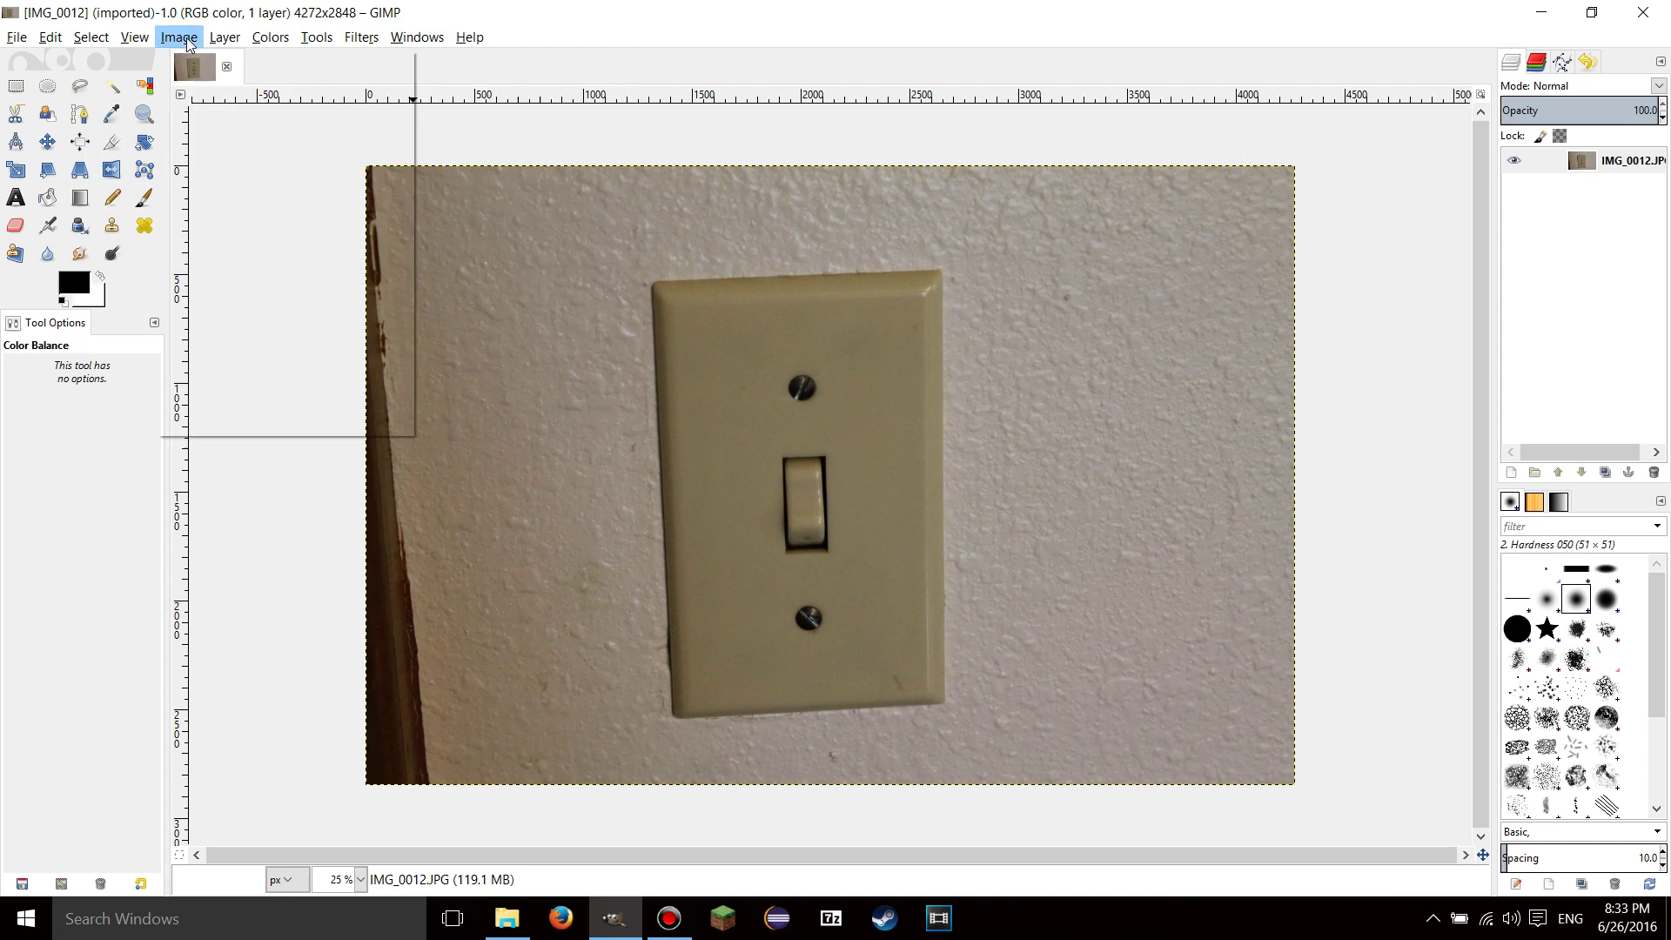
left_click(1270, 10)
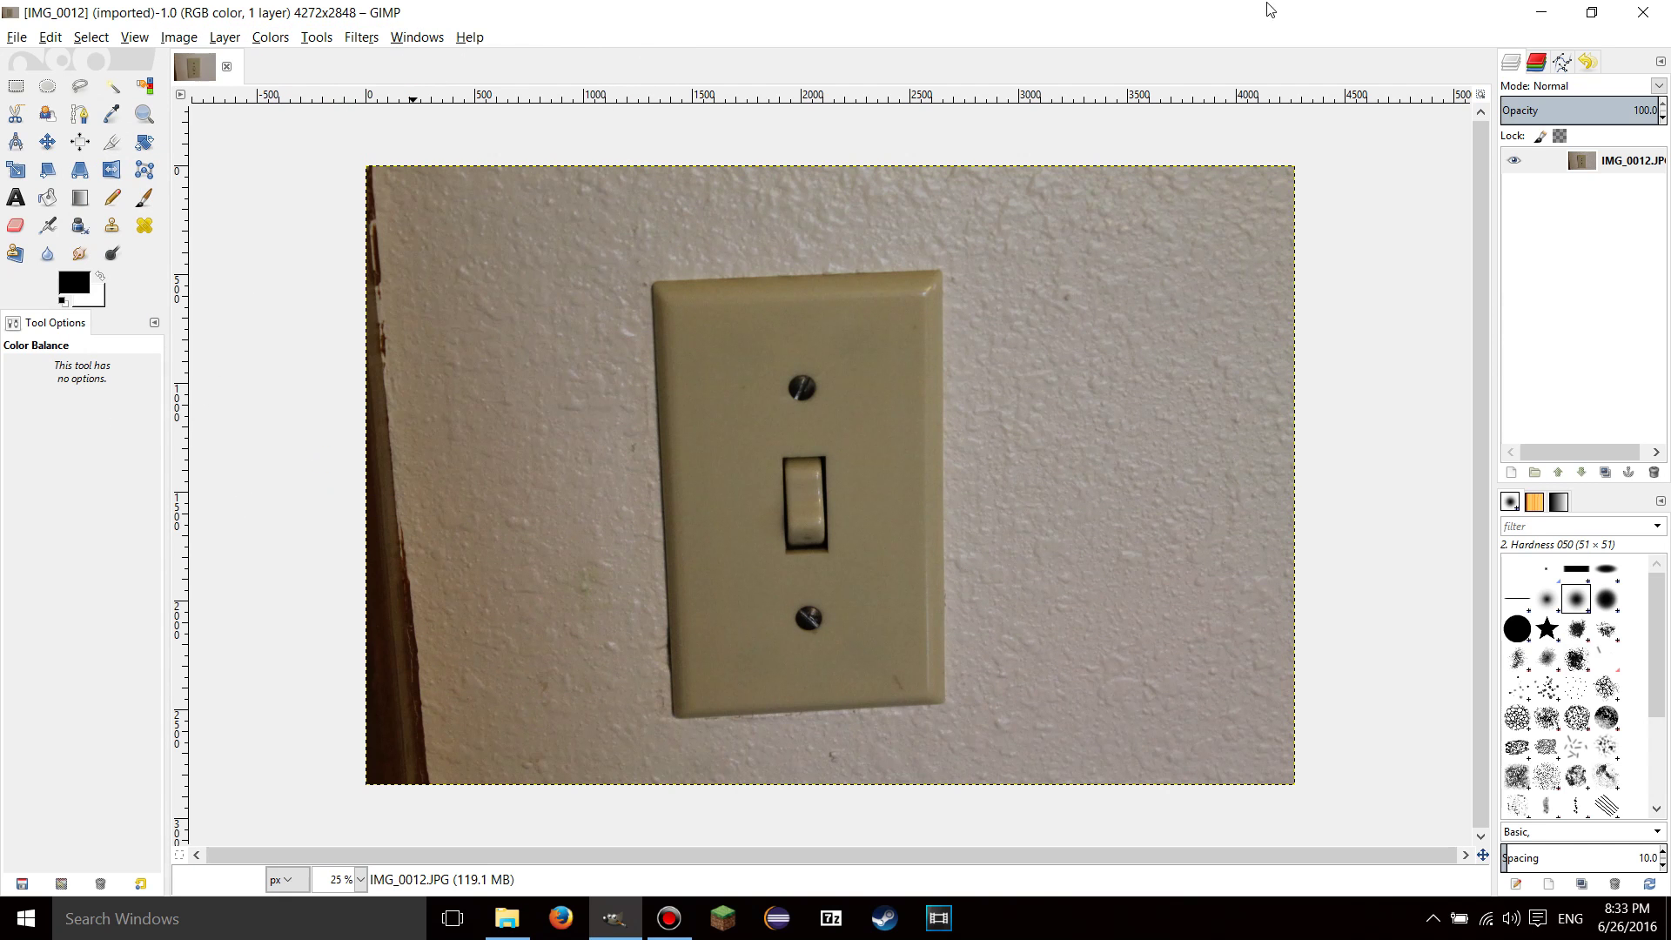
left_click(1539, 63)
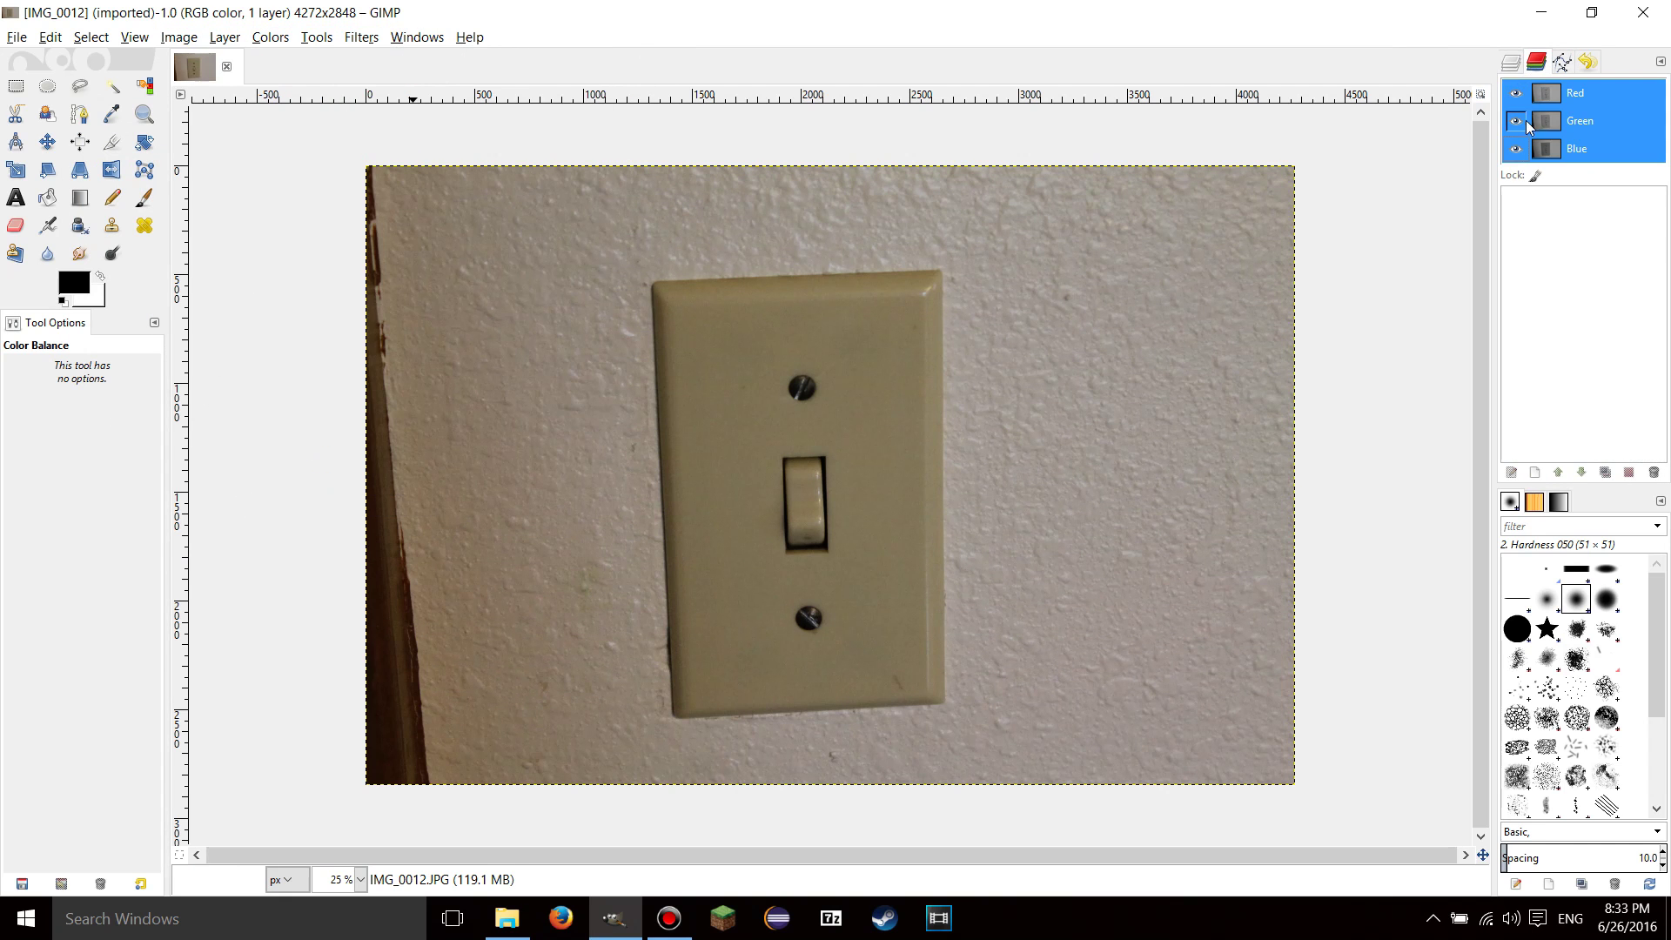